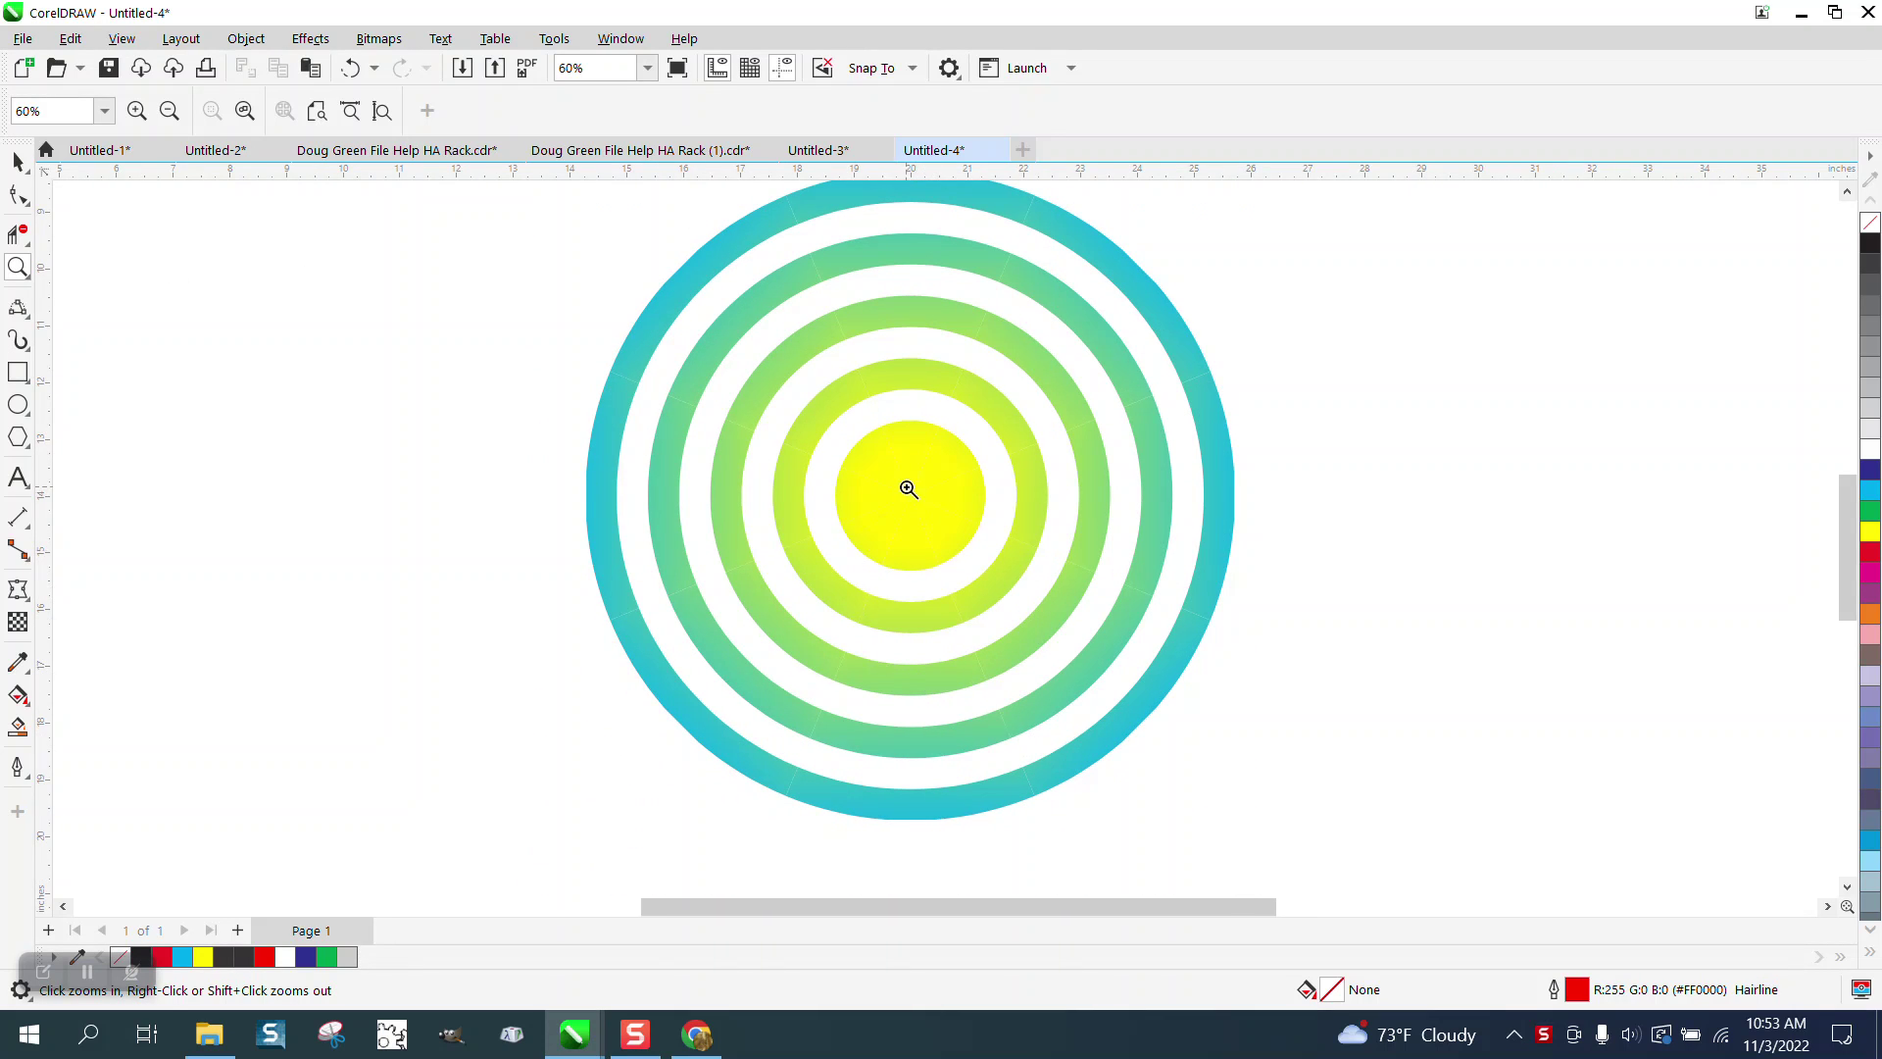
Zoom out to 30% and move the ten gradient ring objects to X 36.0", Y -14.0"
scroll(909, 399, "down", 2)
scroll(958, 432, "down", 1)
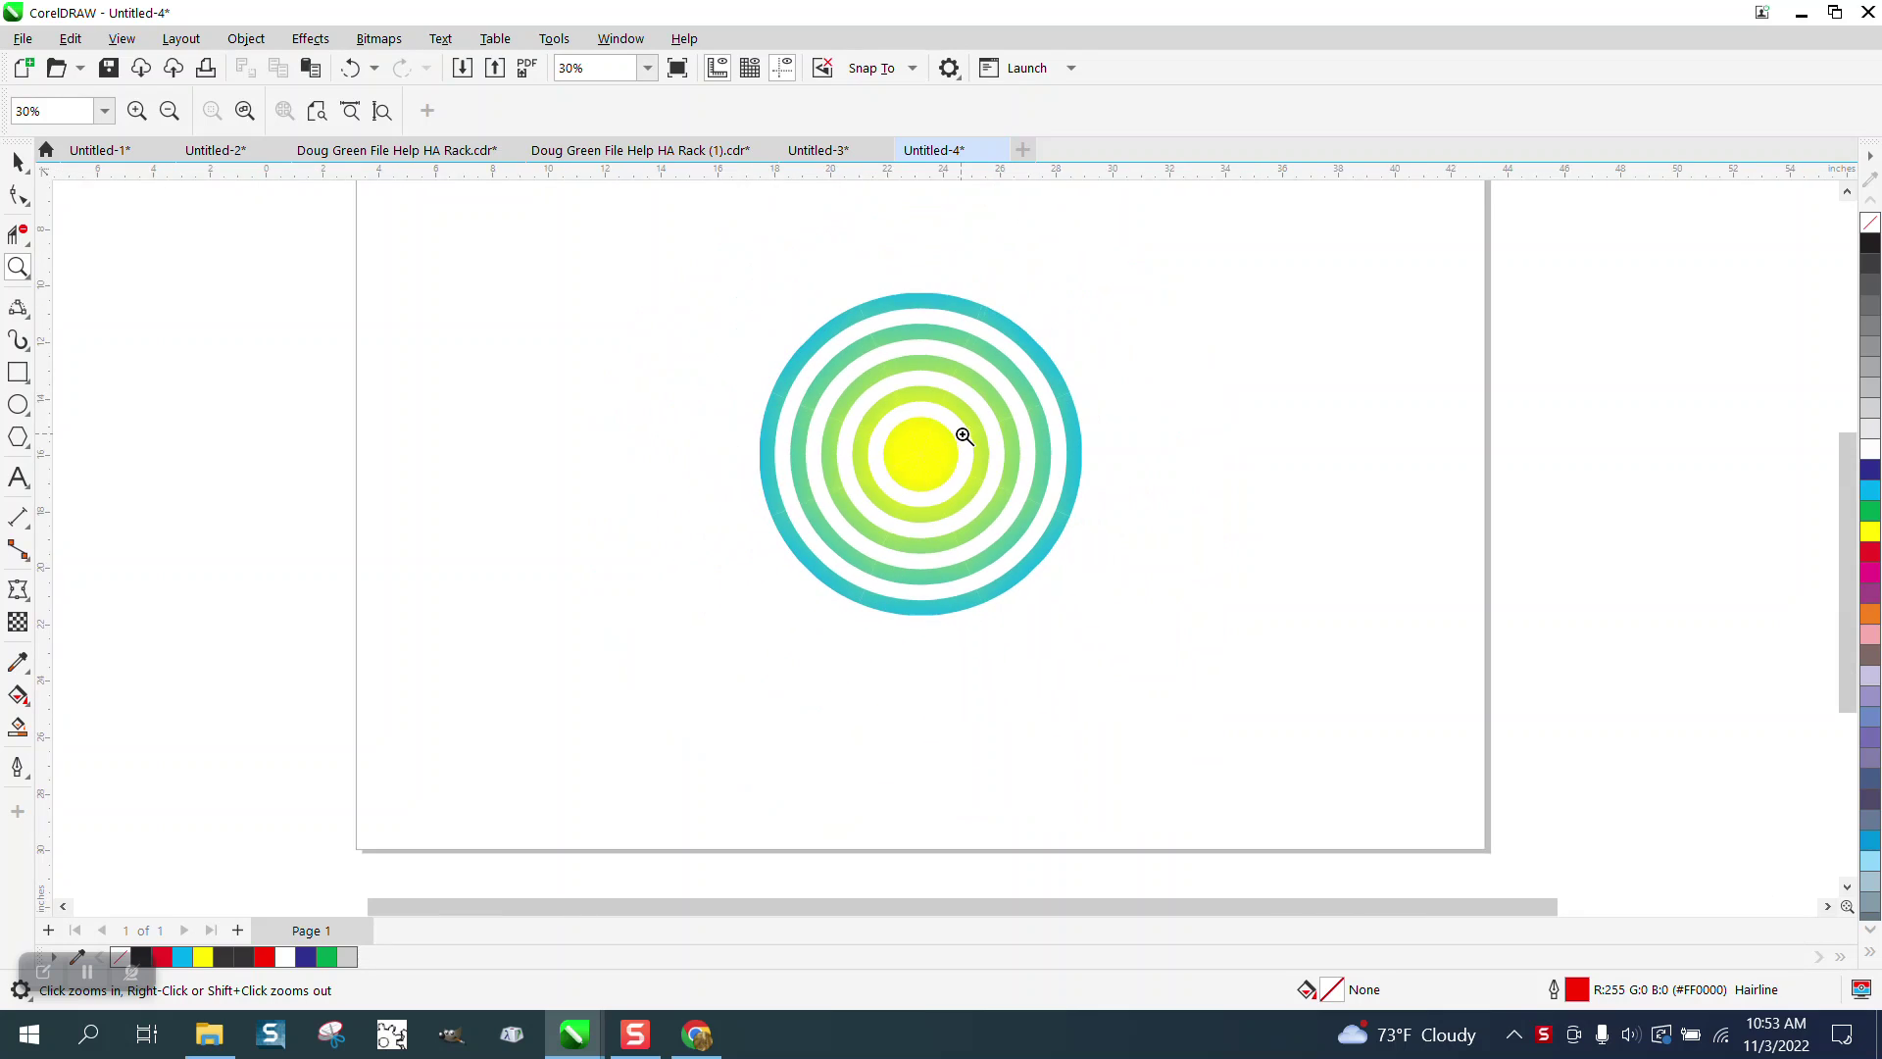
left_click(18, 162)
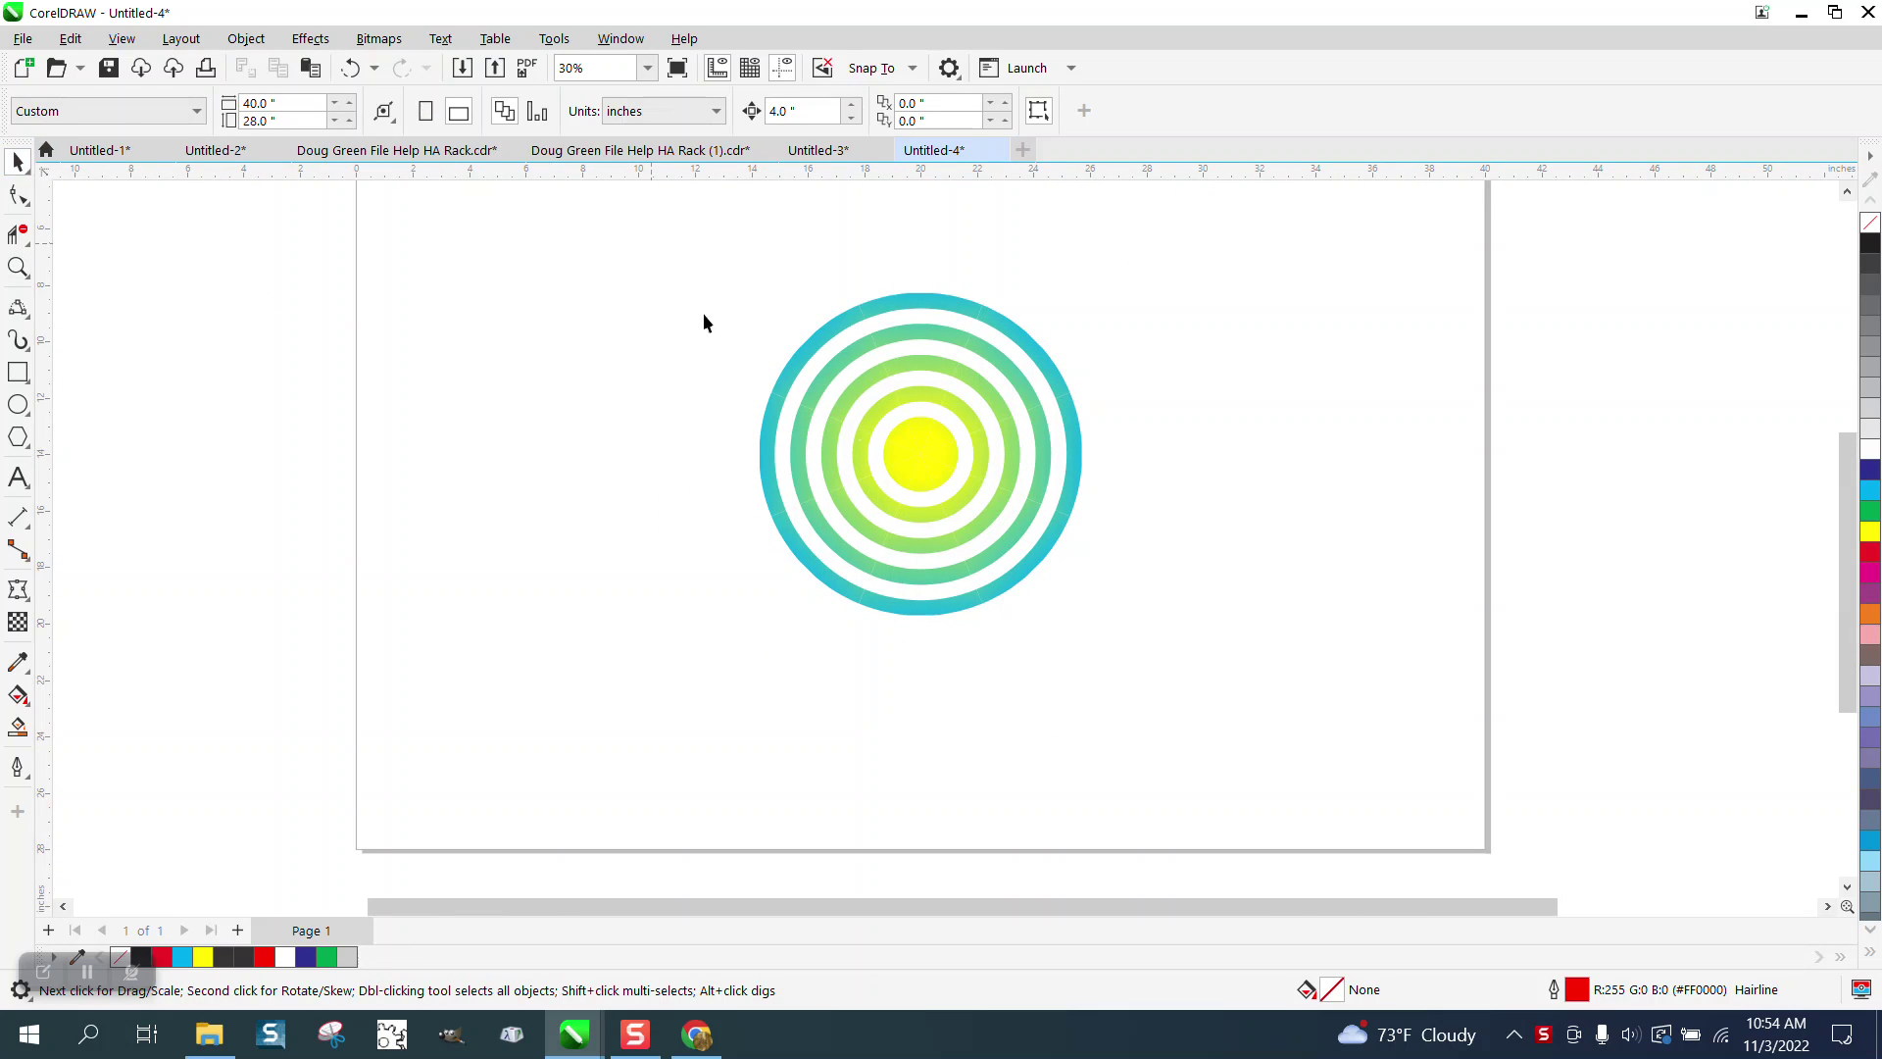
left_click_drag(1264, 649, 1265, 649)
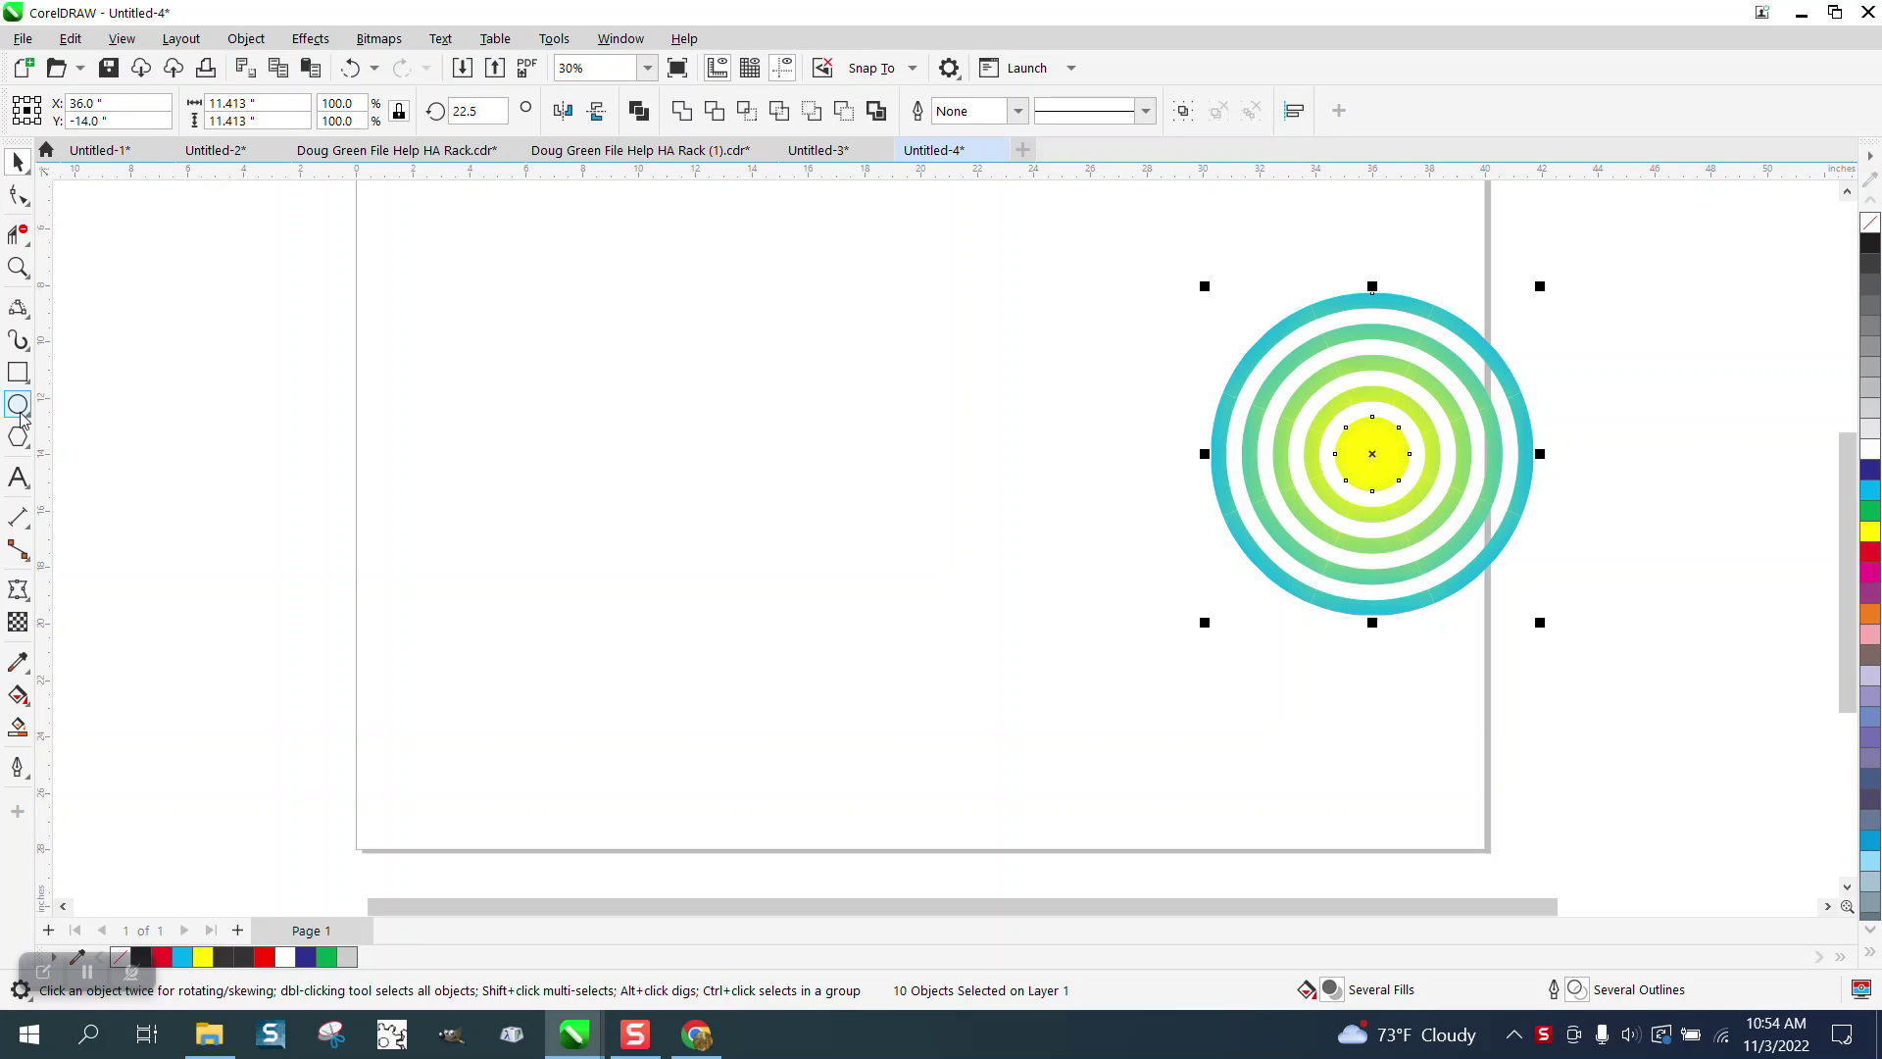
Draw an 8-sided polygon and centre it on the page at X 20.0", Y -14.0"
left_click(32, 454)
left_click(98, 443)
left_click_drag(1066, 334, 668, 728)
key("p")
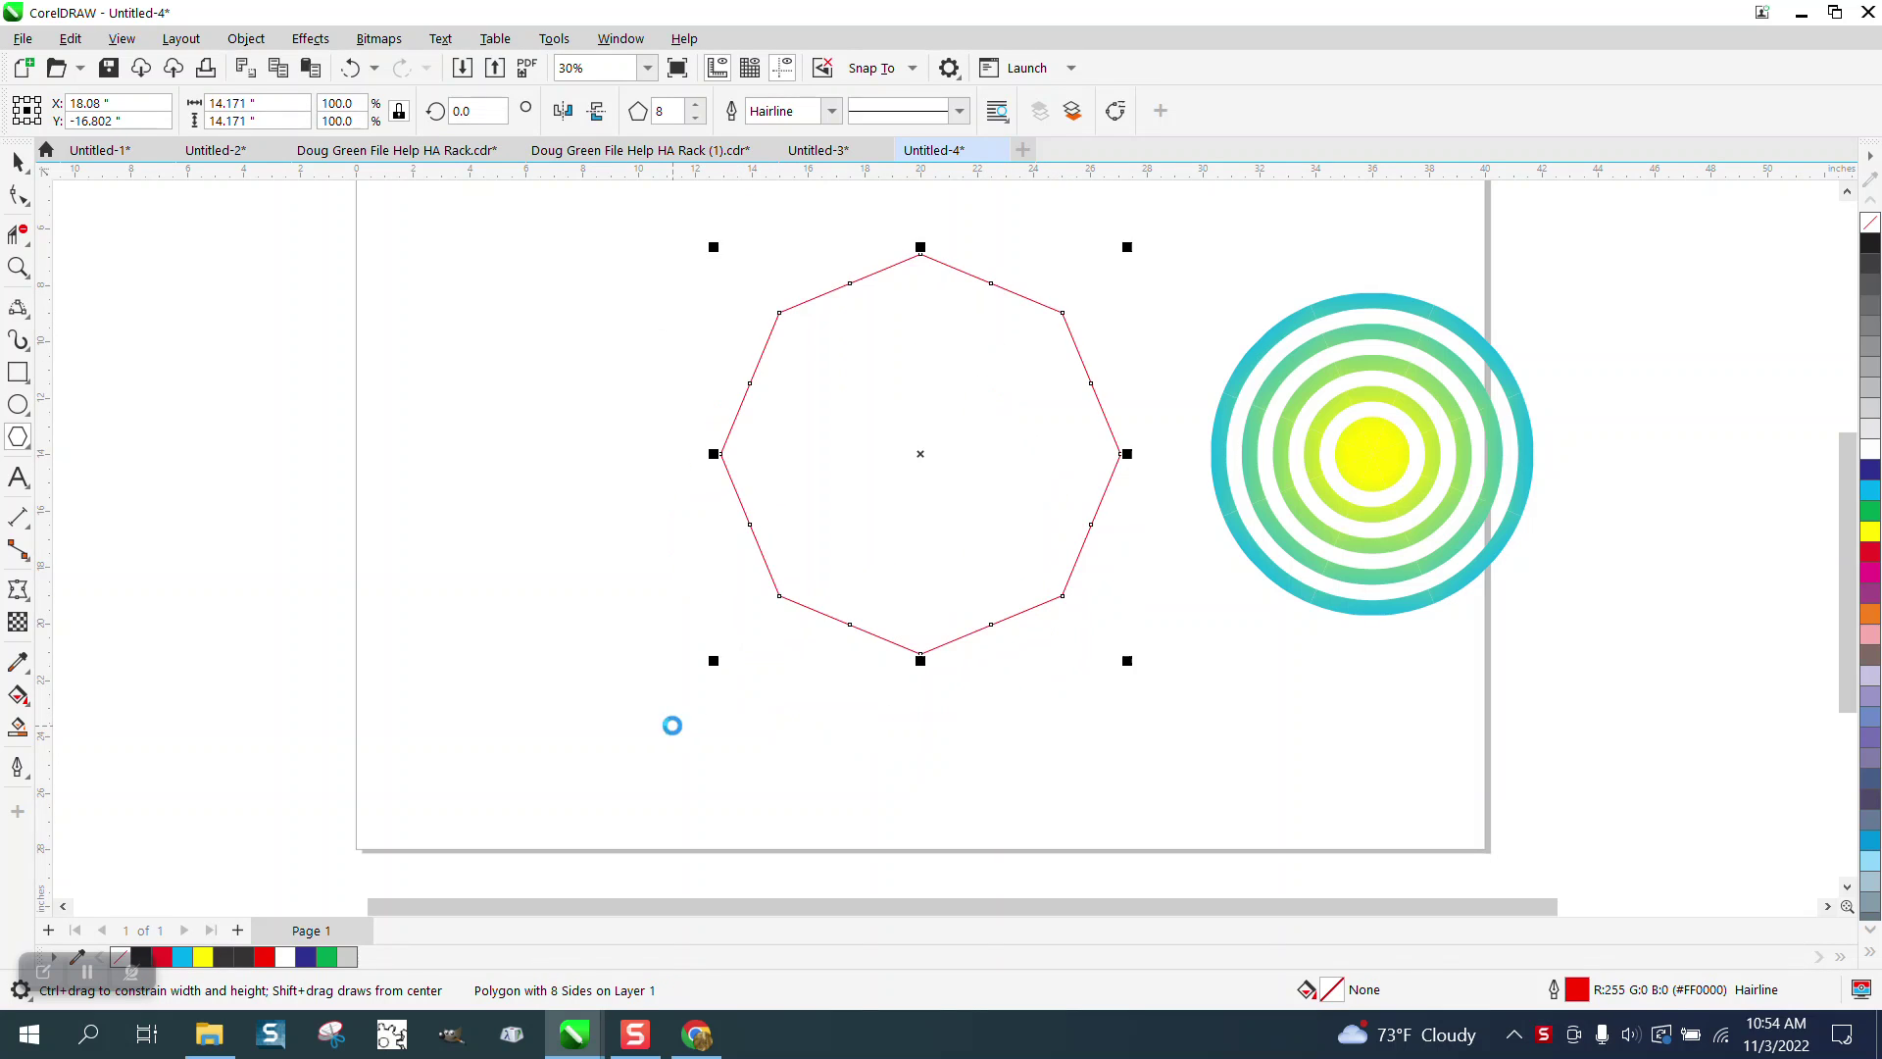
Pull the octagon's midpoint nodes into its centre with the Shape tool to form eight wedges
key("space")
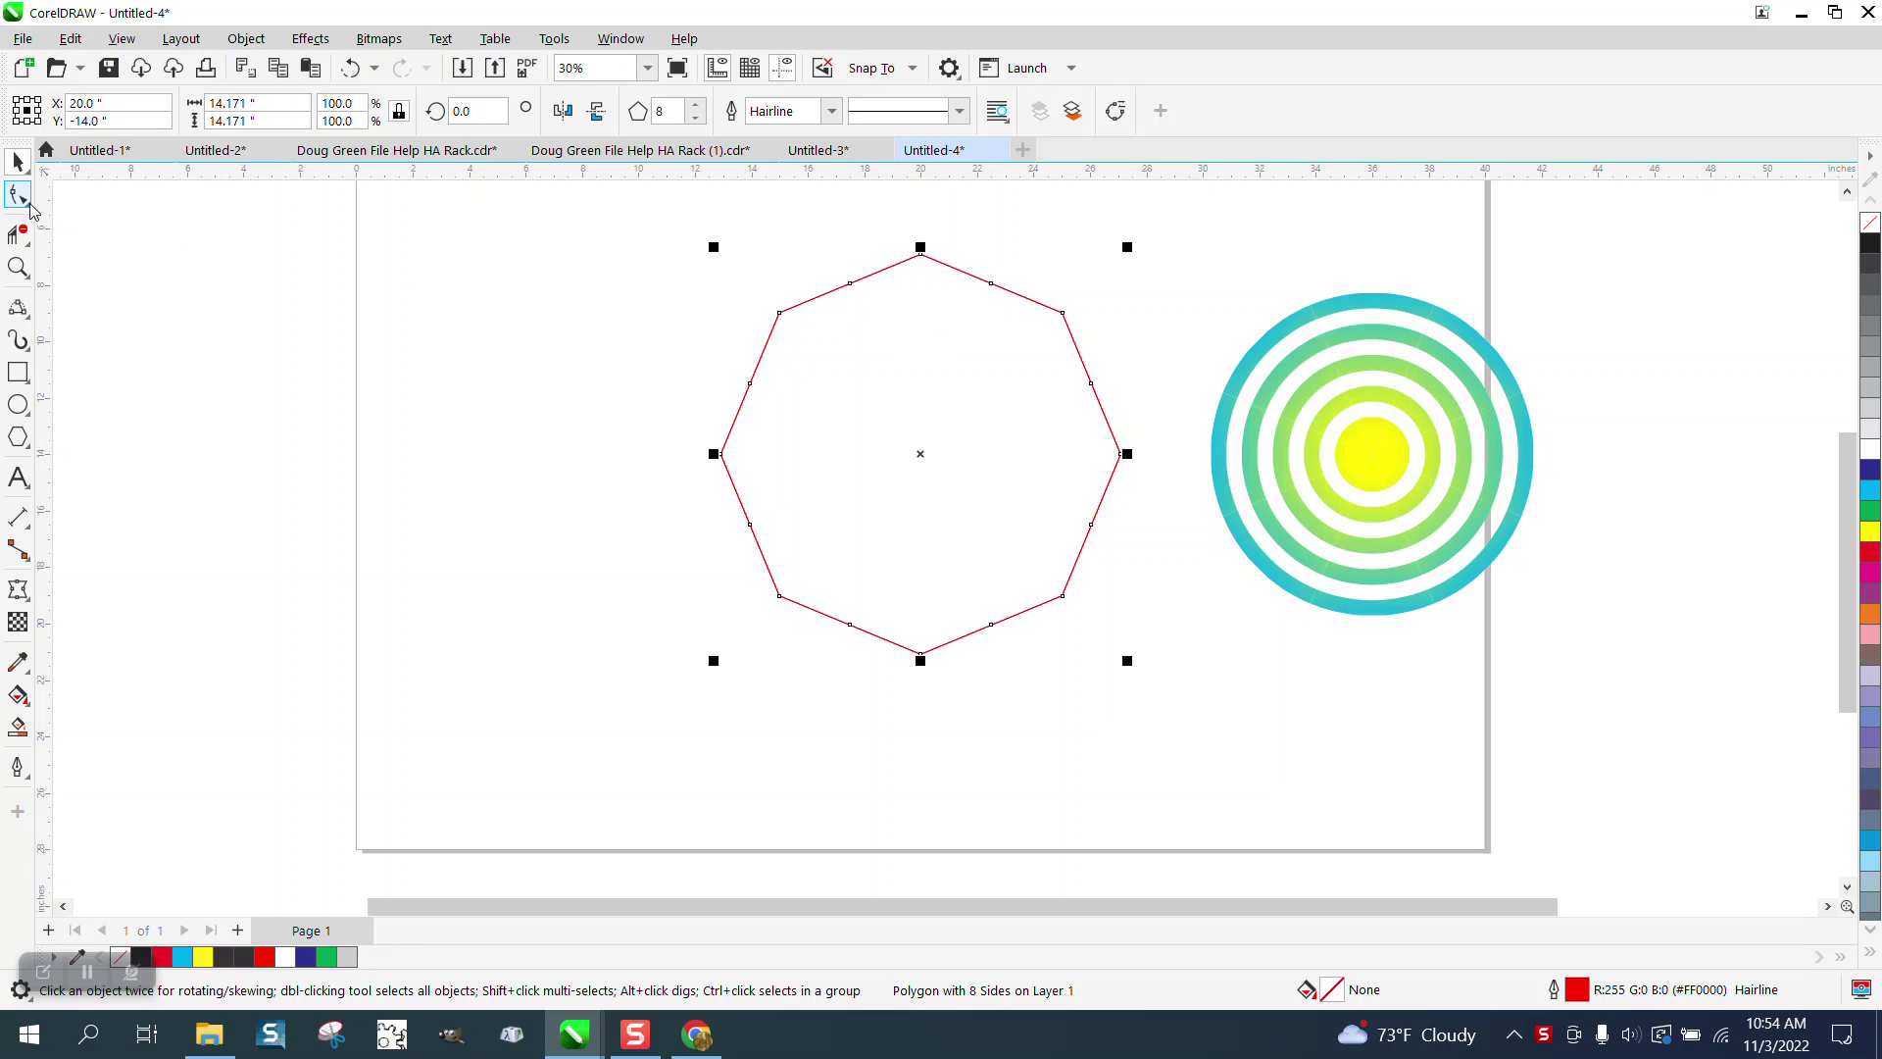
left_click(18, 194)
left_click_drag(995, 290, 922, 453)
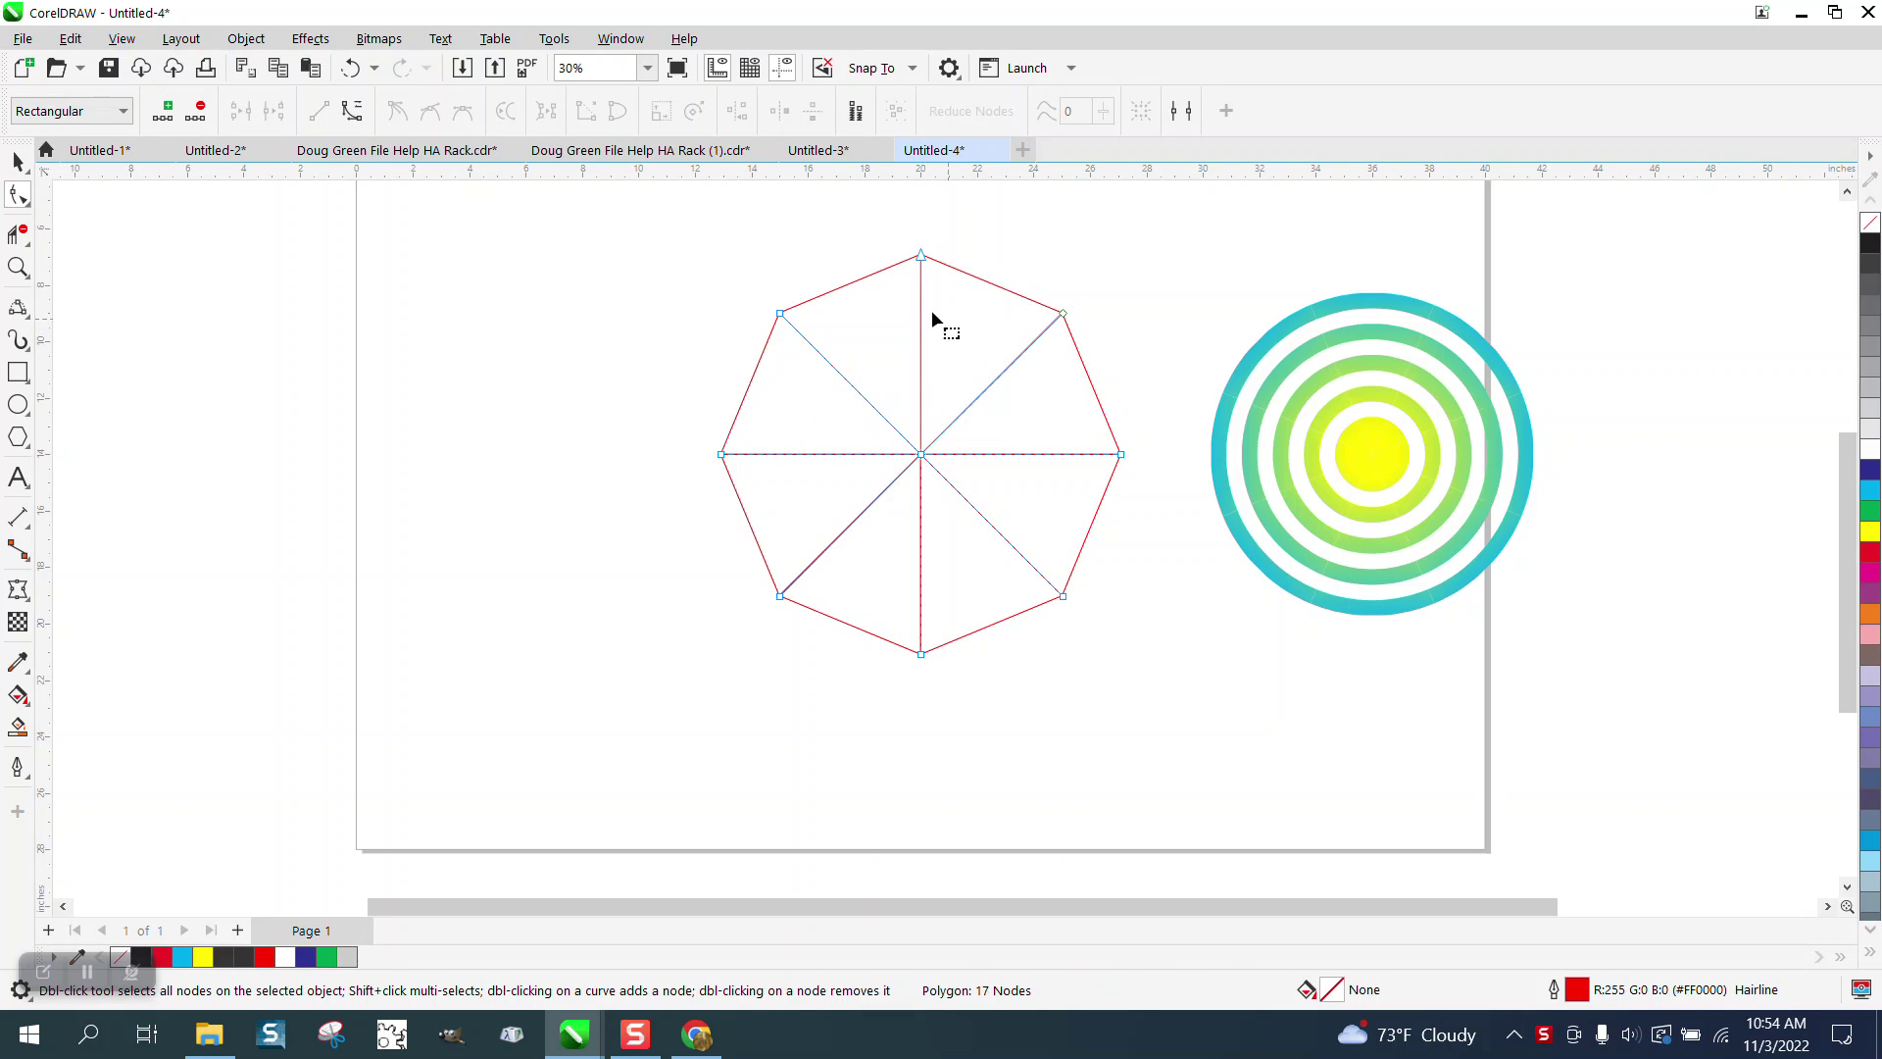
left_click(17, 726)
left_click(983, 338)
key("Left")
key("Left")
key("Left")
key("Left")
key("Left")
key("Left")
key("Left")
key("Left")
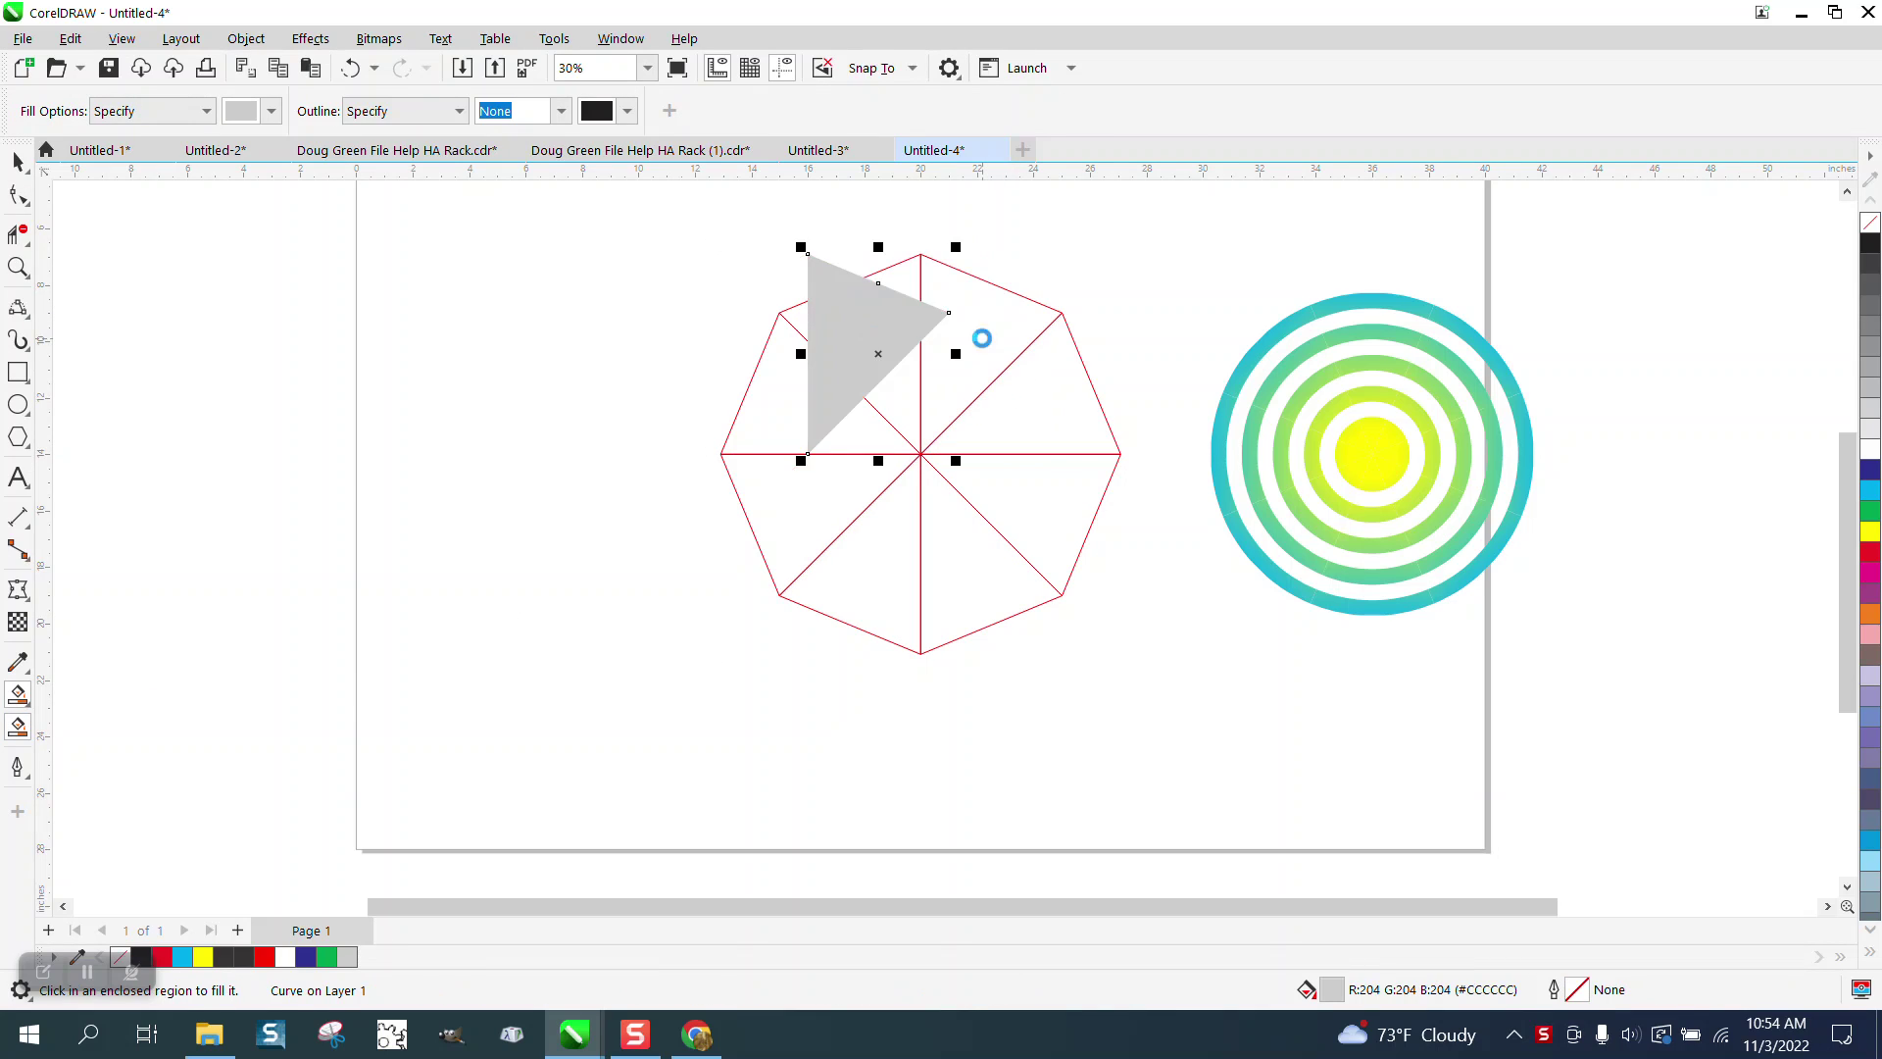
left_click(1868, 228)
right_click(1869, 243)
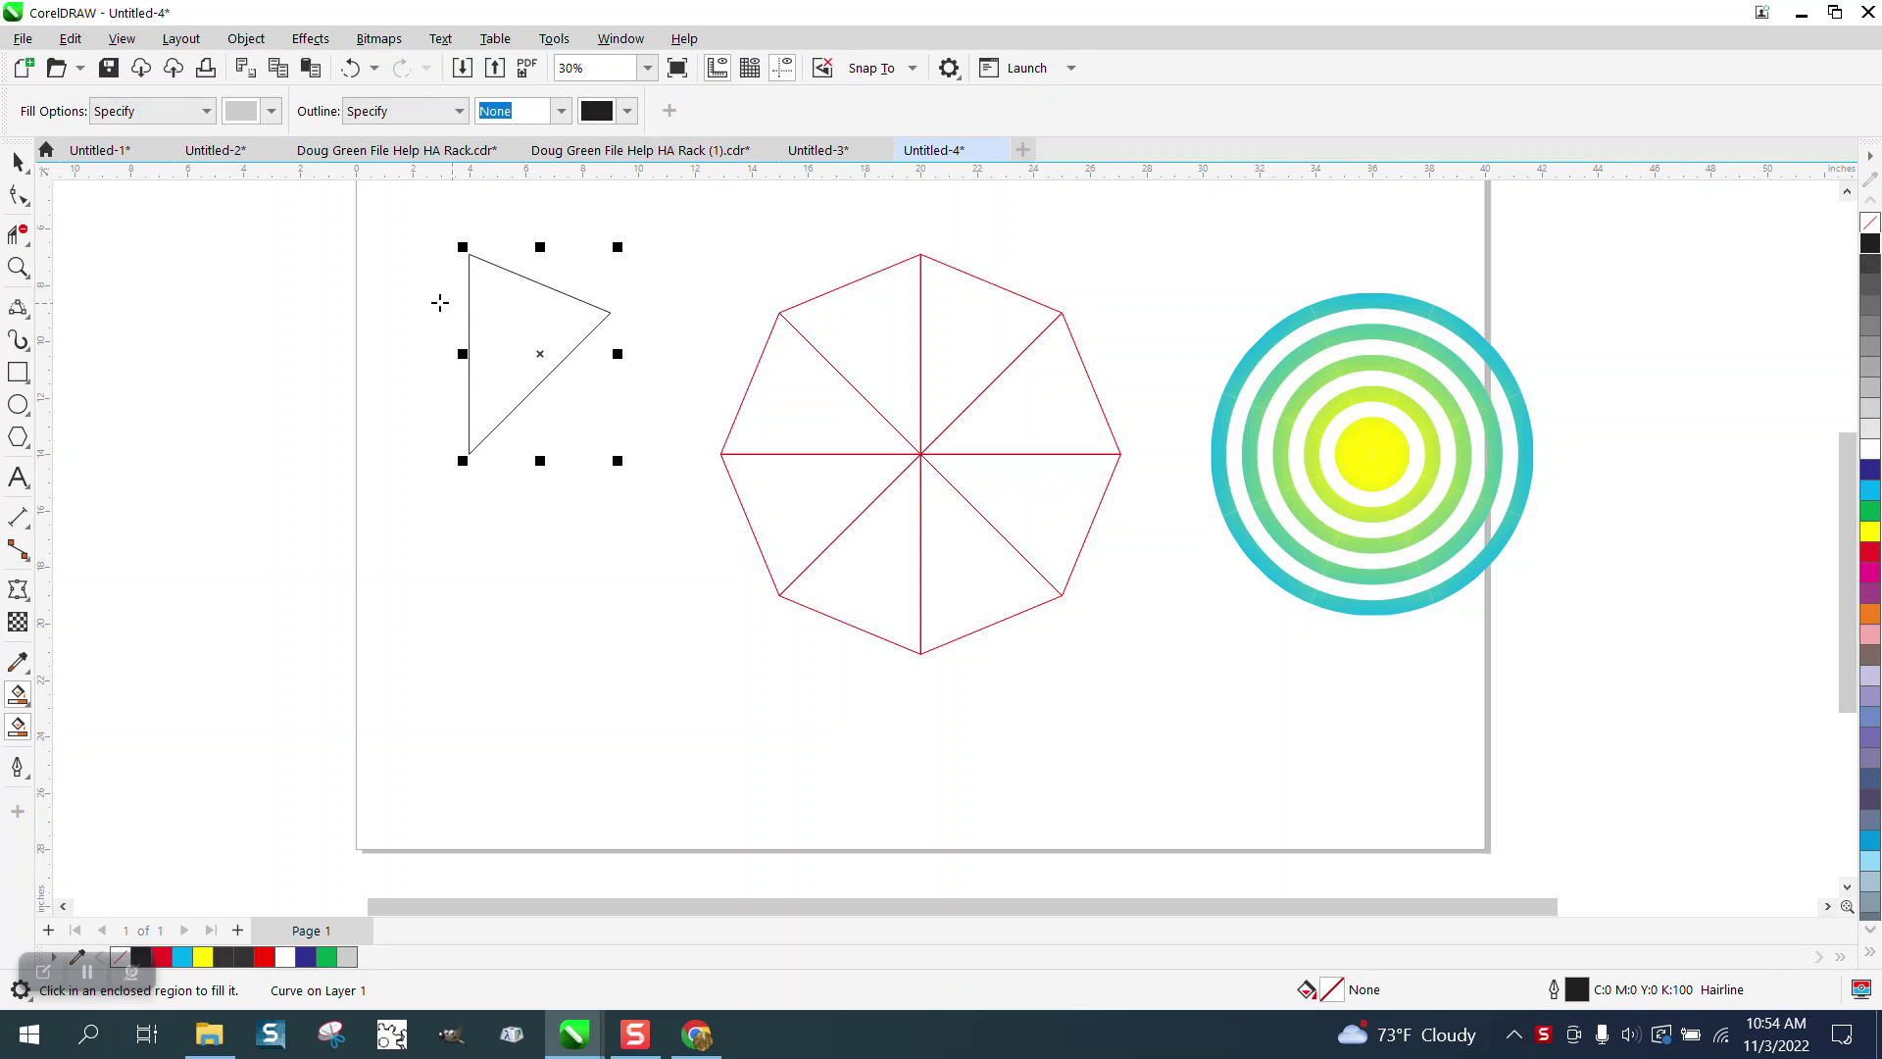
left_click(18, 162)
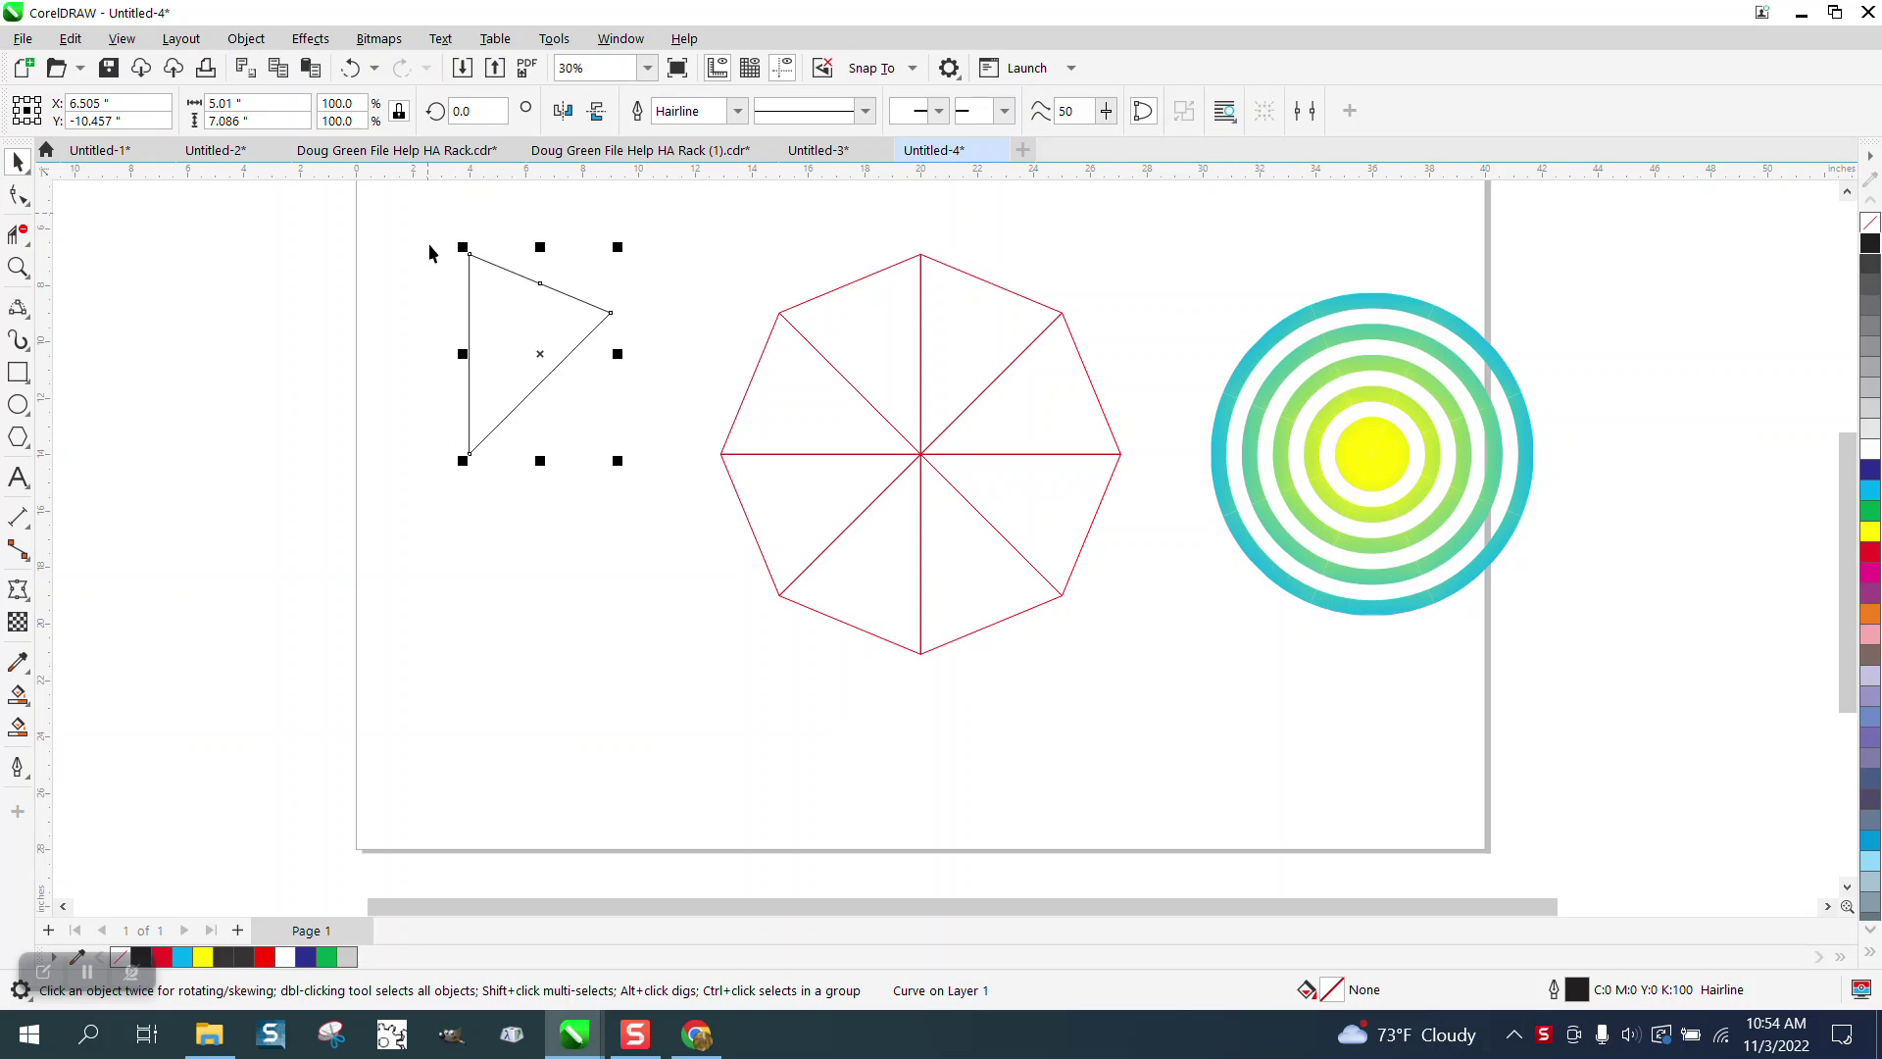
key("Delete")
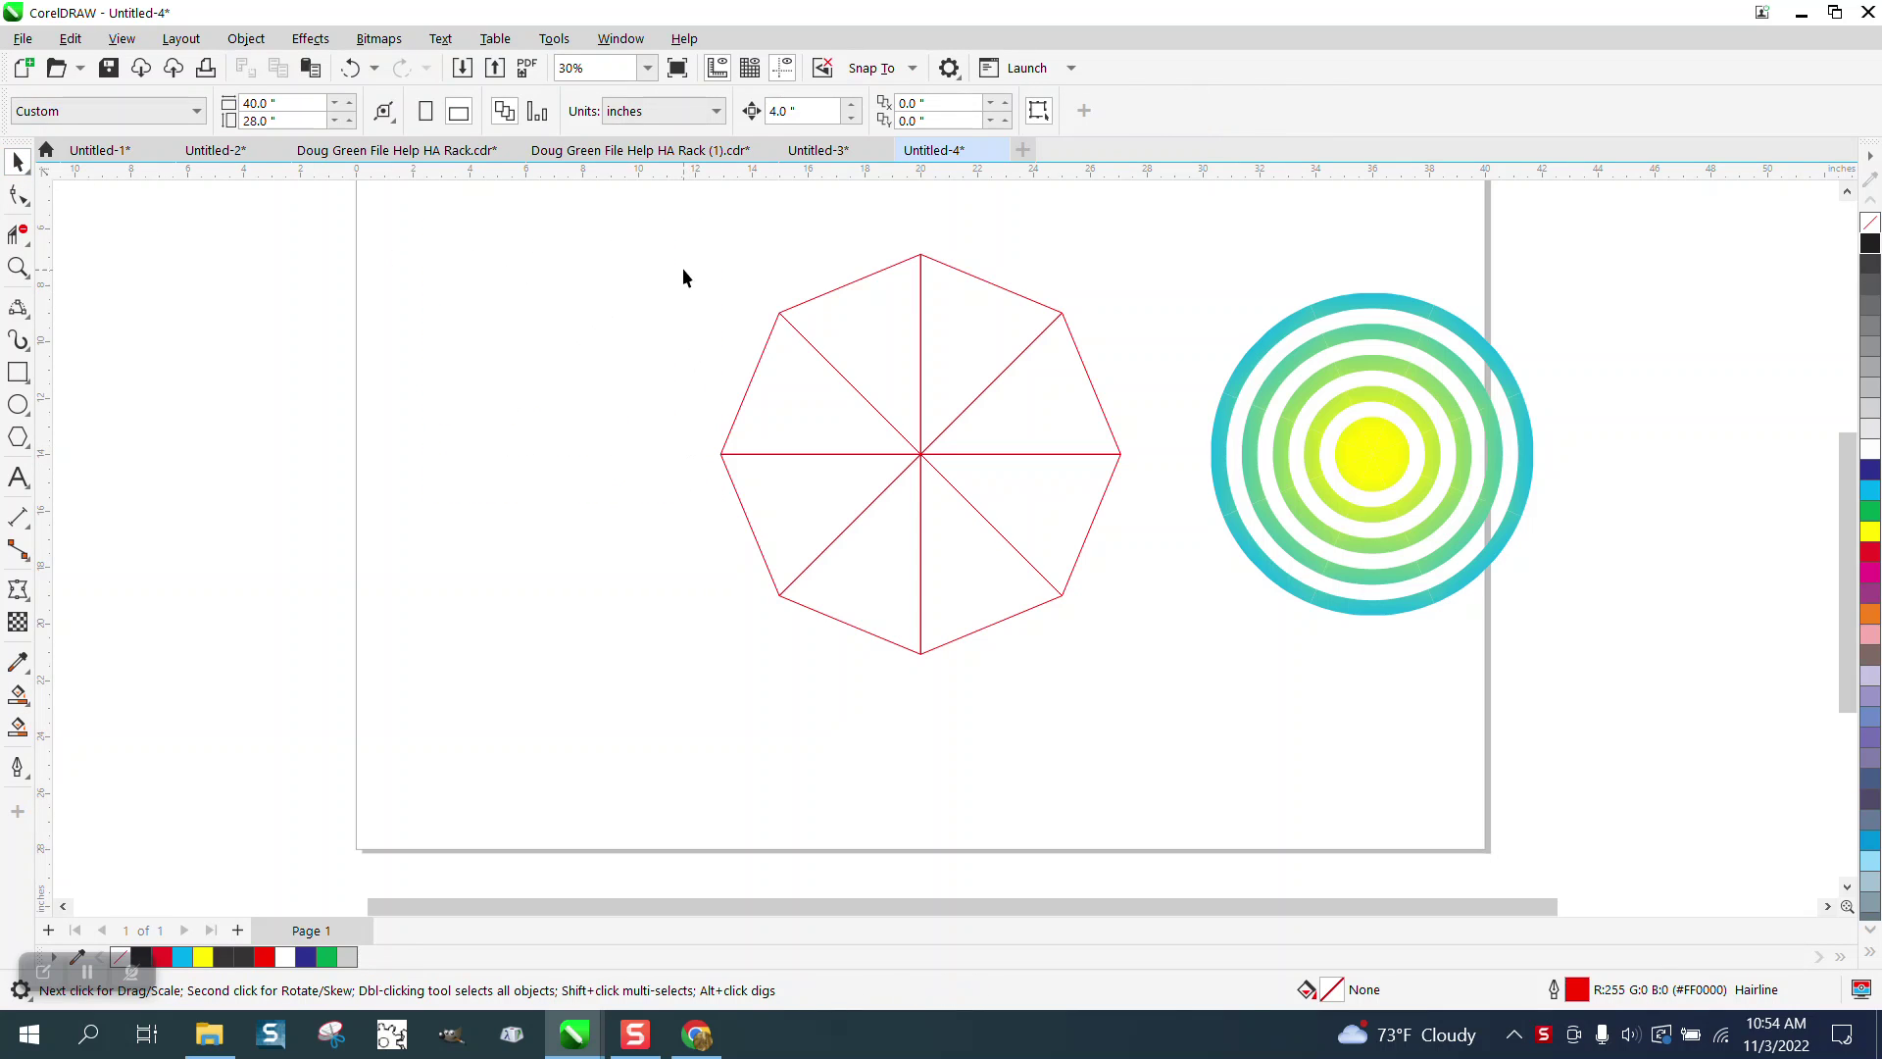
Rotate the spoked octagon 22.5° so a flat edge sits on top
left_click_drag(849, 438, 1161, 679)
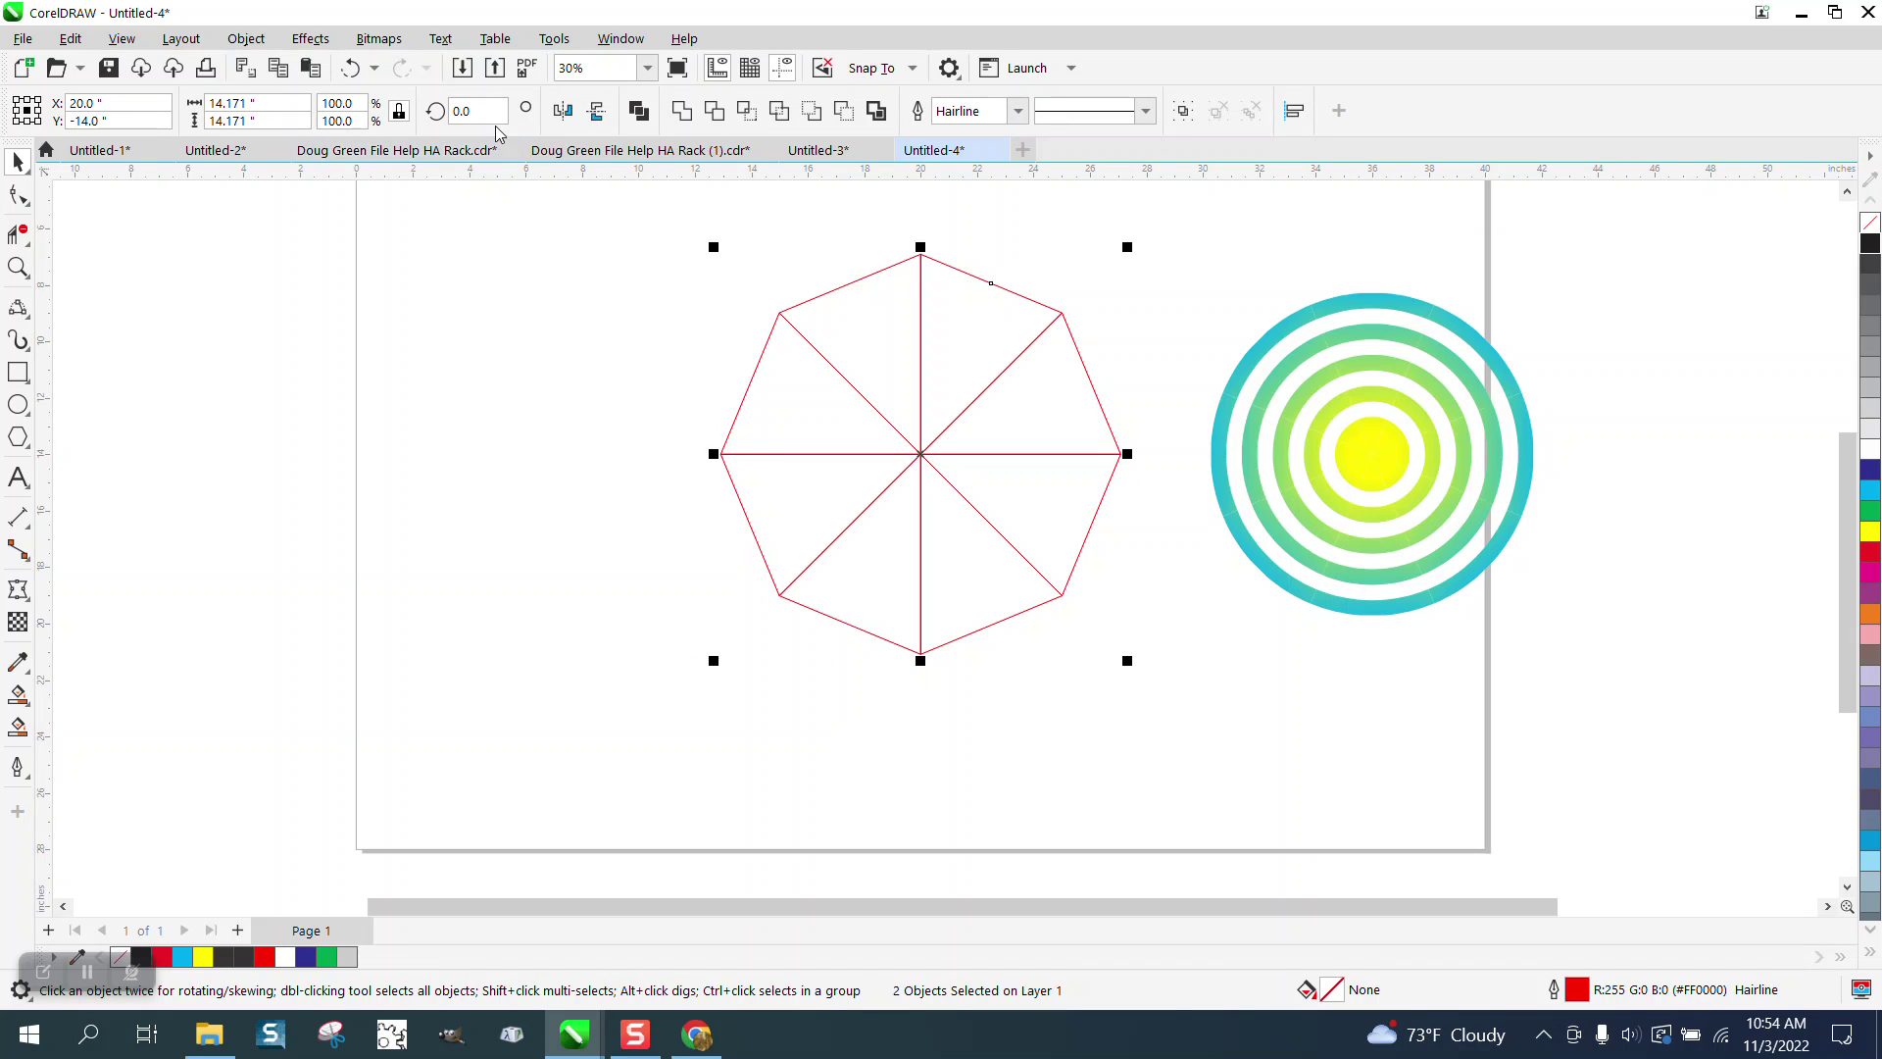
left_click(455, 112)
type("22")
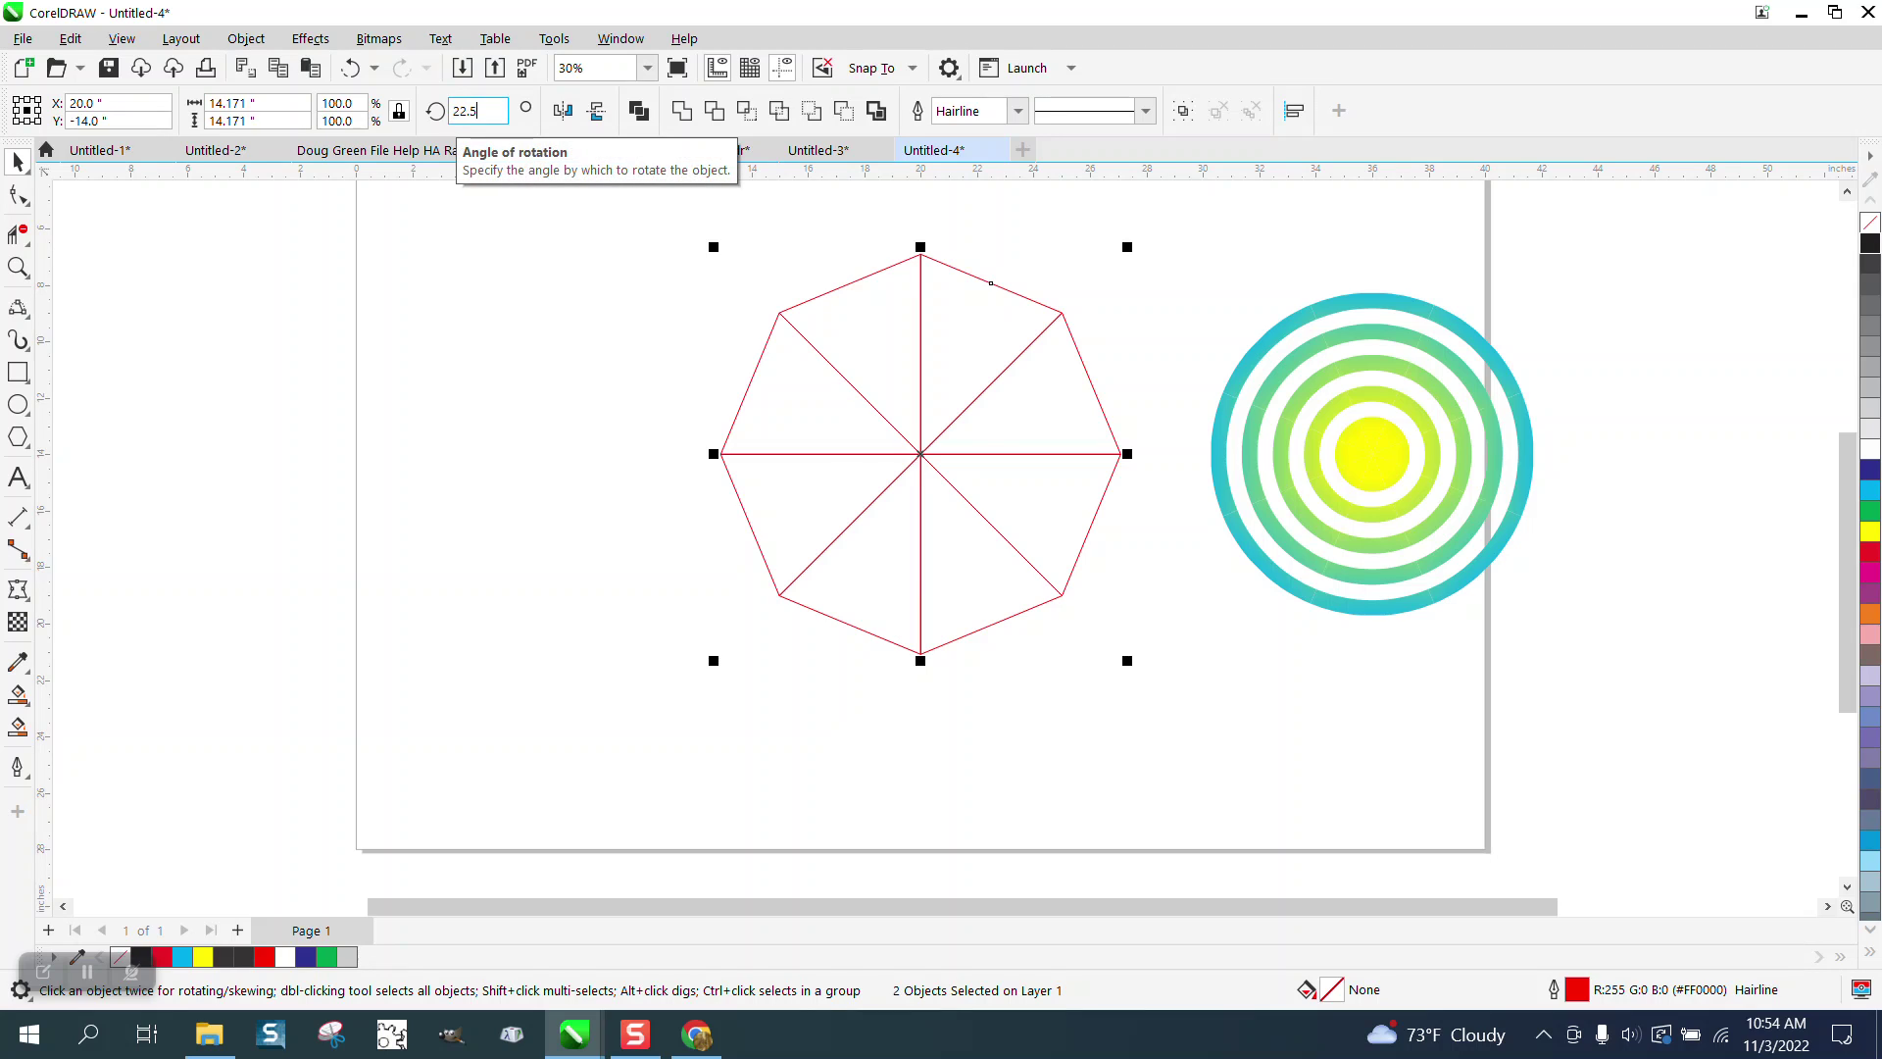
type(".5")
key("Return")
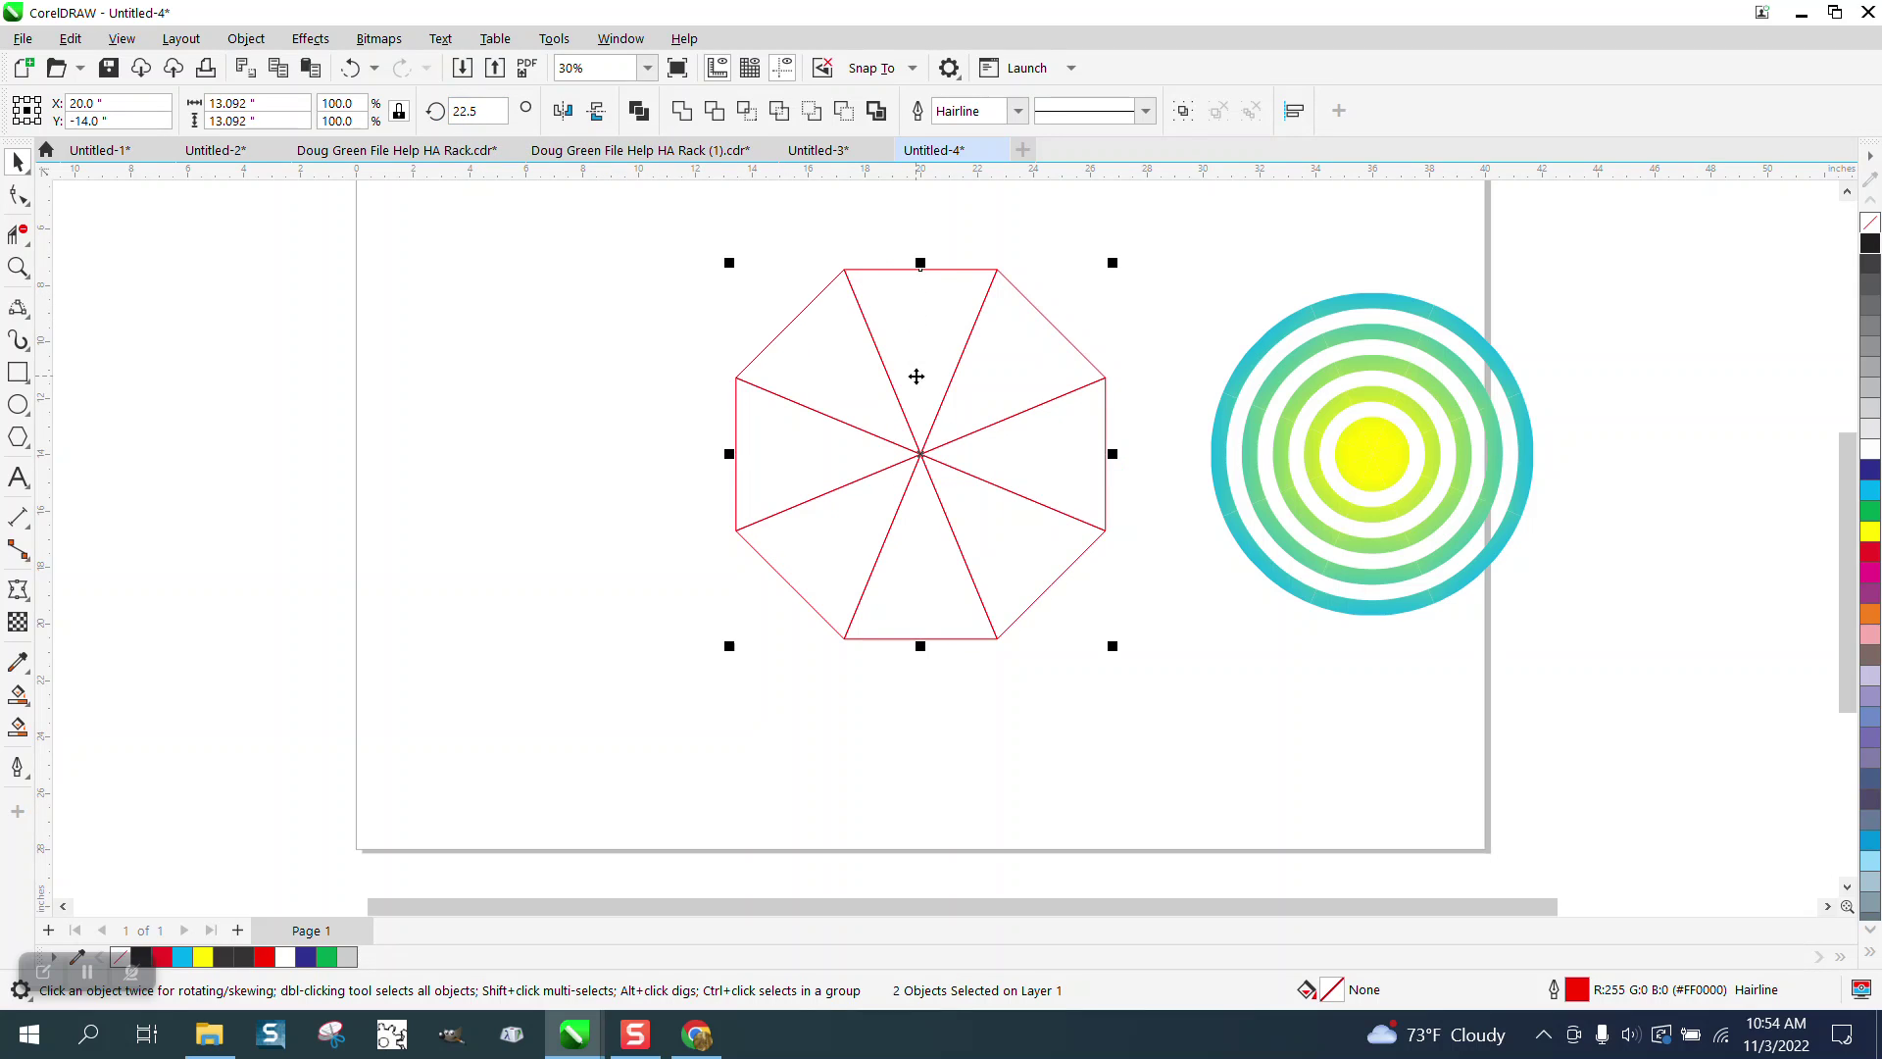
Test a Smart Fill triangle from the top wedge, then delete it
left_click(18, 694)
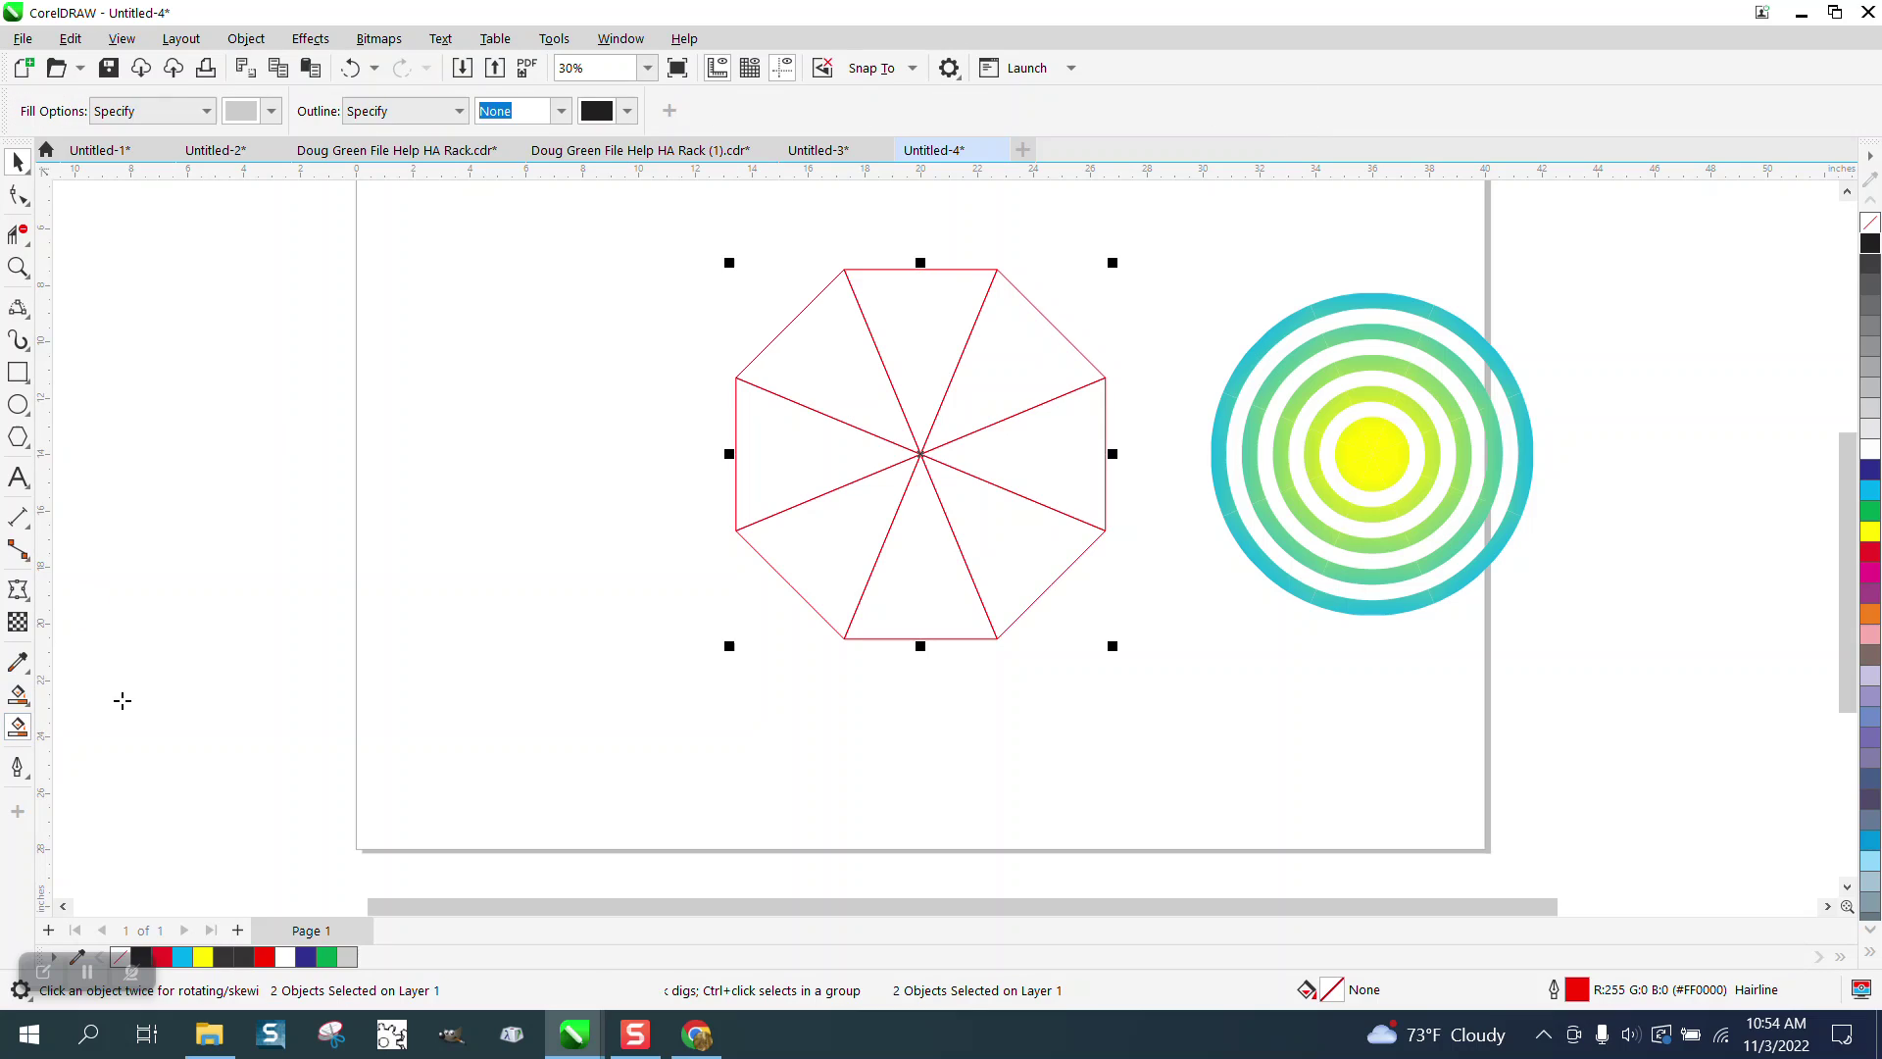
left_click(919, 333)
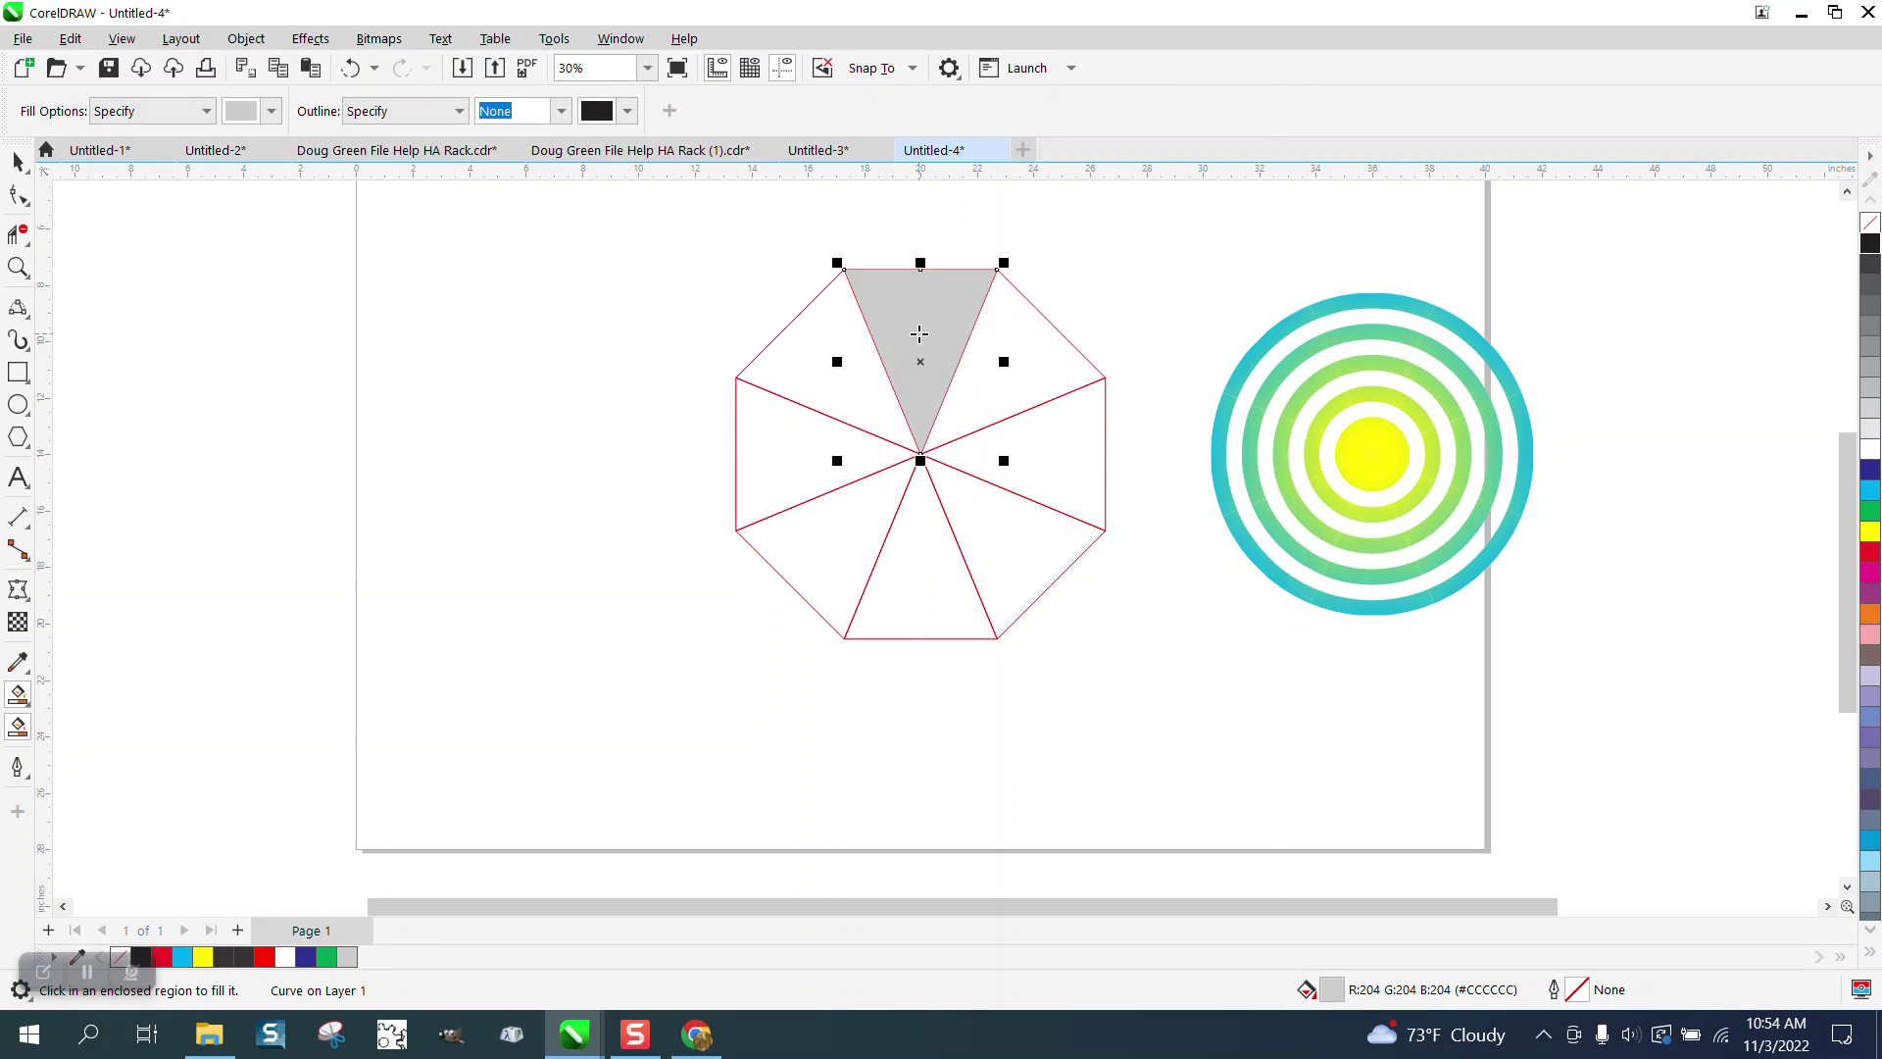
key("shift+Left")
key("shift+Left")
key("shift+Left")
key("shift+Left")
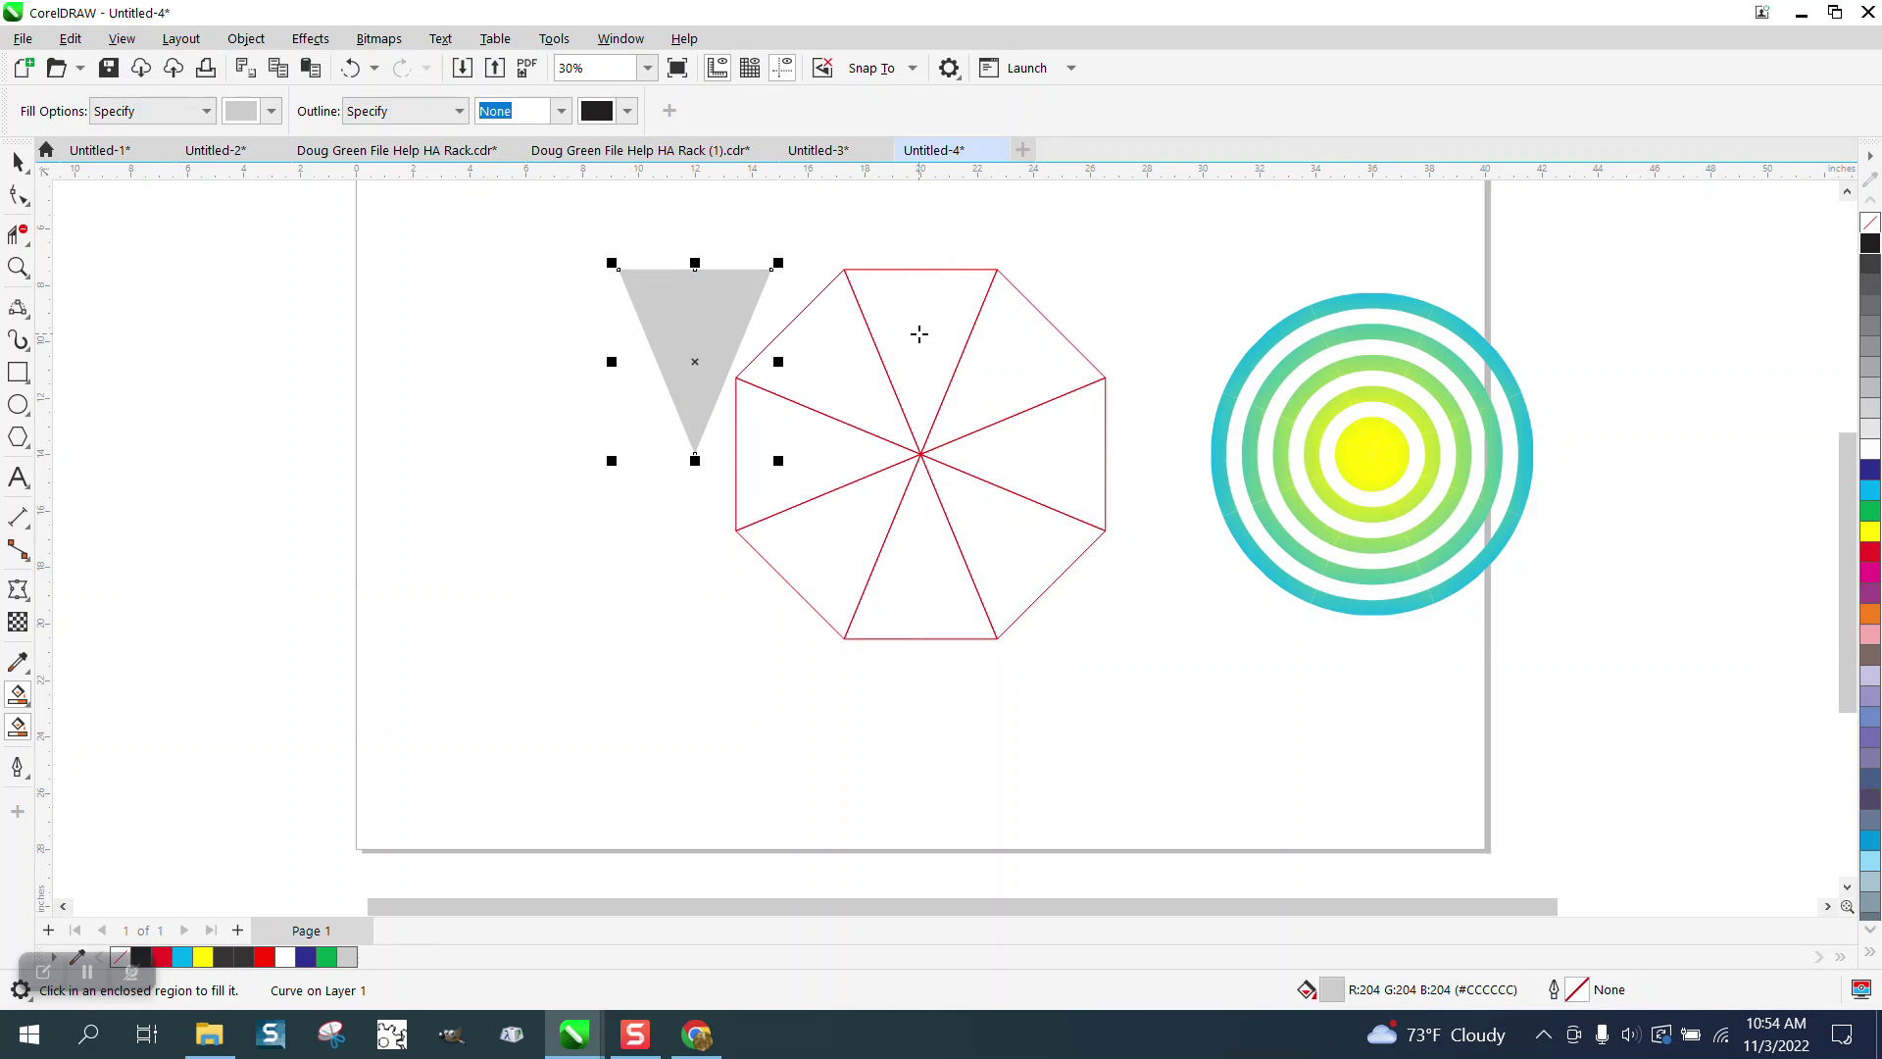
key("Delete")
Set the nudge distance on the Pick tool's property bar
left_click(17, 162)
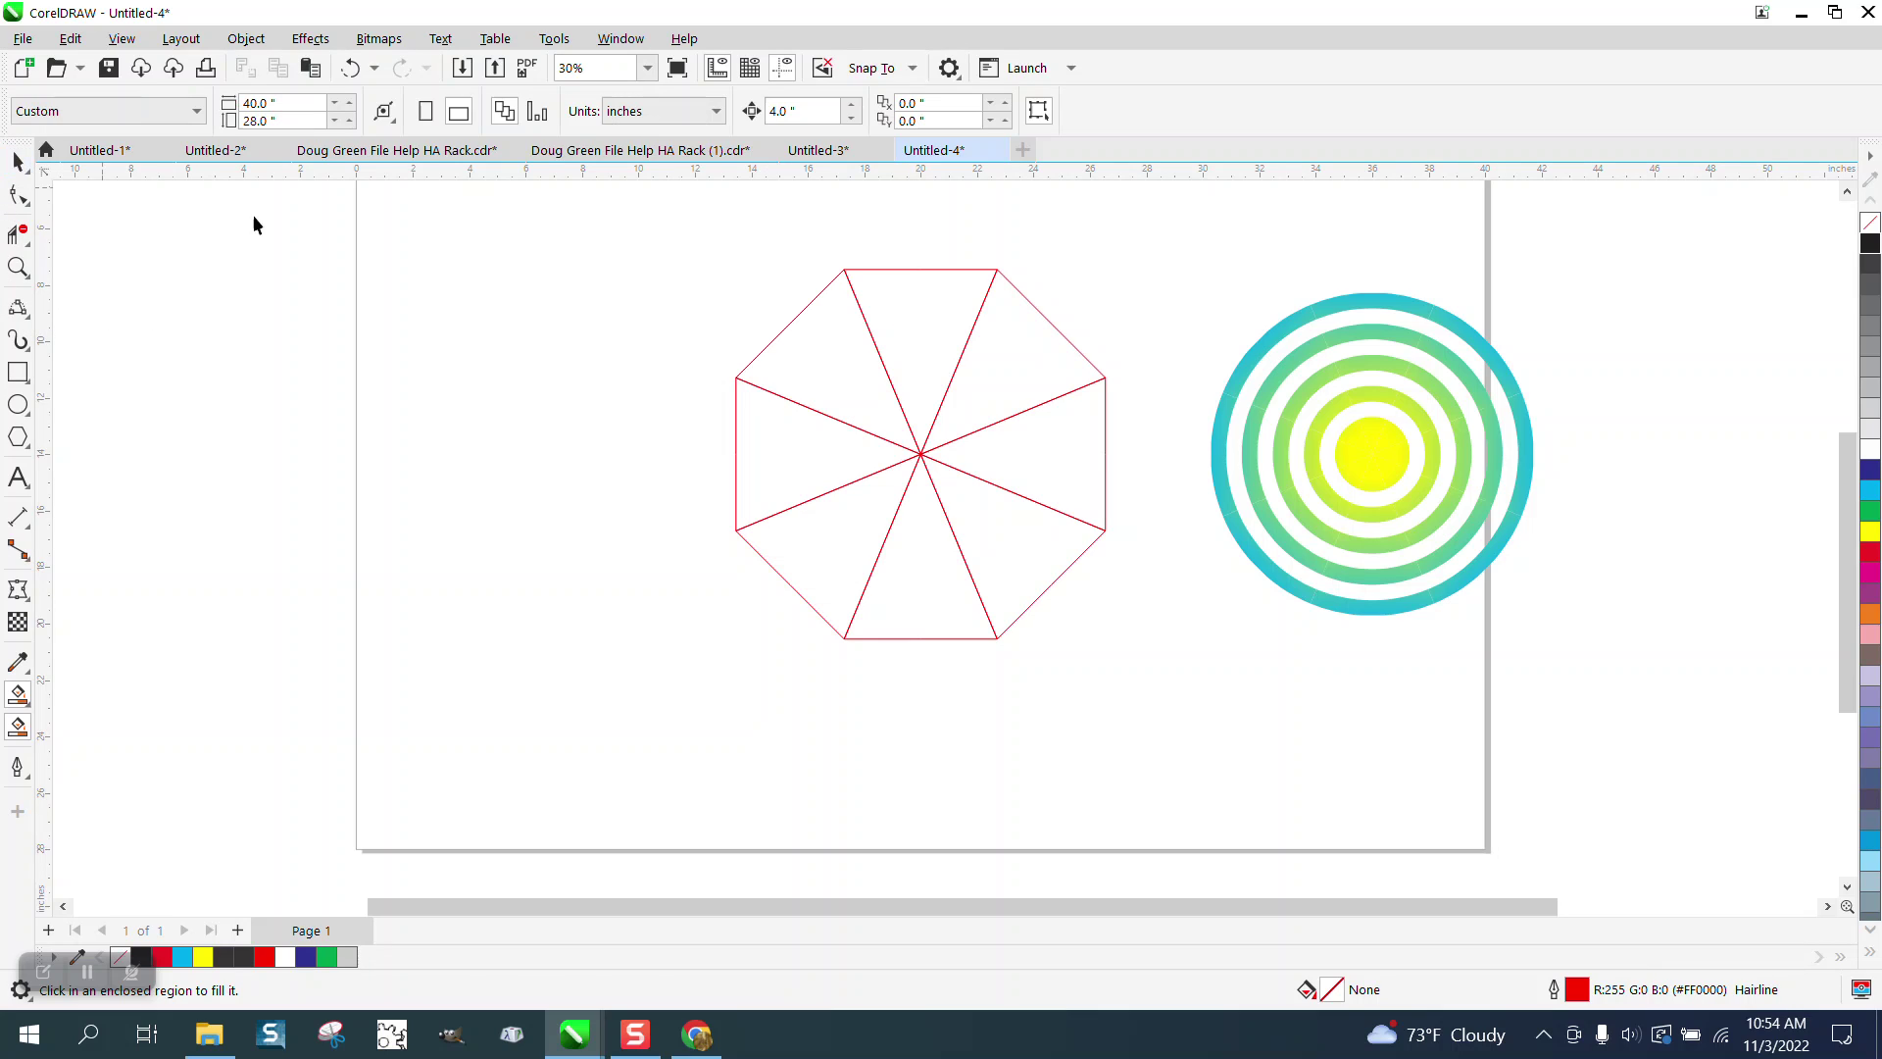
left_click(799, 111)
type("12")
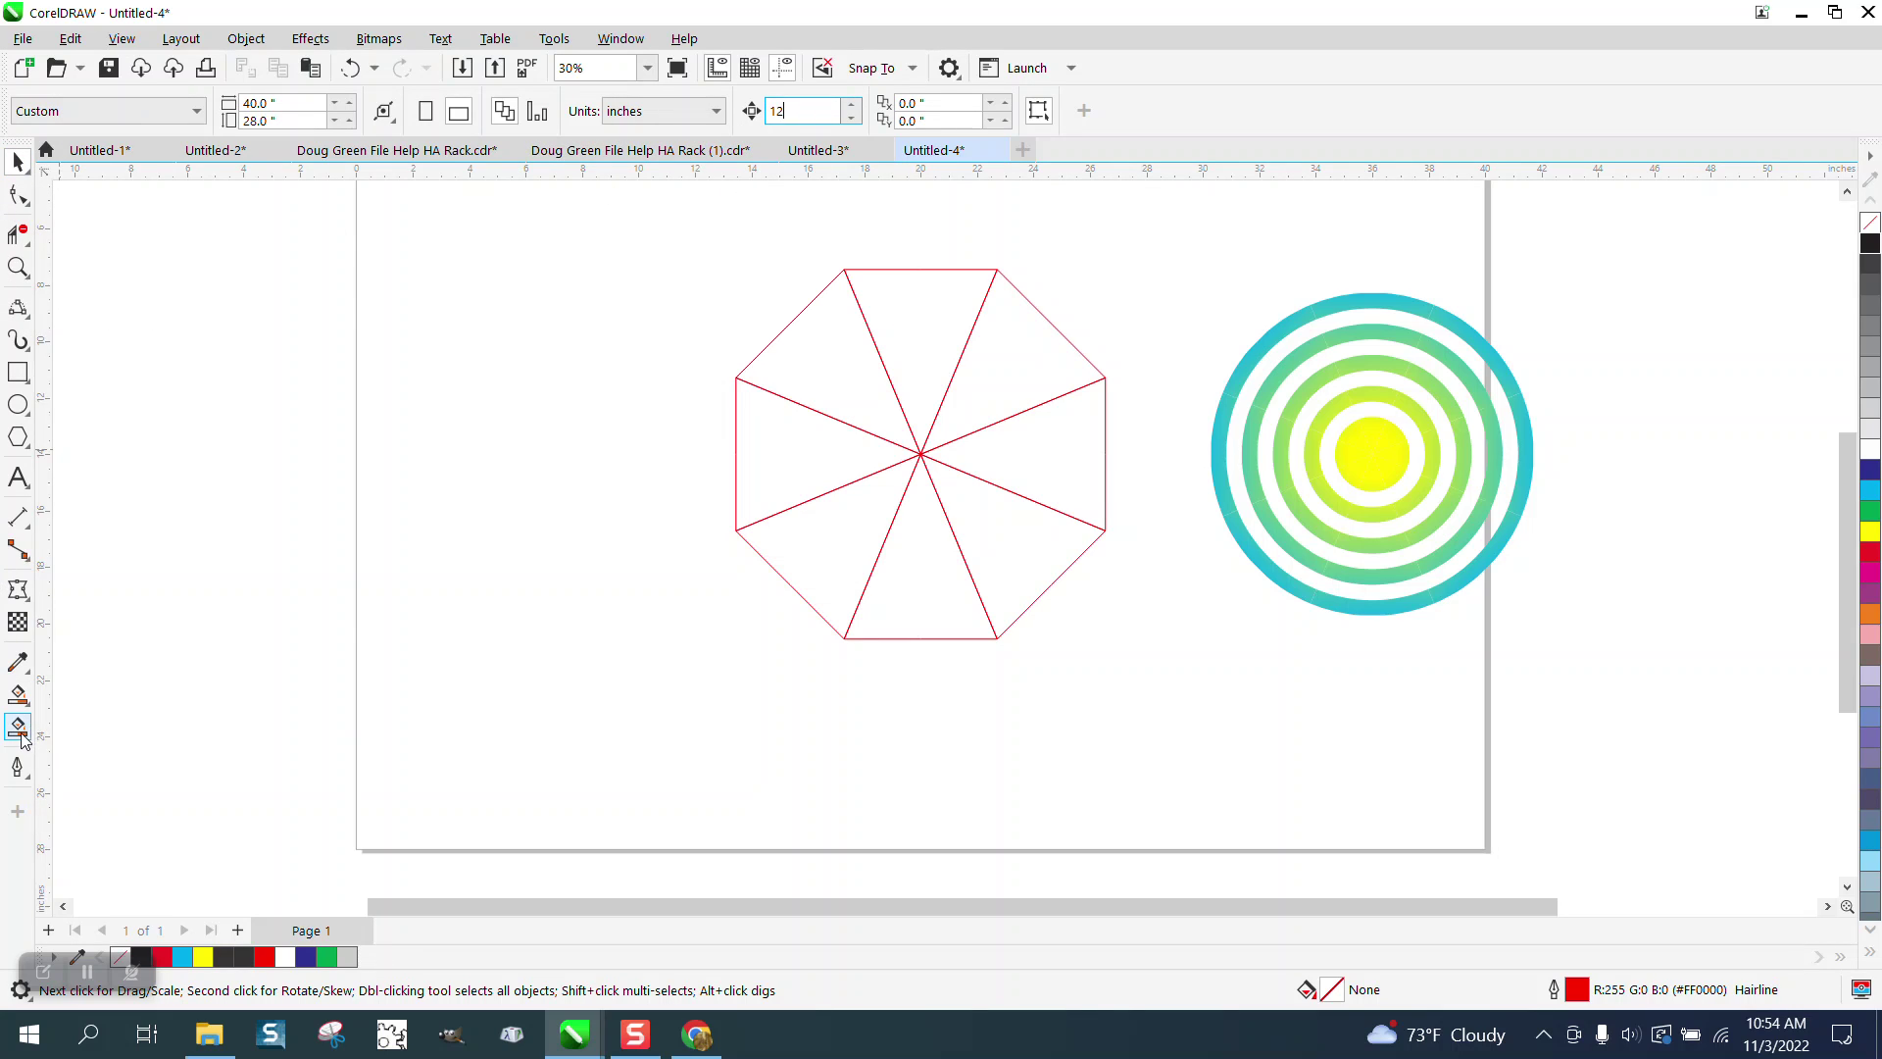
Smart Fill the top wedge, nudge the triangle left, and make it unfilled with a black outline
left_click(18, 726)
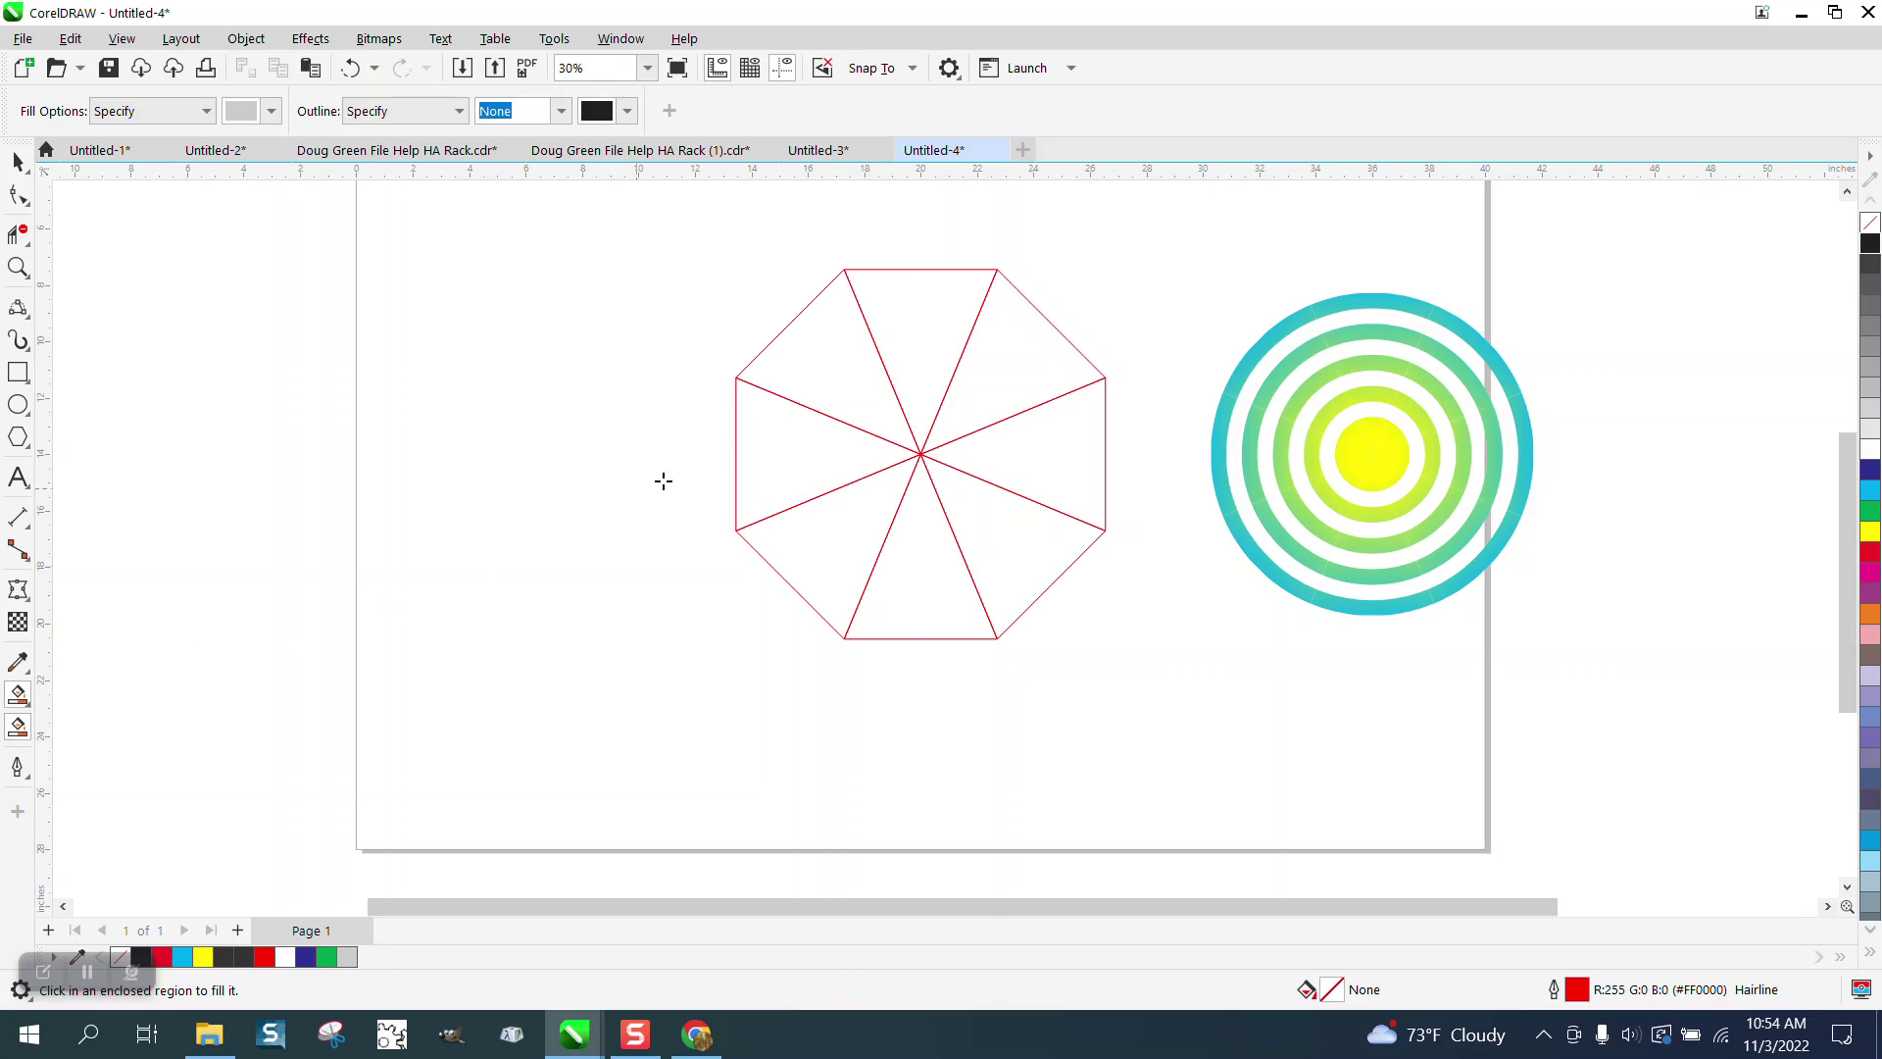
left_click(937, 344)
key("Left")
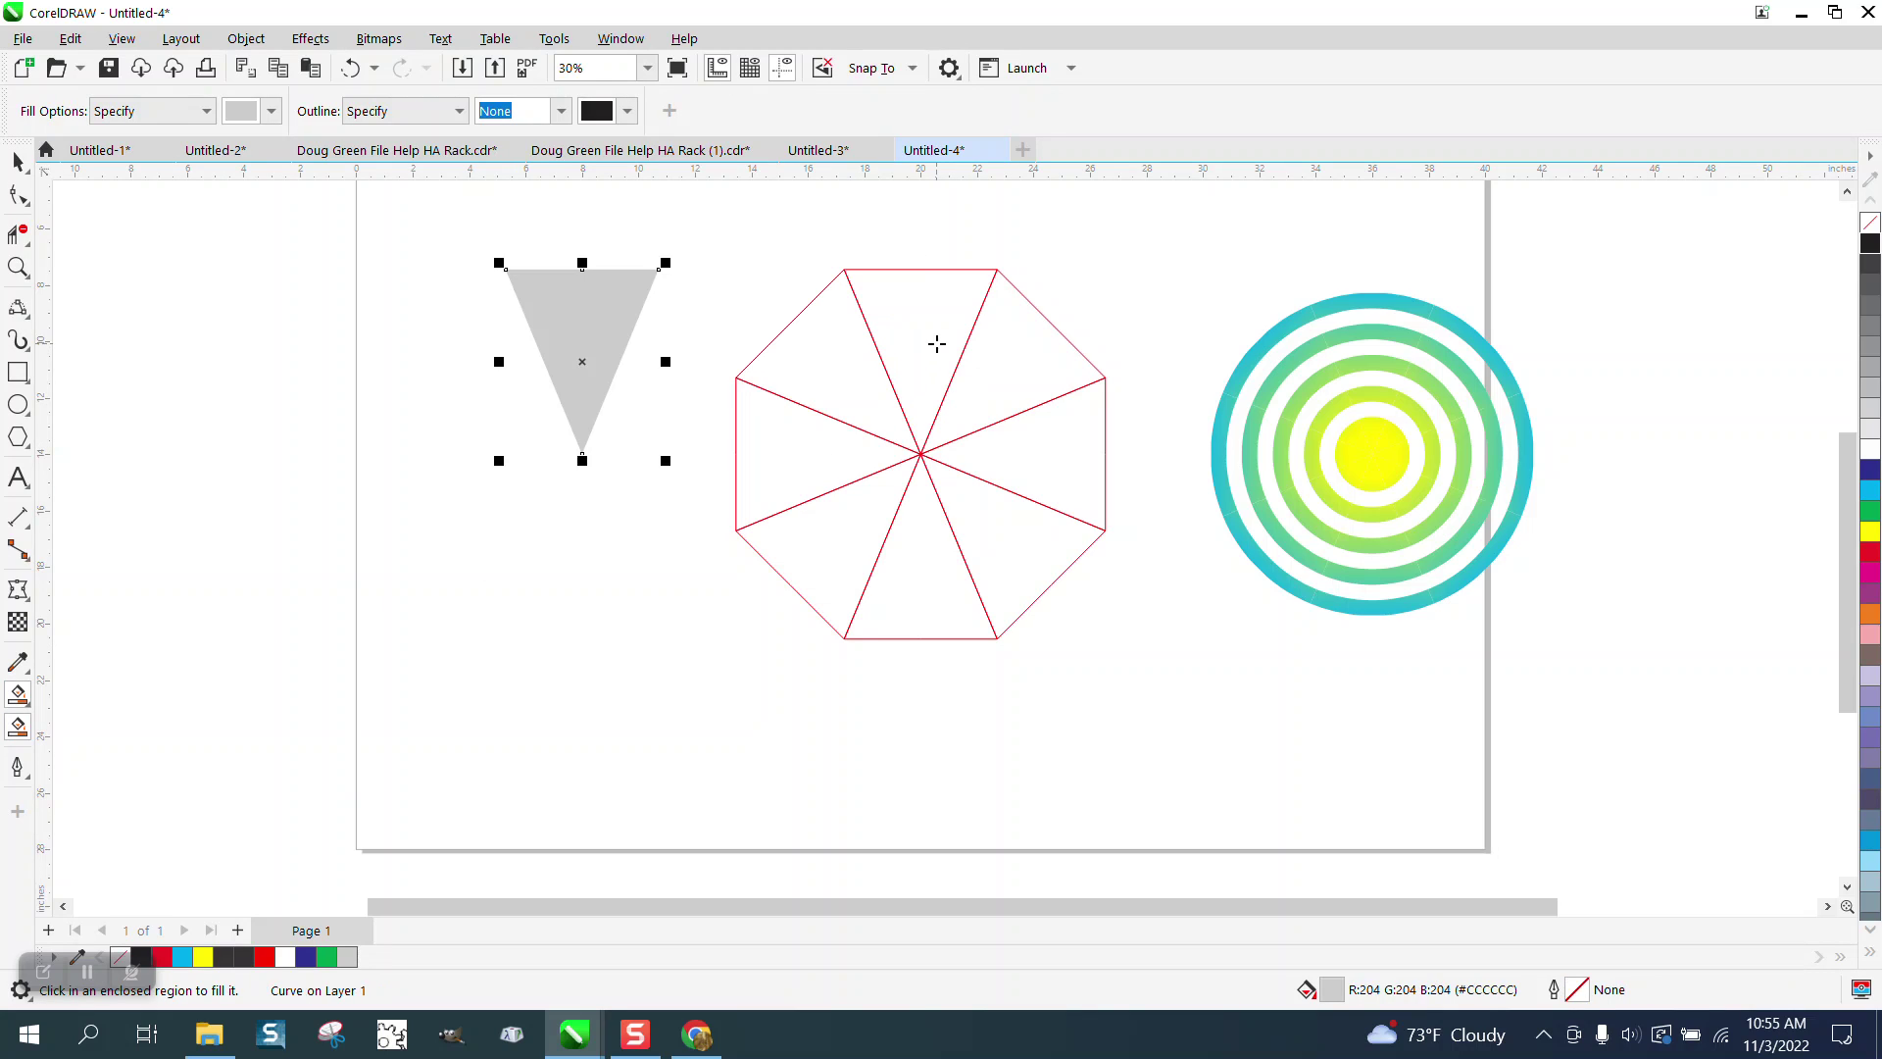
left_click(1870, 222)
right_click(1870, 243)
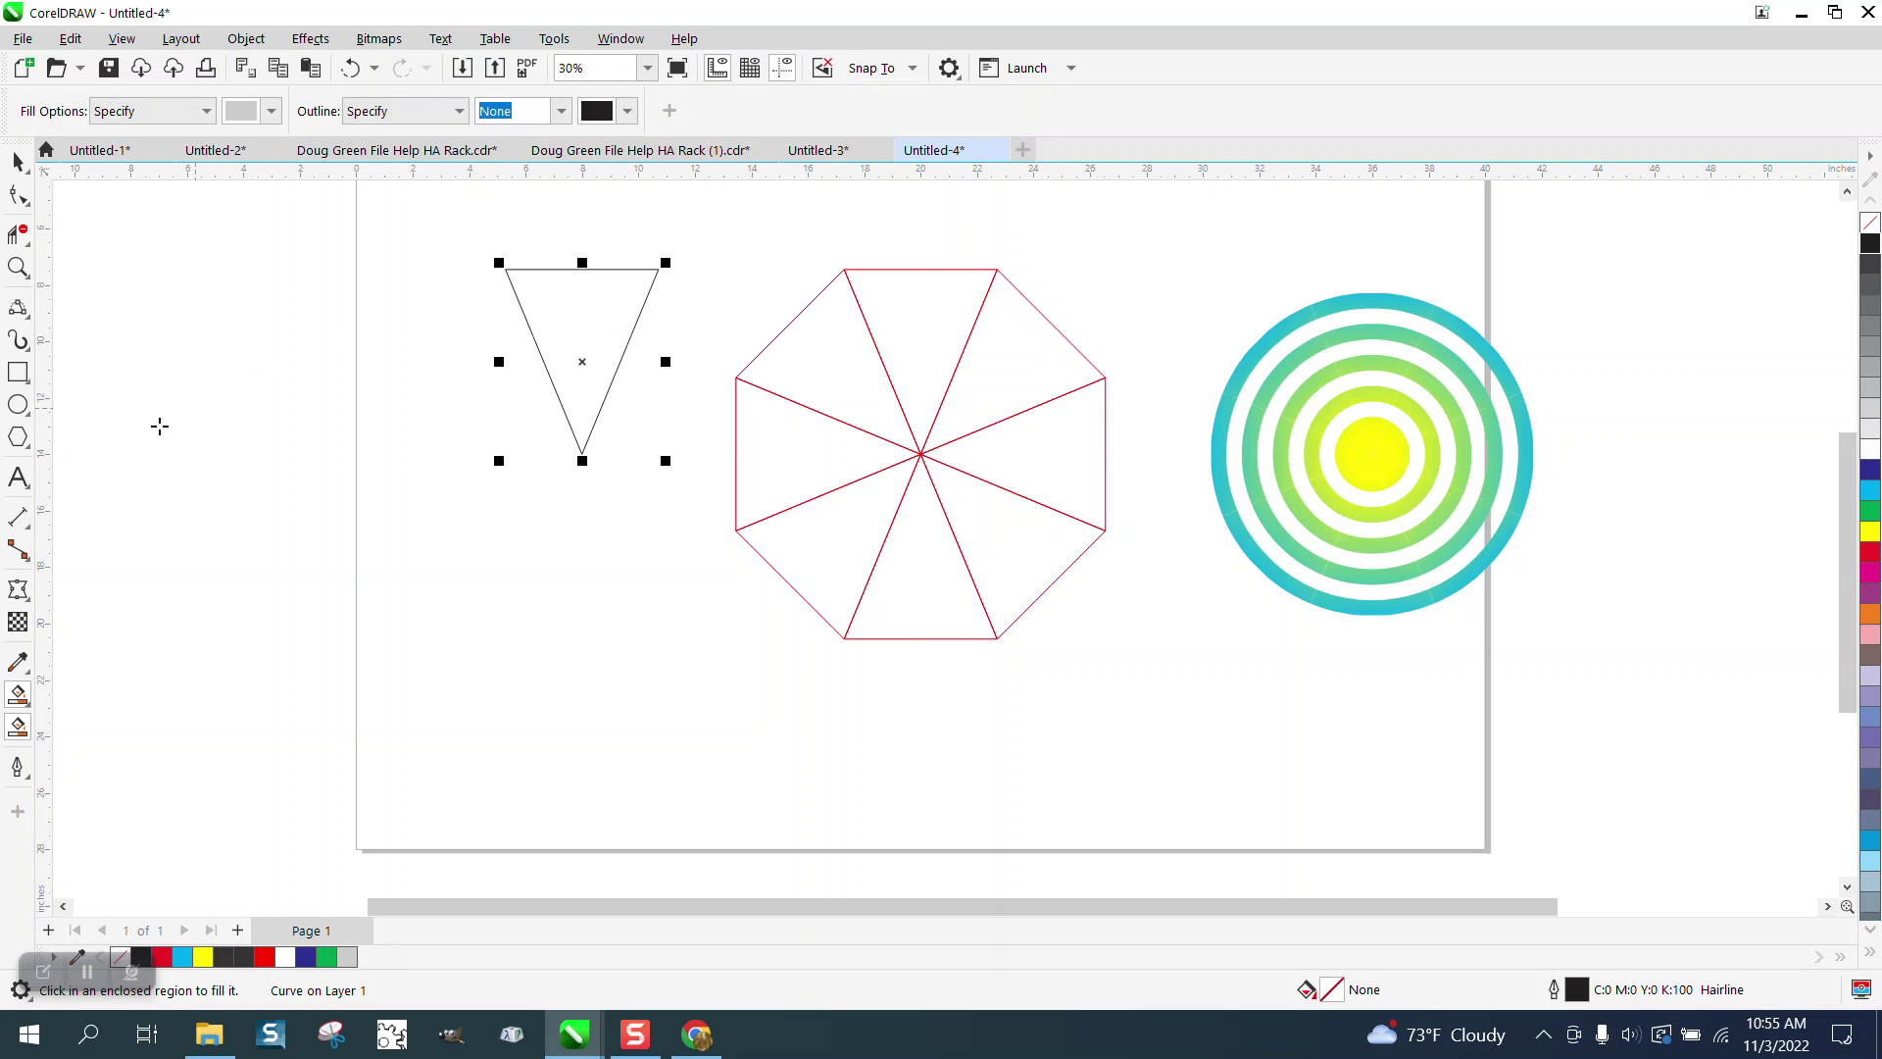
Draw an ellipse enclosing the triangle, discarding a first circle attempt
left_click(18, 403)
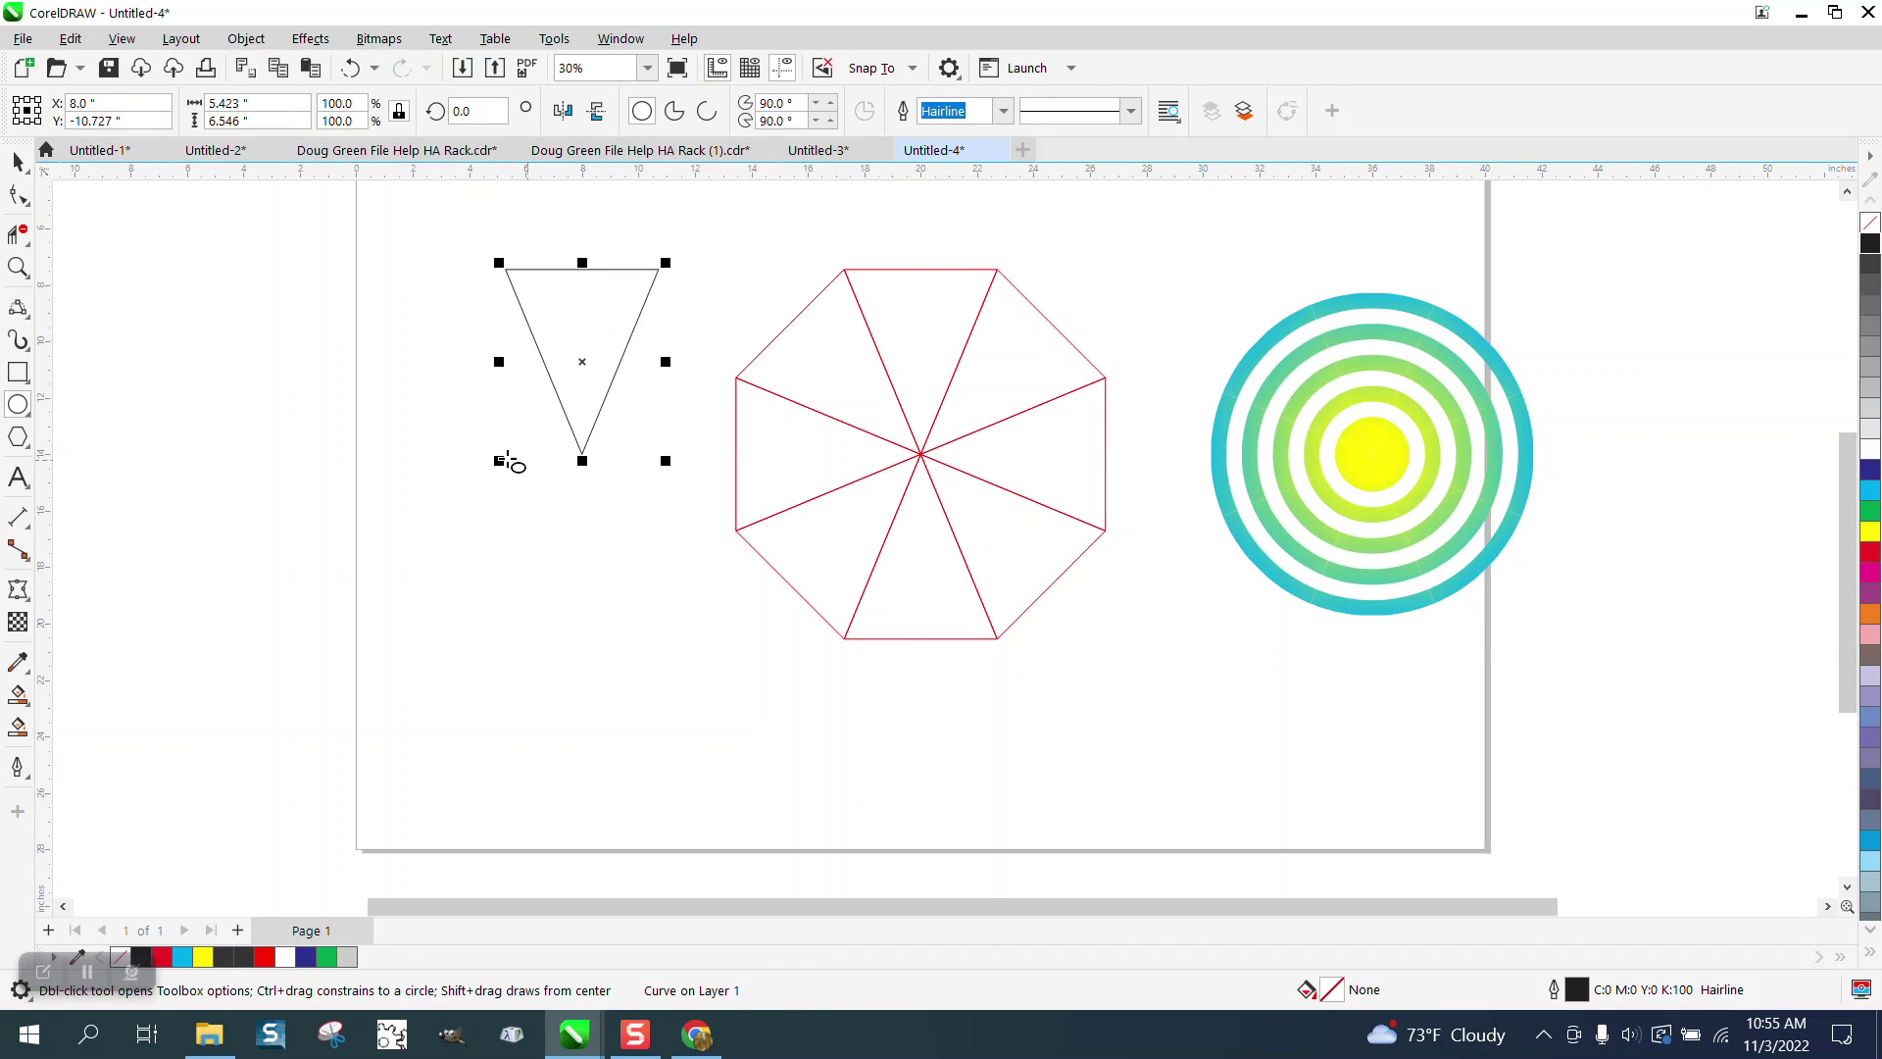
left_click_drag(476, 216, 764, 493)
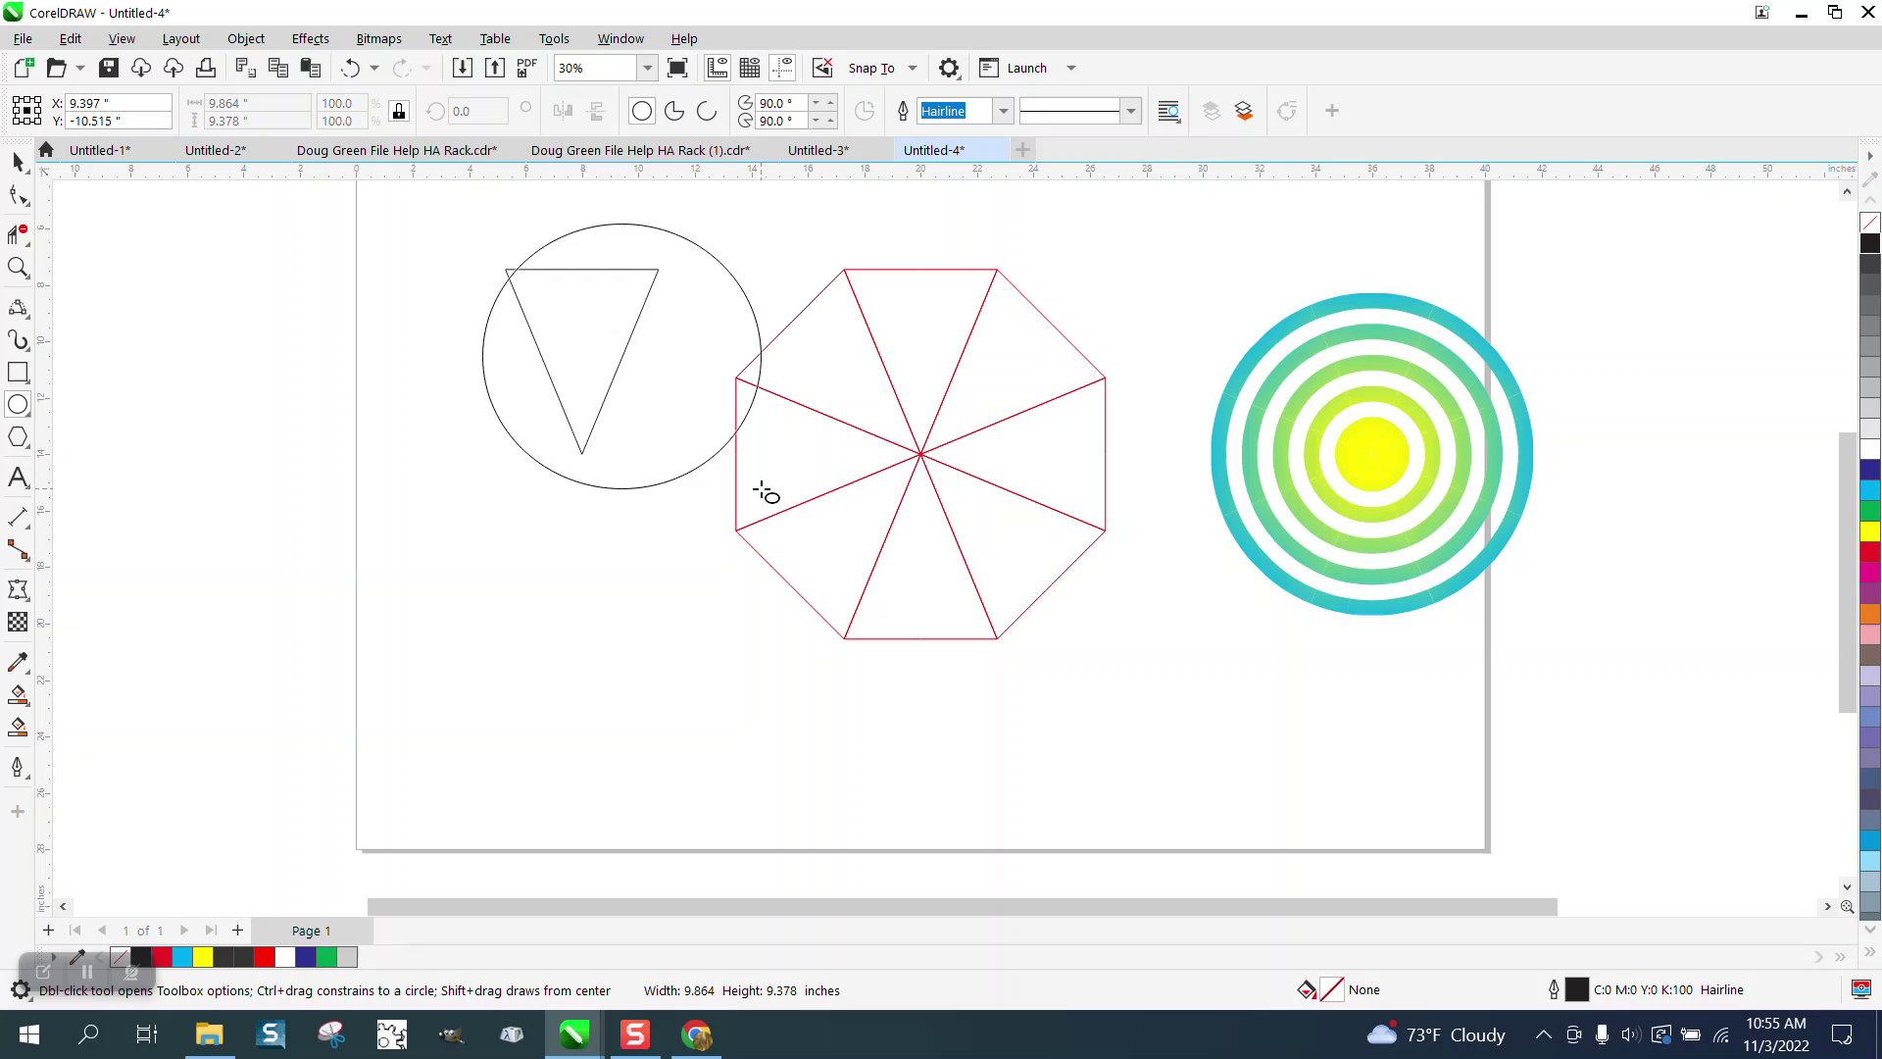
key("Delete")
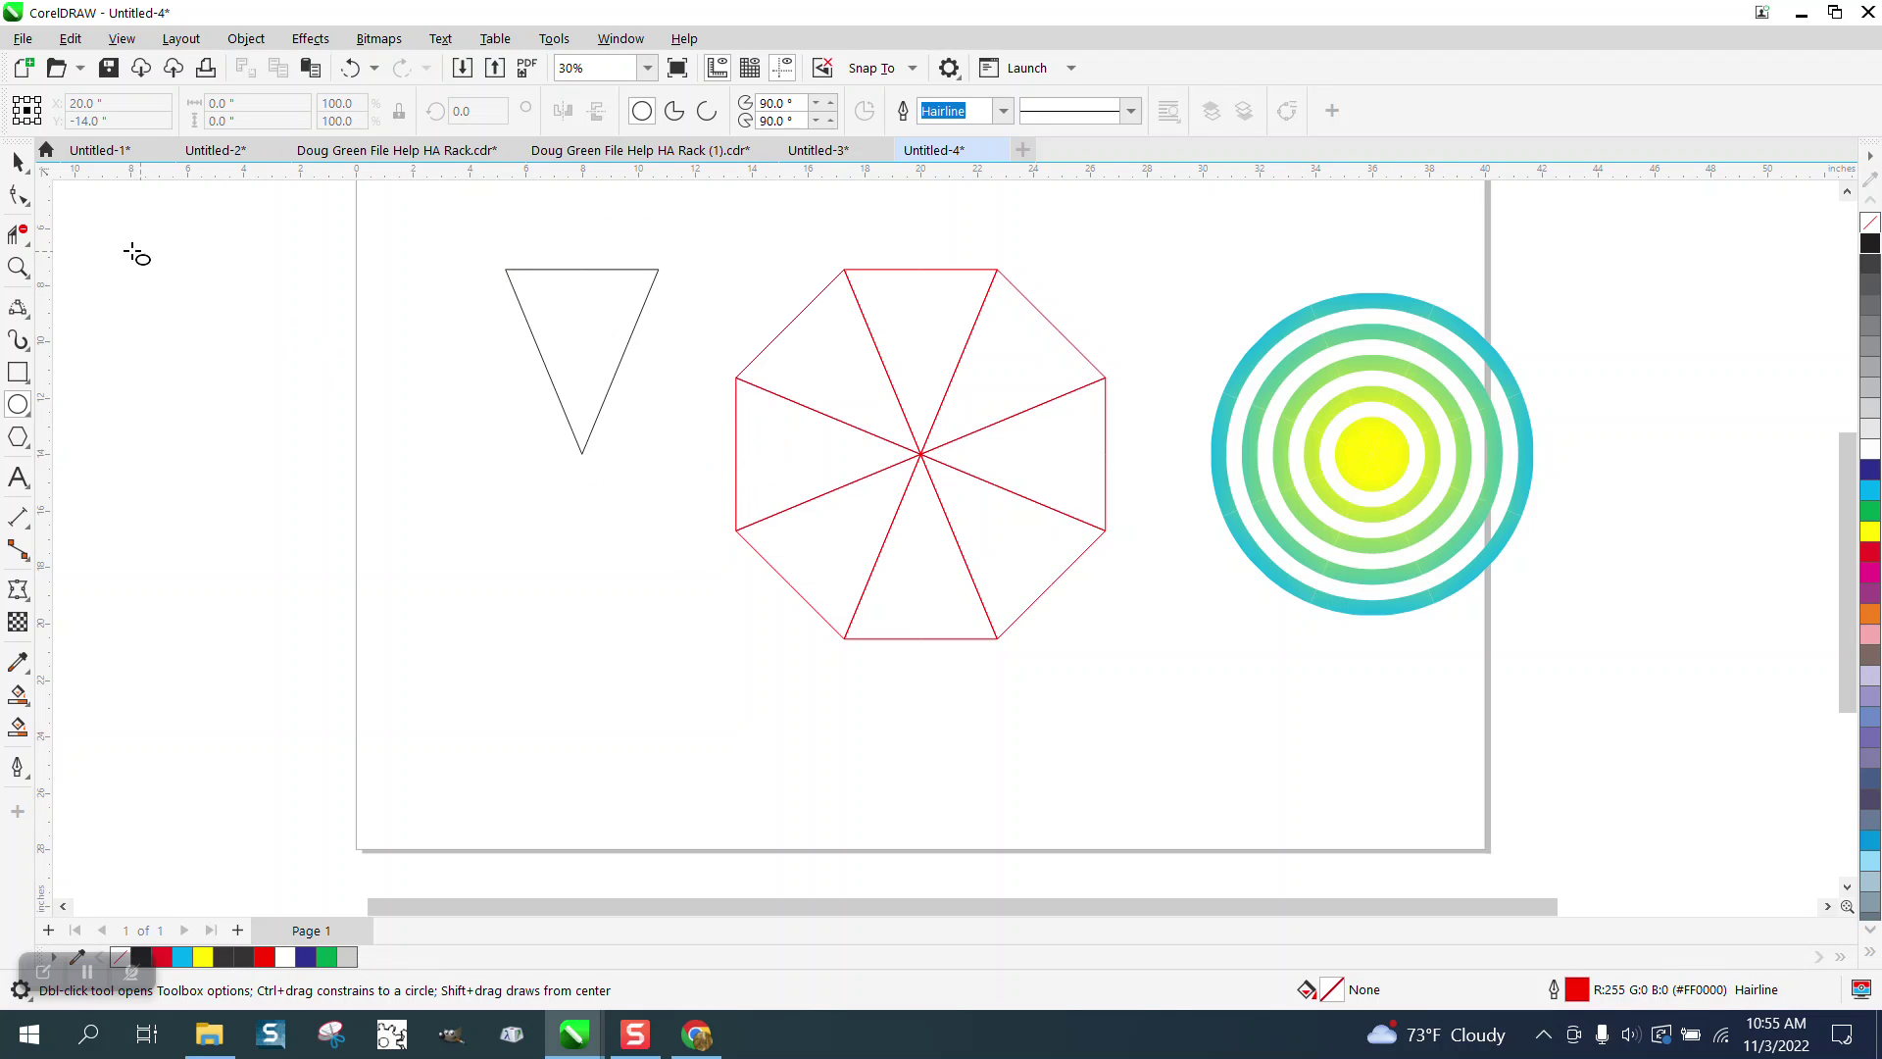
left_click_drag(447, 225, 694, 519)
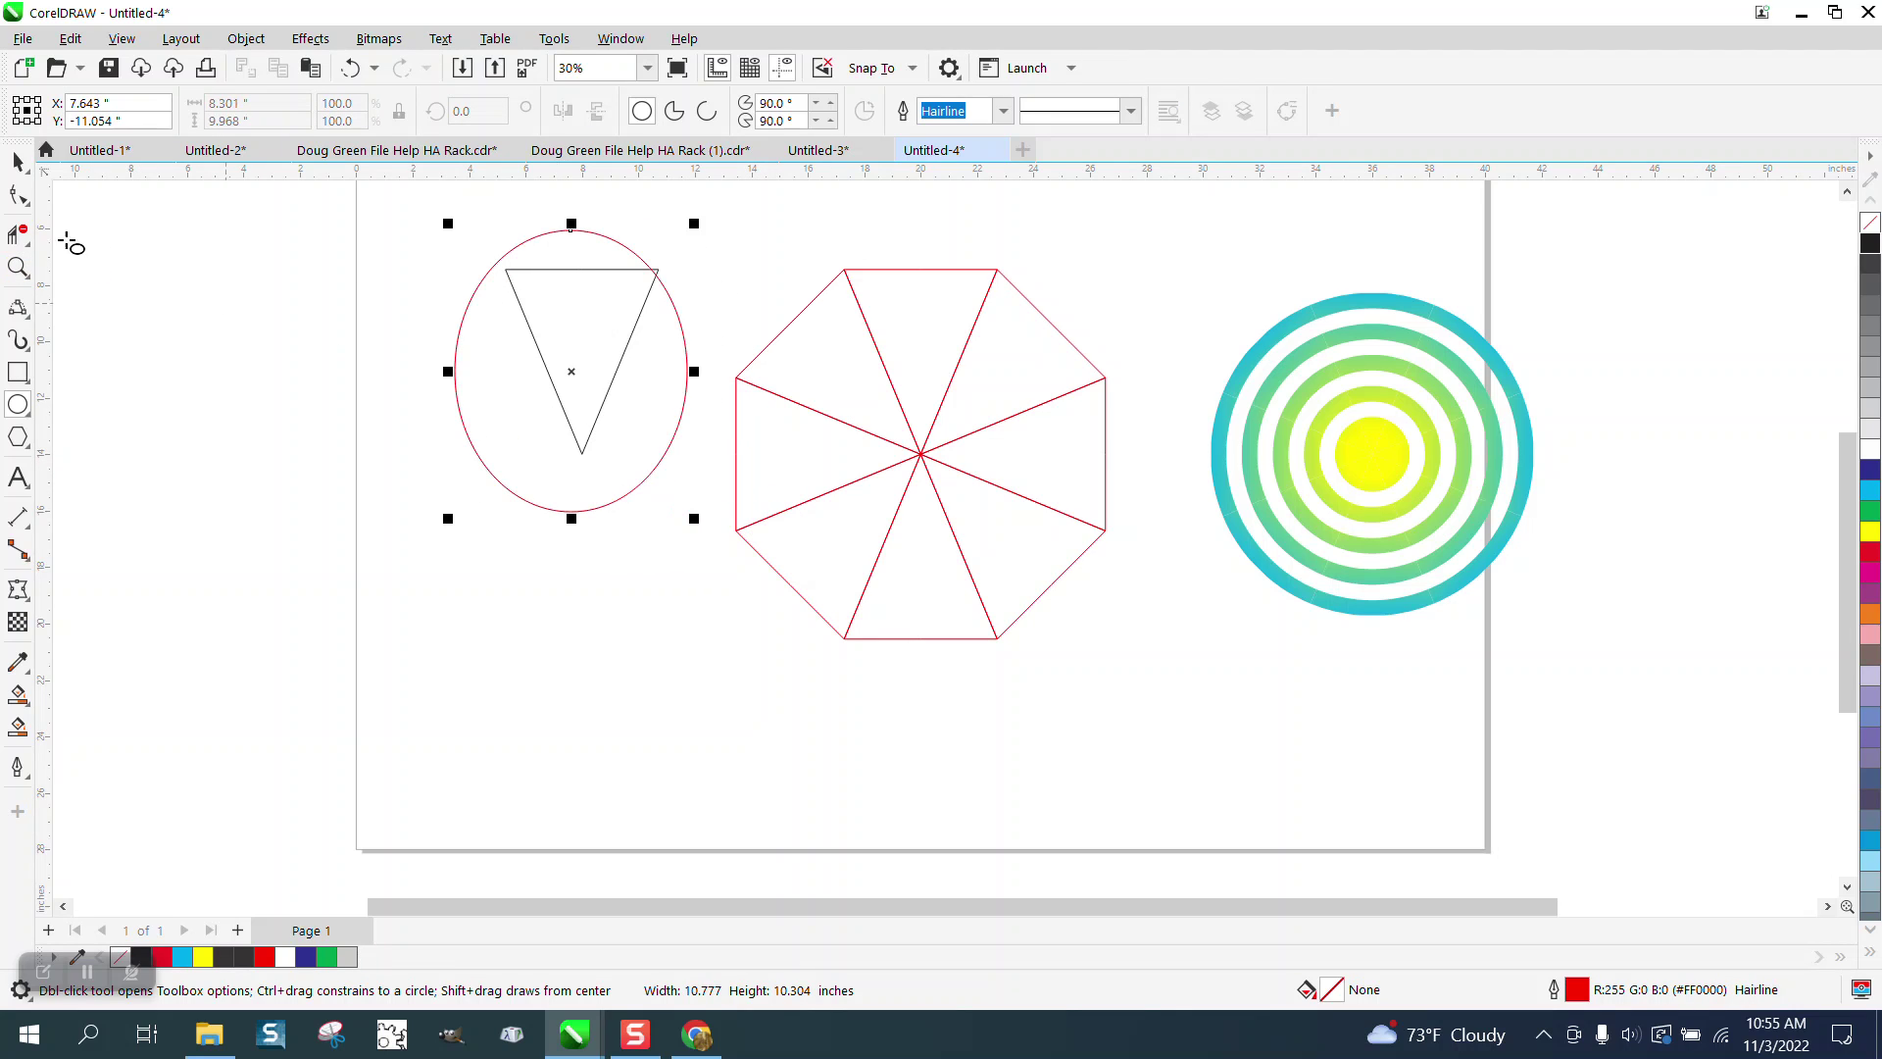
left_click(18, 161)
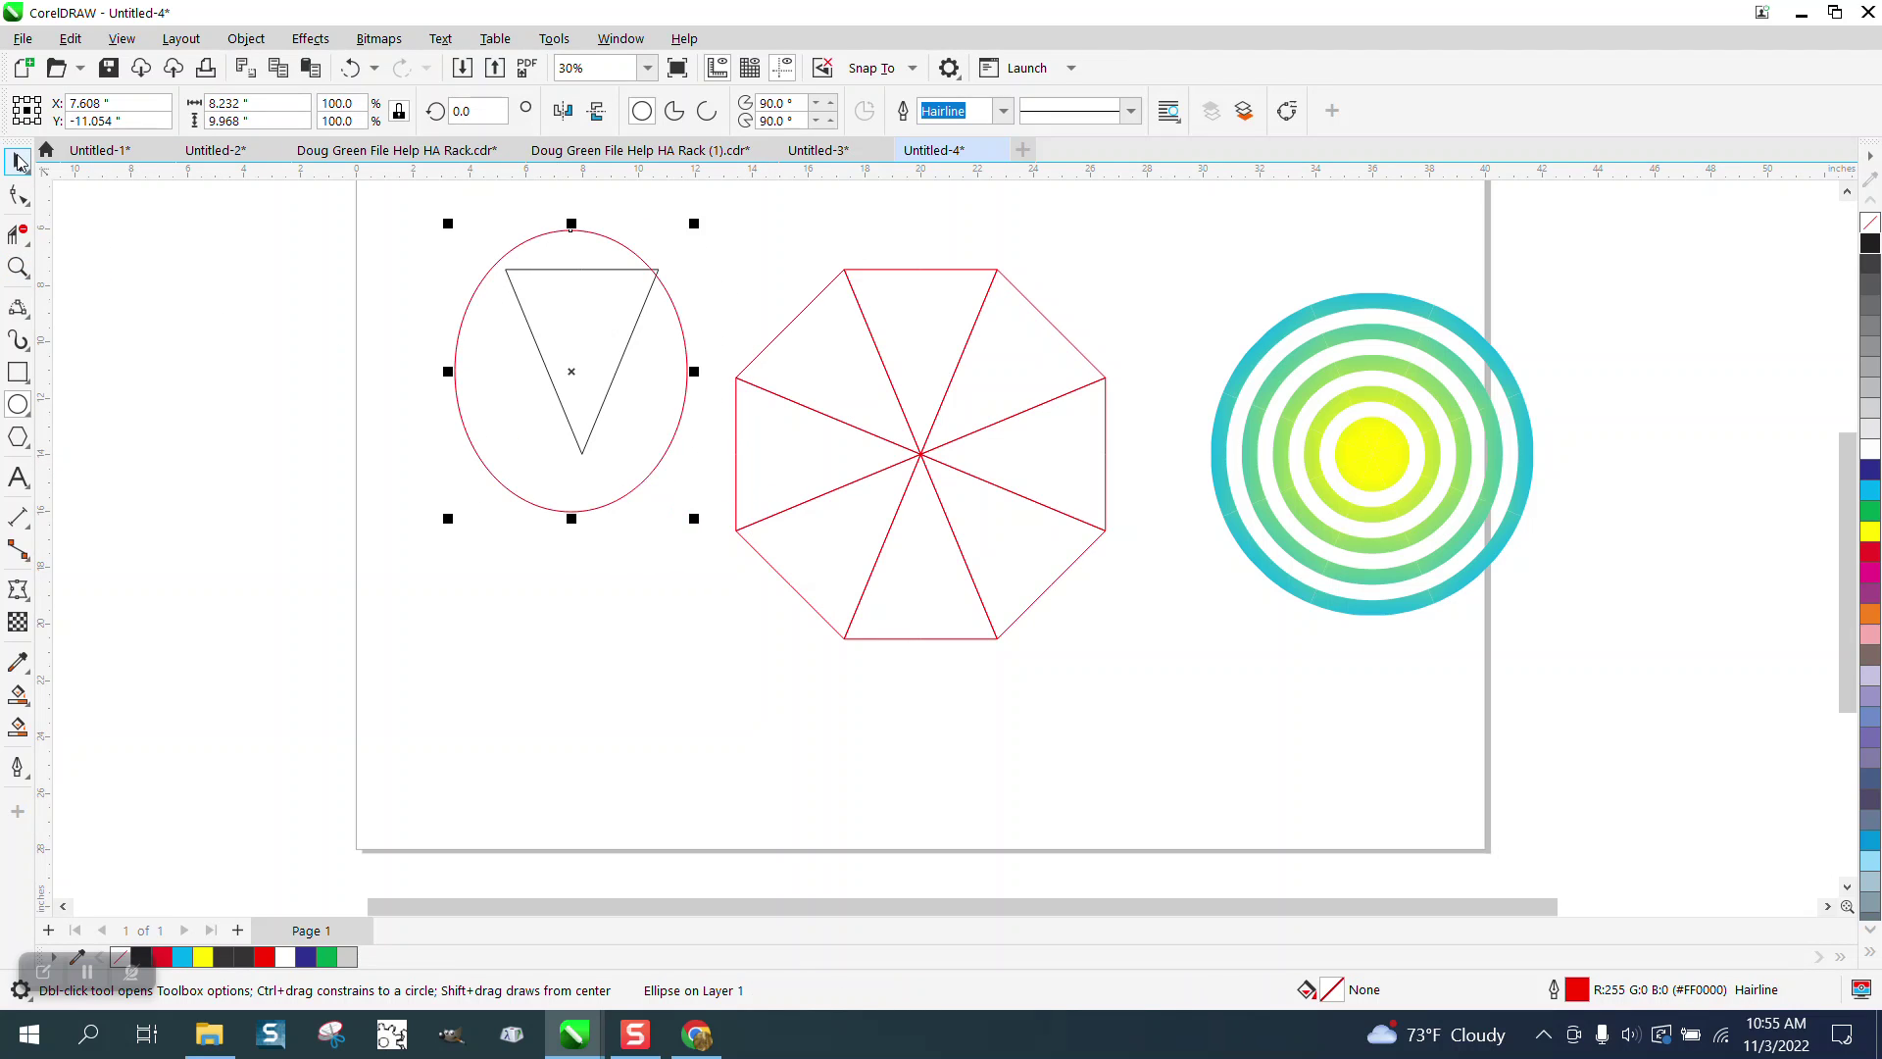
Zoom in on the triangle area and delete the red ellipse
left_click(18, 267)
left_click_drag(437, 227, 833, 579)
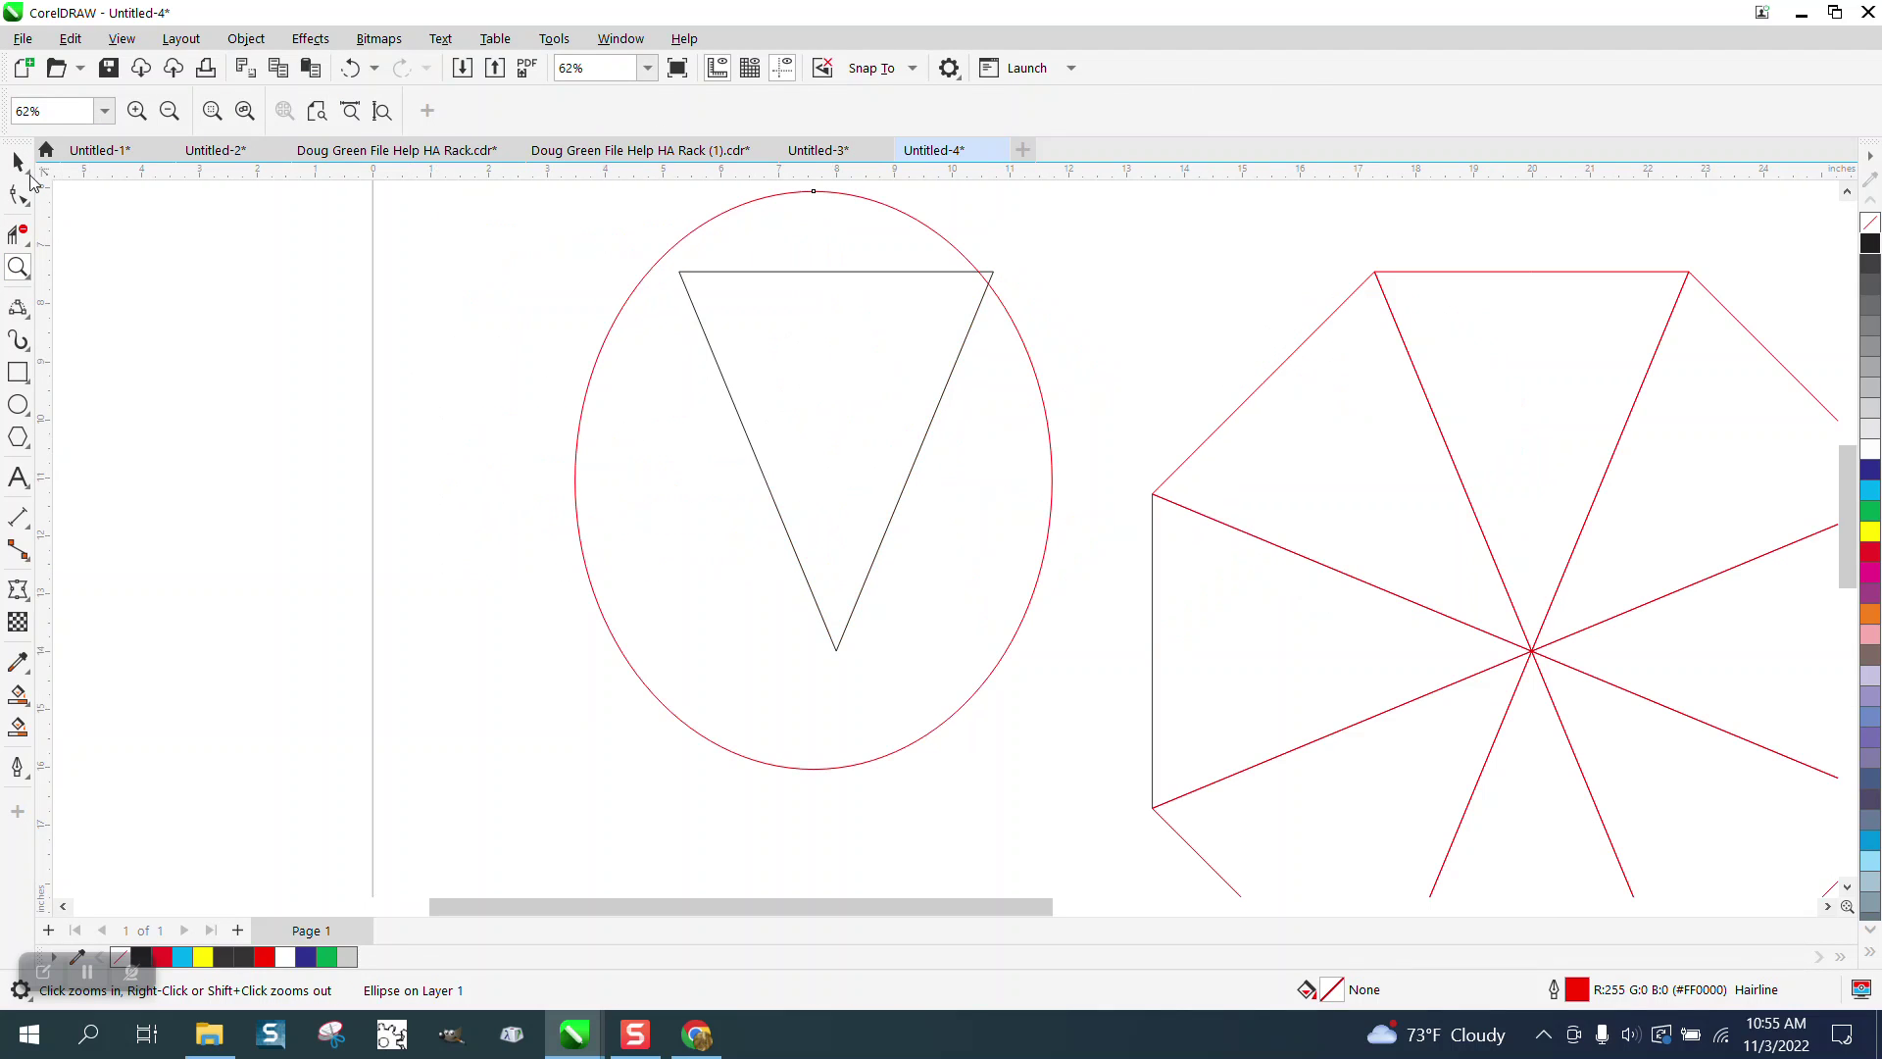
left_click(18, 161)
key("Delete")
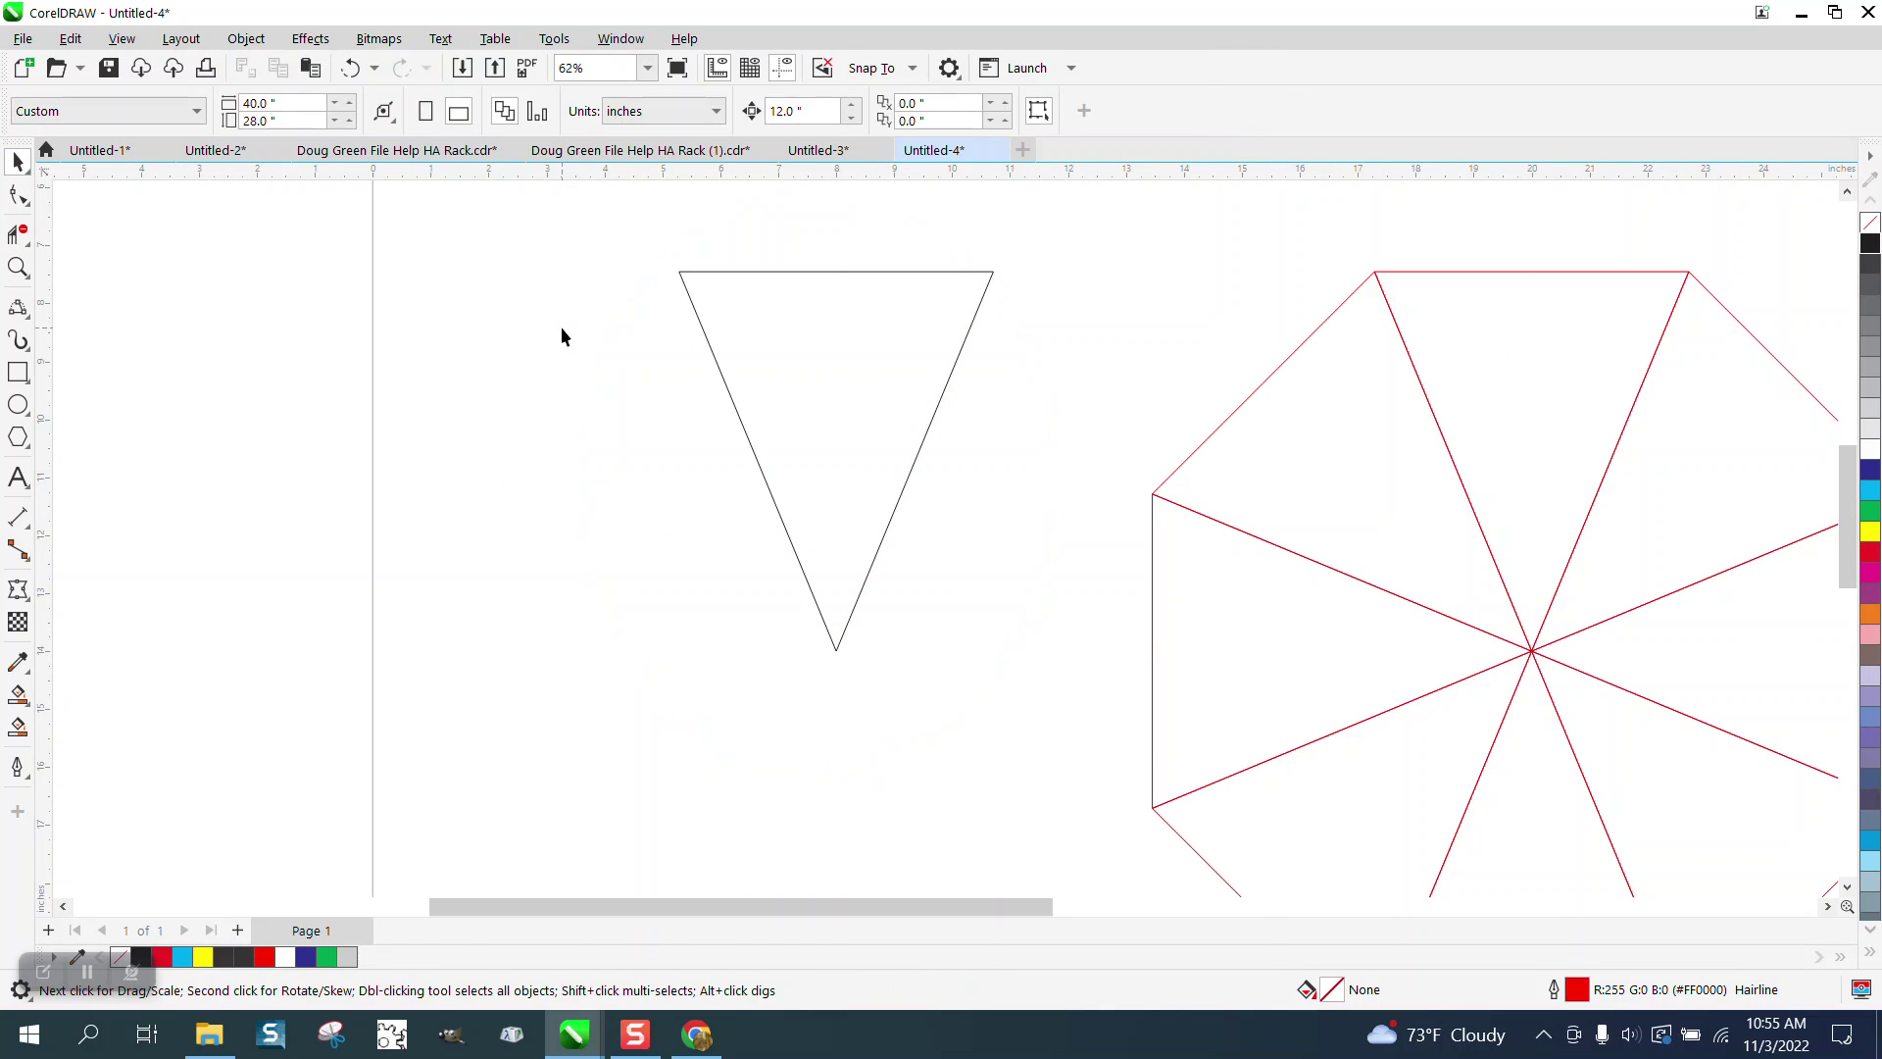
left_click(18, 403)
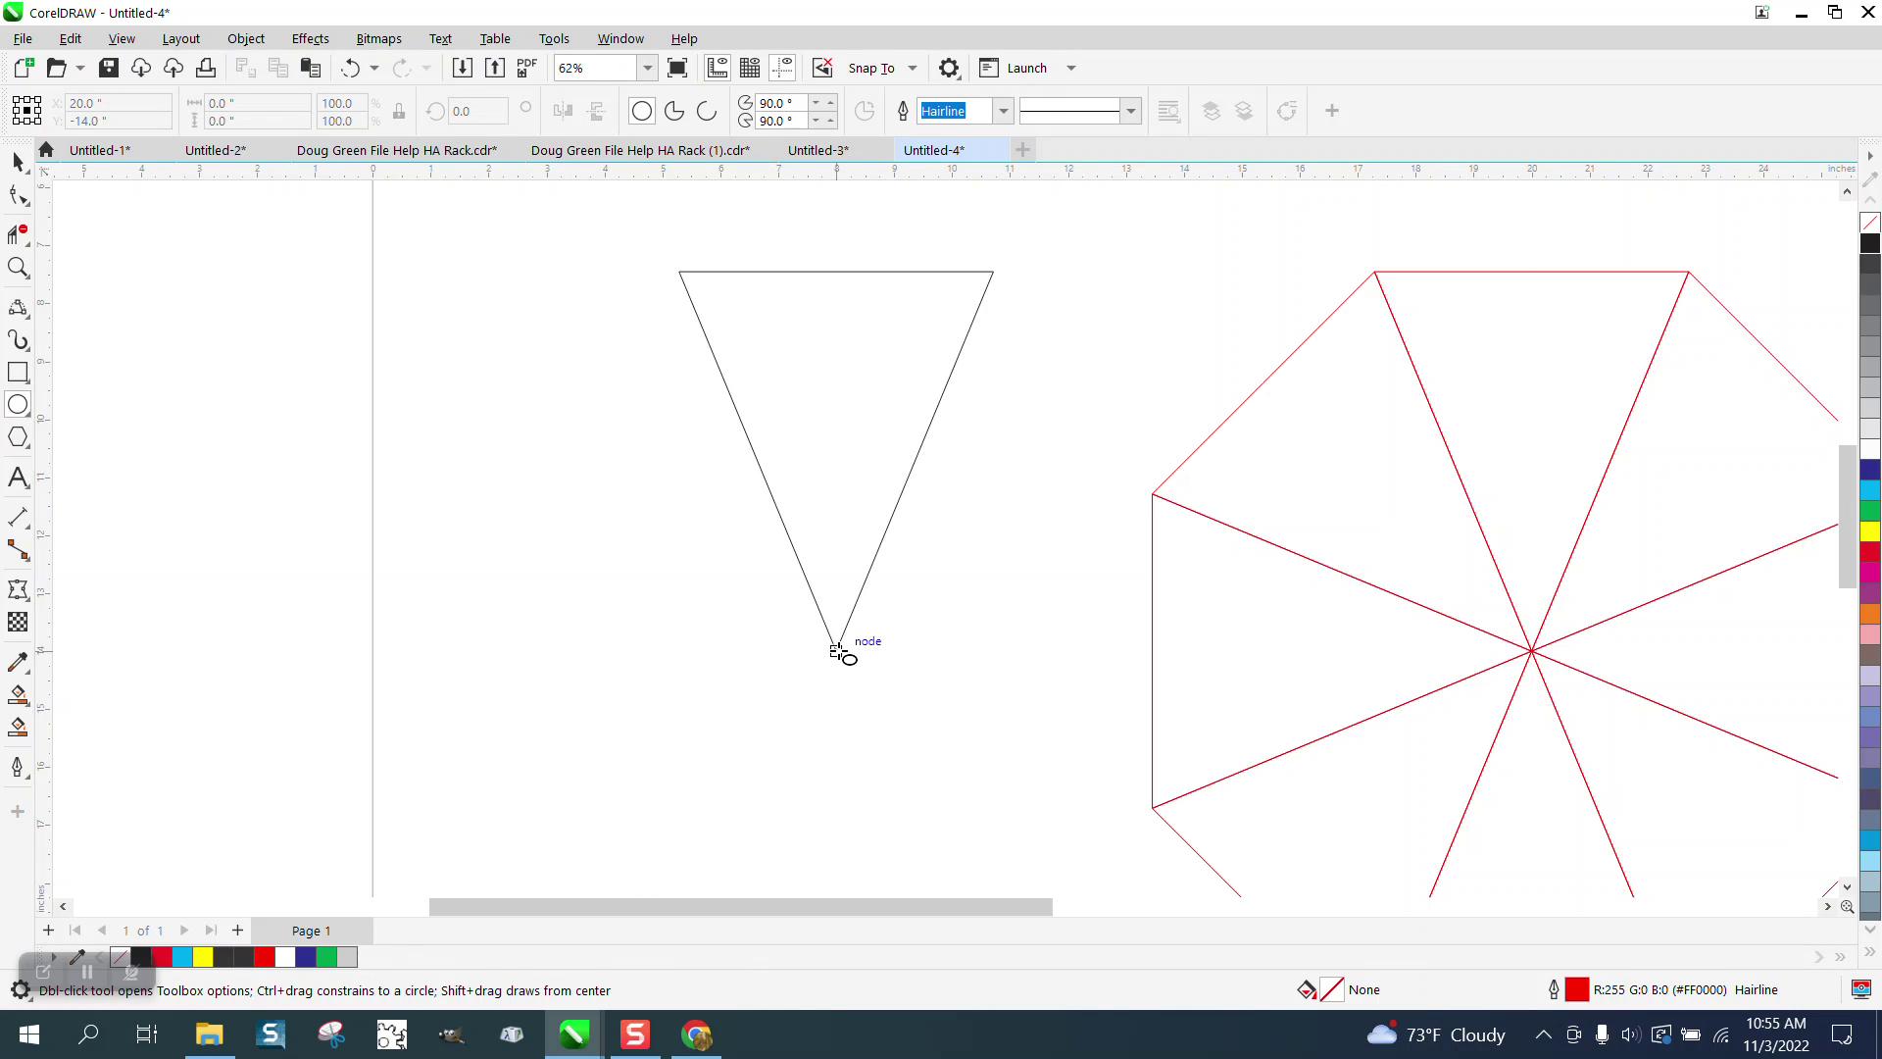
Draw a circle at the triangle's tip and repeat scaled copies into concentric circles
left_click_drag(835, 651, 809, 714)
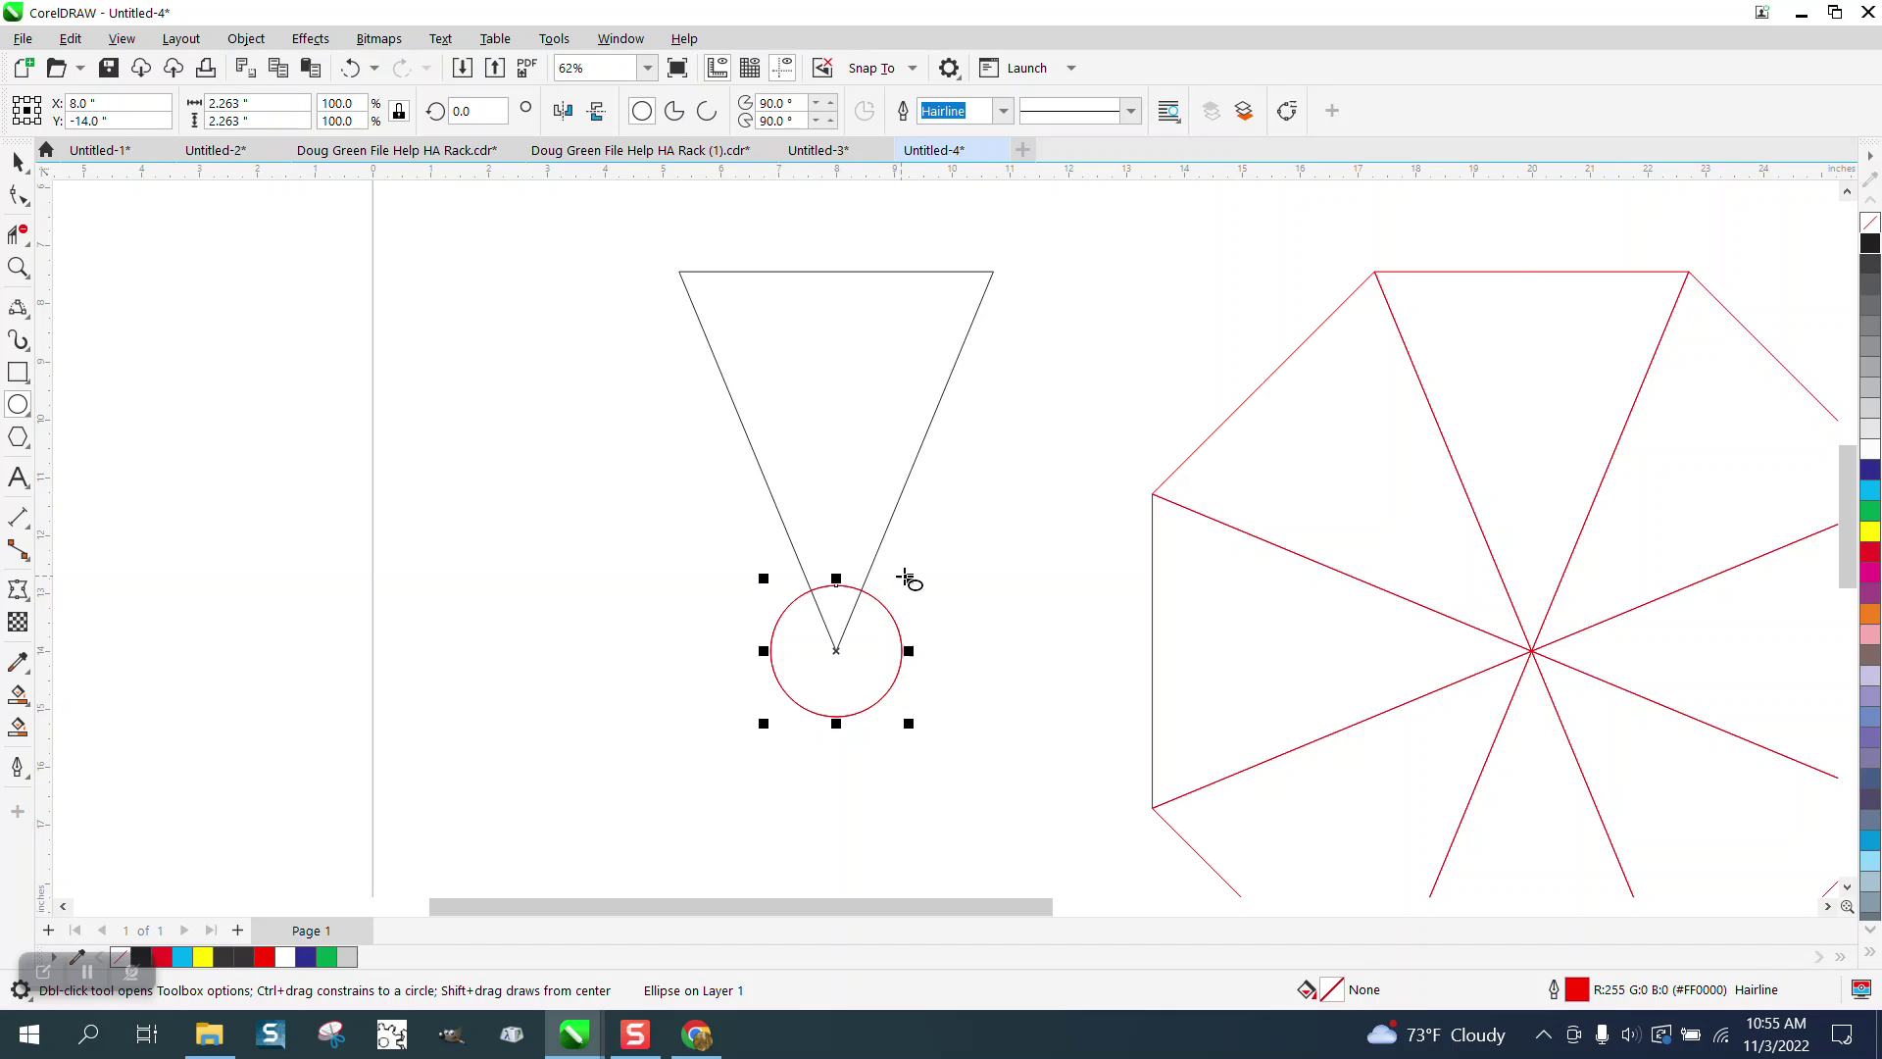
left_click_drag(910, 577, 935, 552)
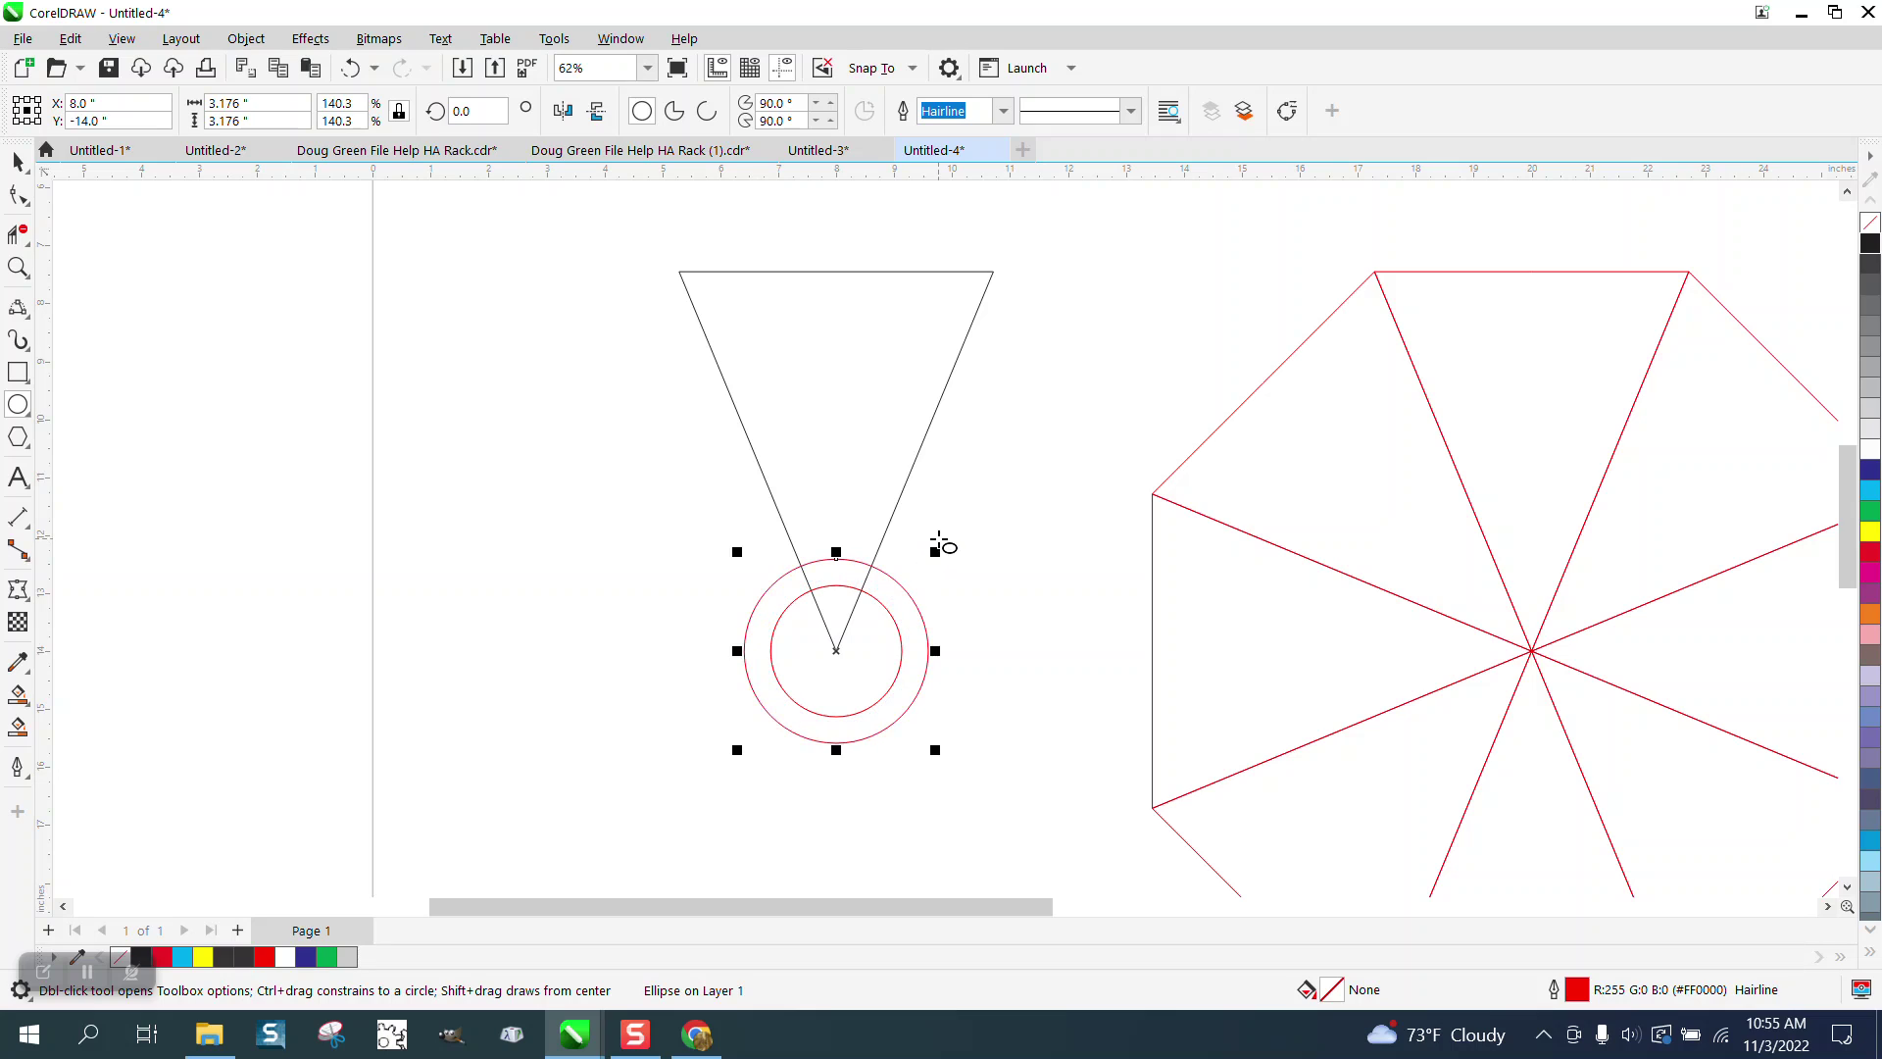
key("ctrl+r")
key("ctrl+r")
key("ctrl+r")
key("ctrl+r")
key("ctrl+r")
key("ctrl+r")
key("ctrl+r")
key("ctrl+r")
key("ctrl+r")
key("ctrl+r")
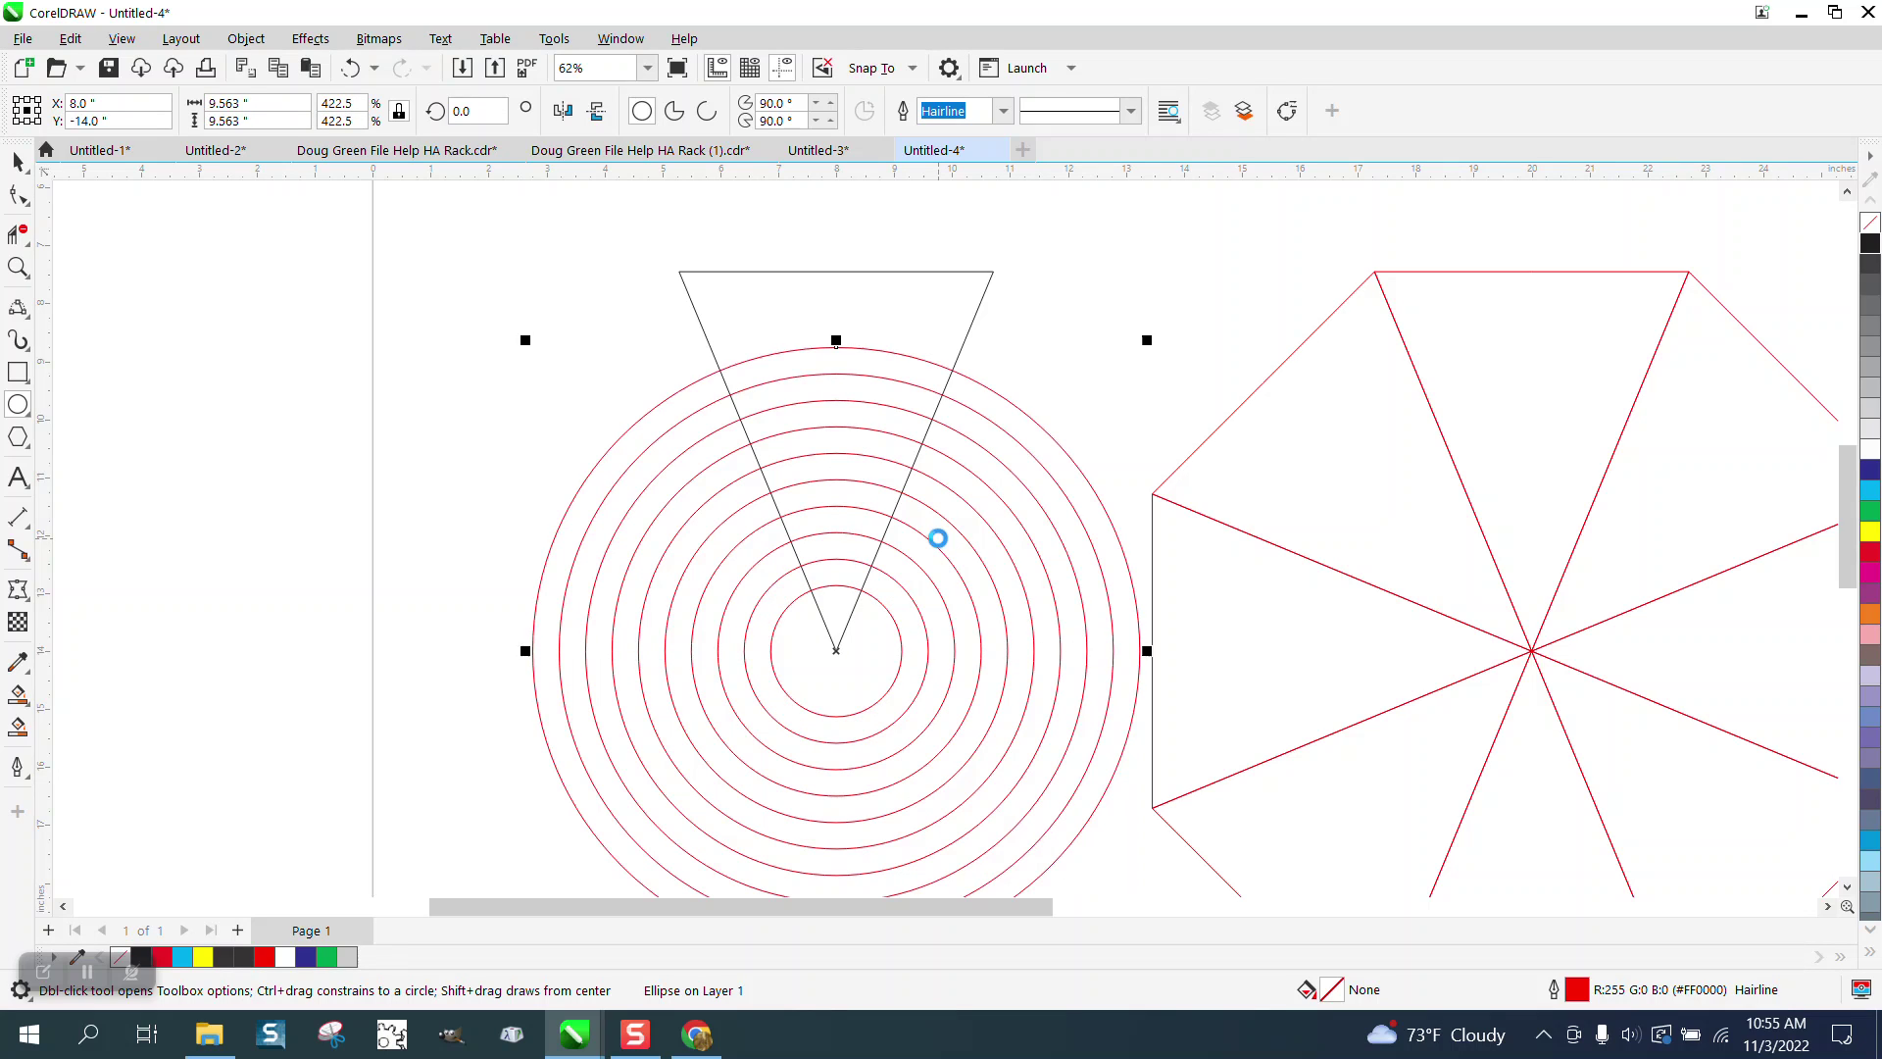
key("ctrl+r")
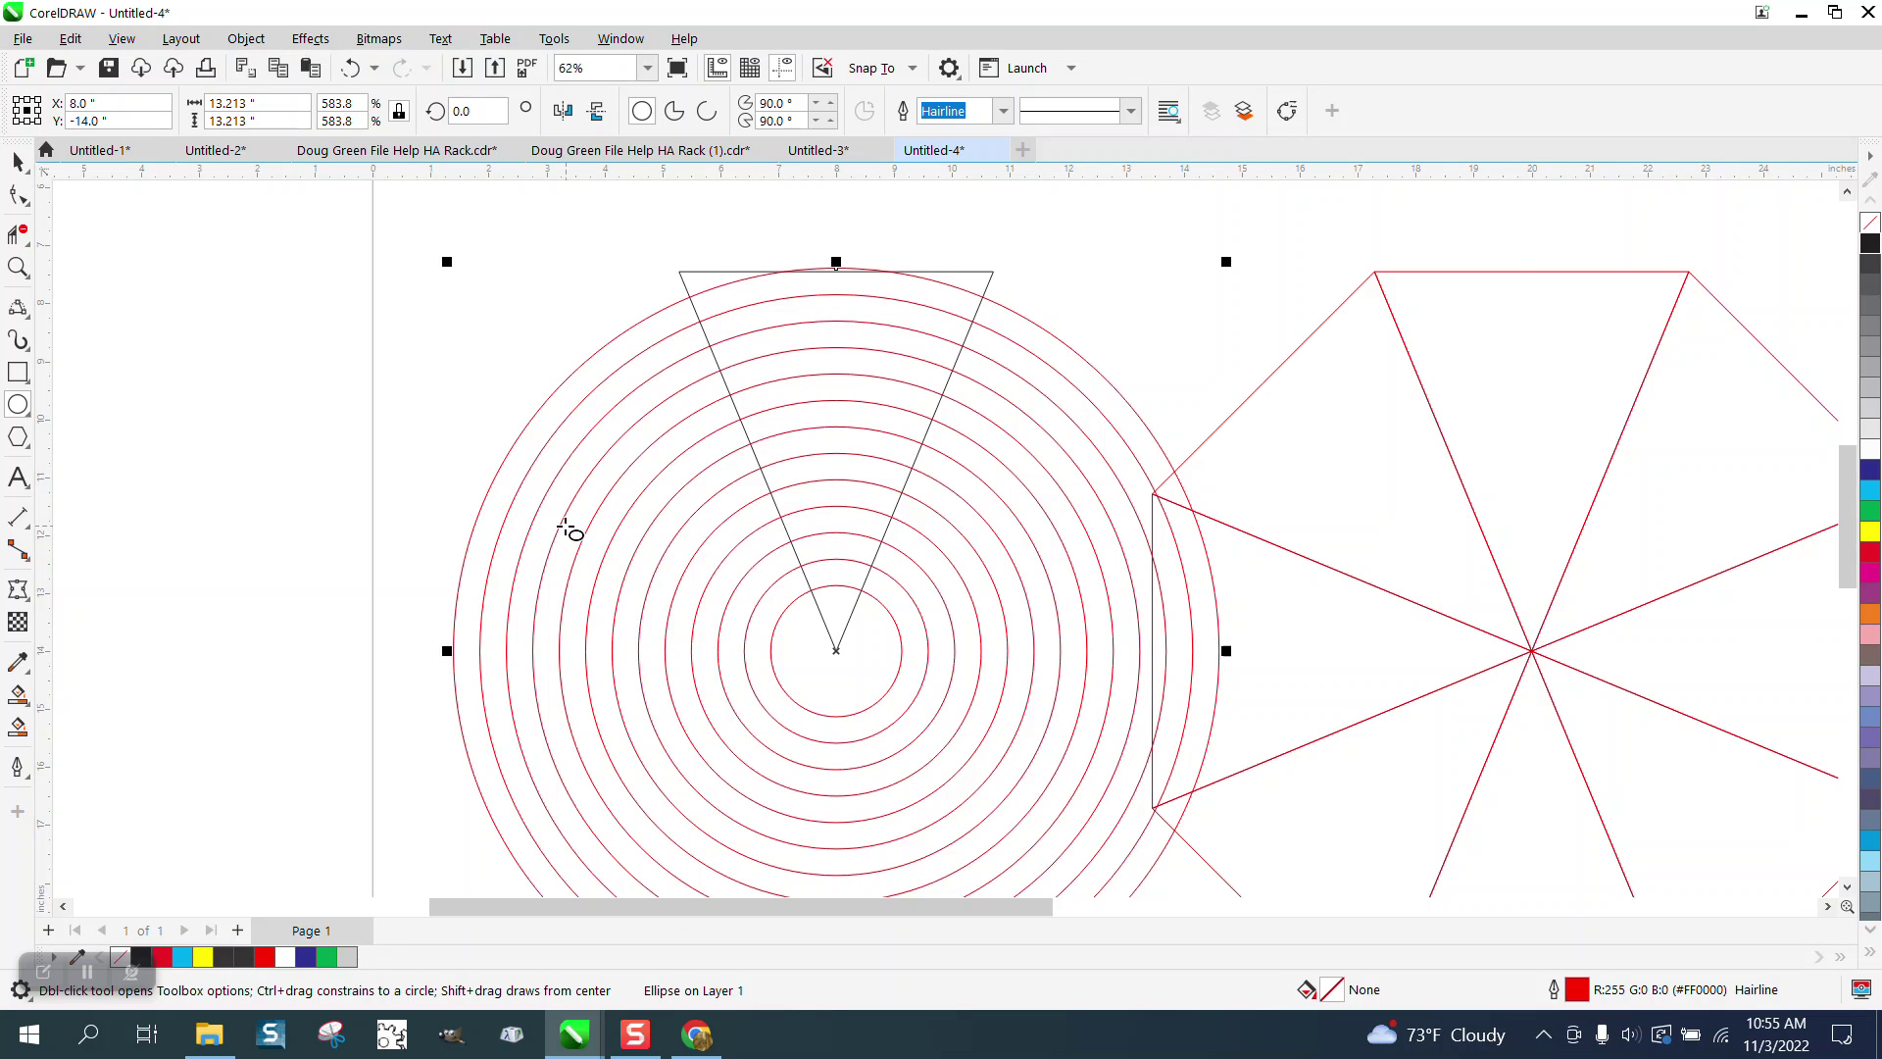
Move the triangle and circles 12" left, then delete the leftover outer circle
scroll(317, 333, "down", 1)
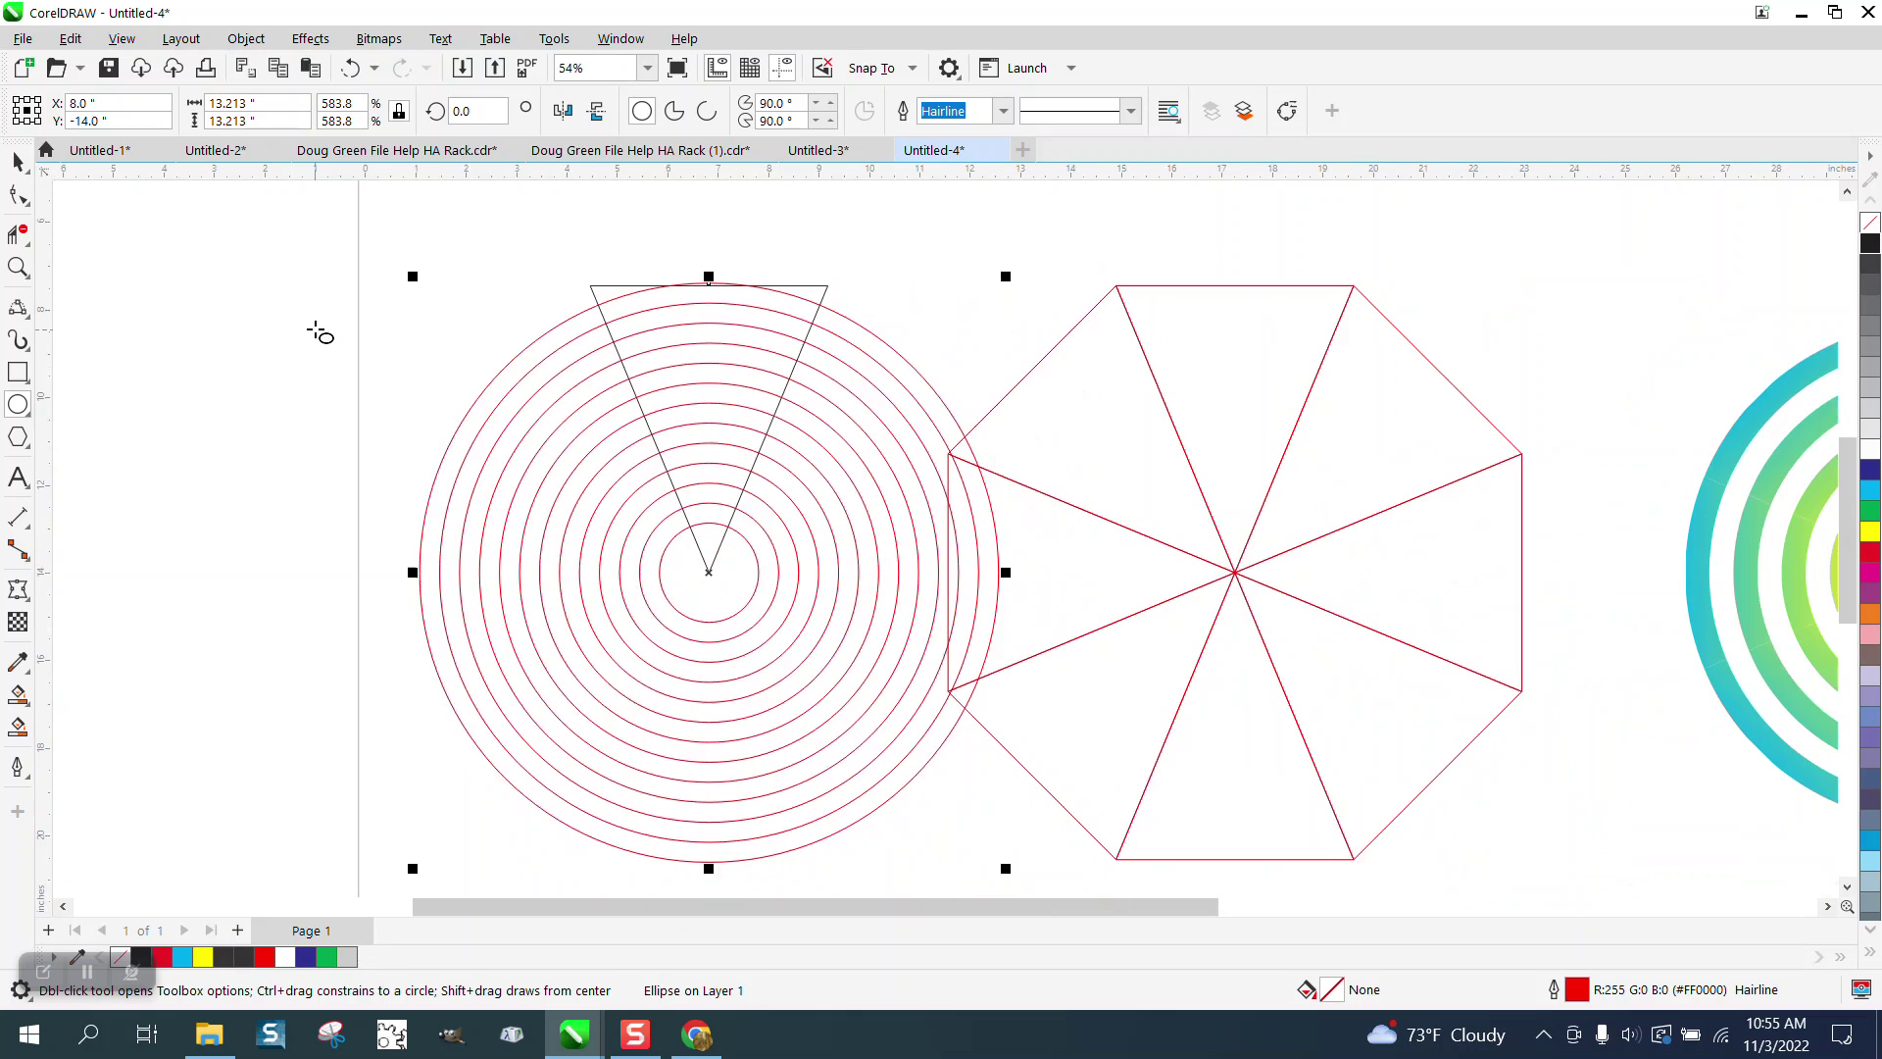
left_click(18, 161)
scroll(550, 393, "down", 1)
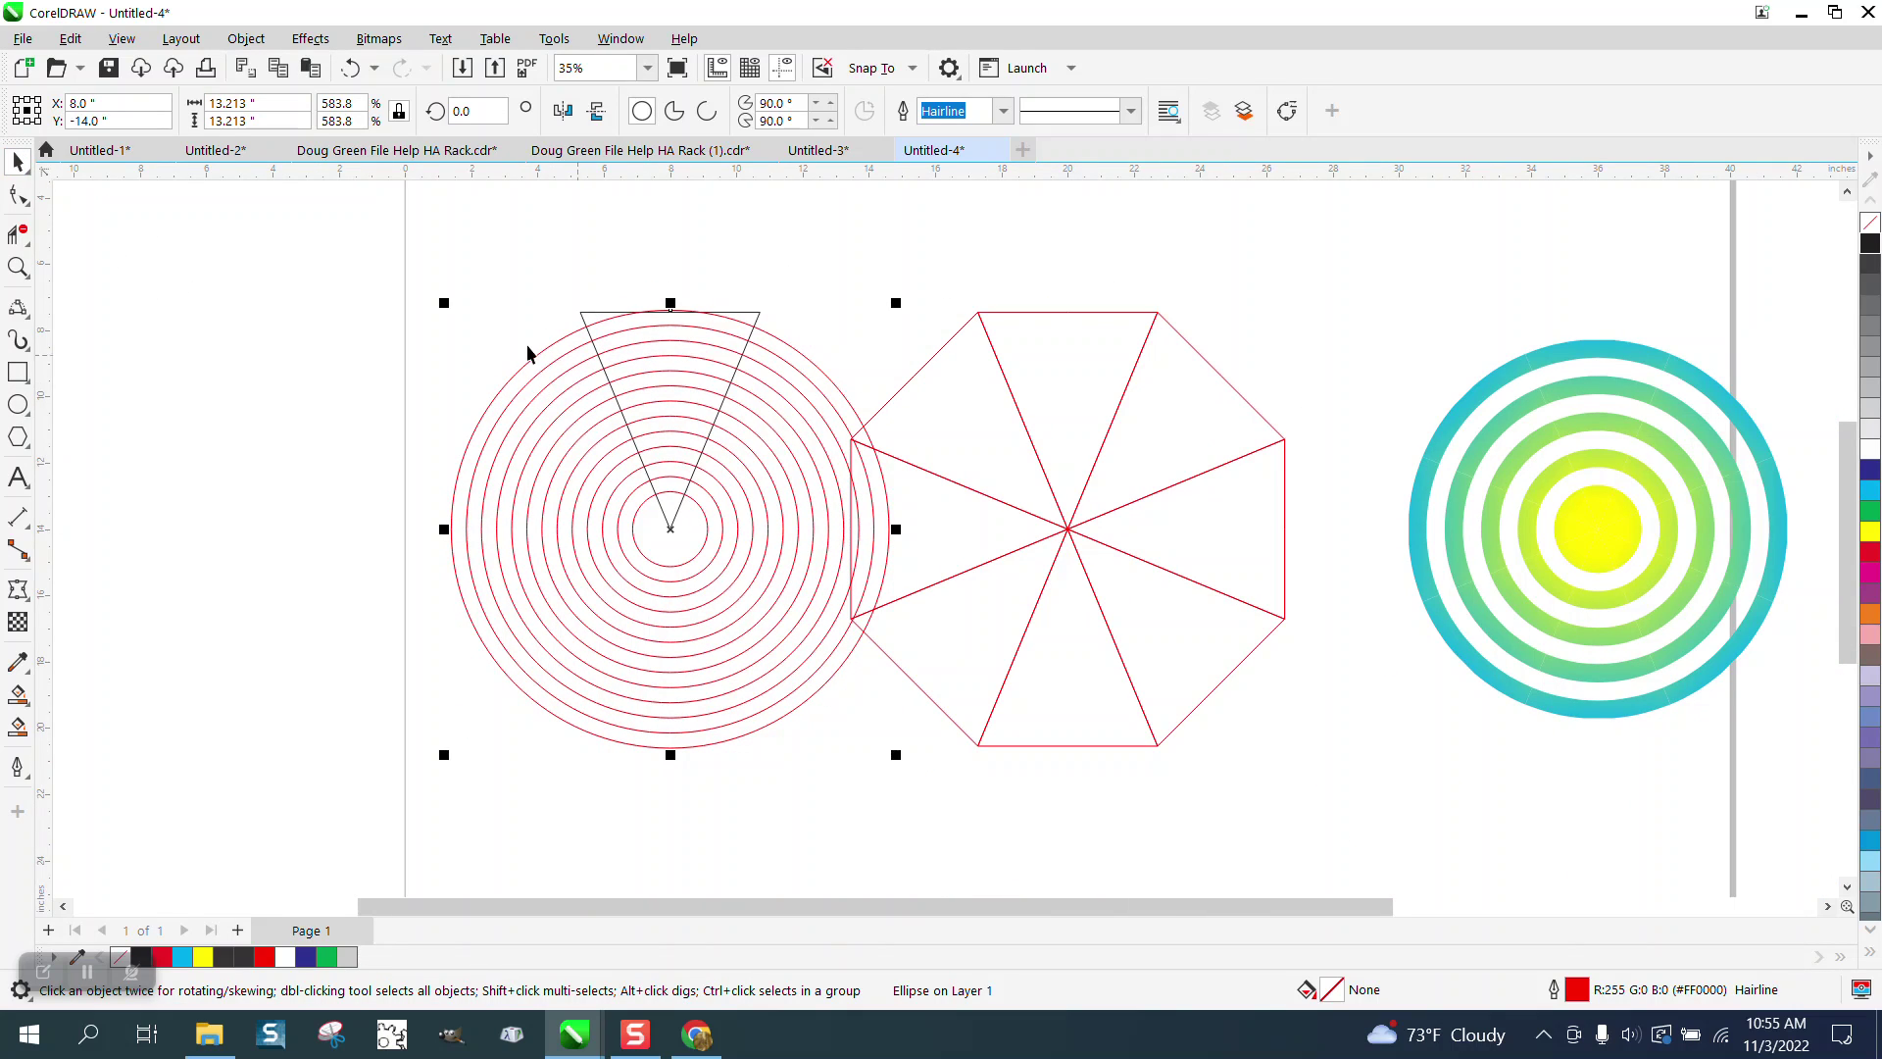
left_click_drag(411, 246, 918, 746)
key("Left")
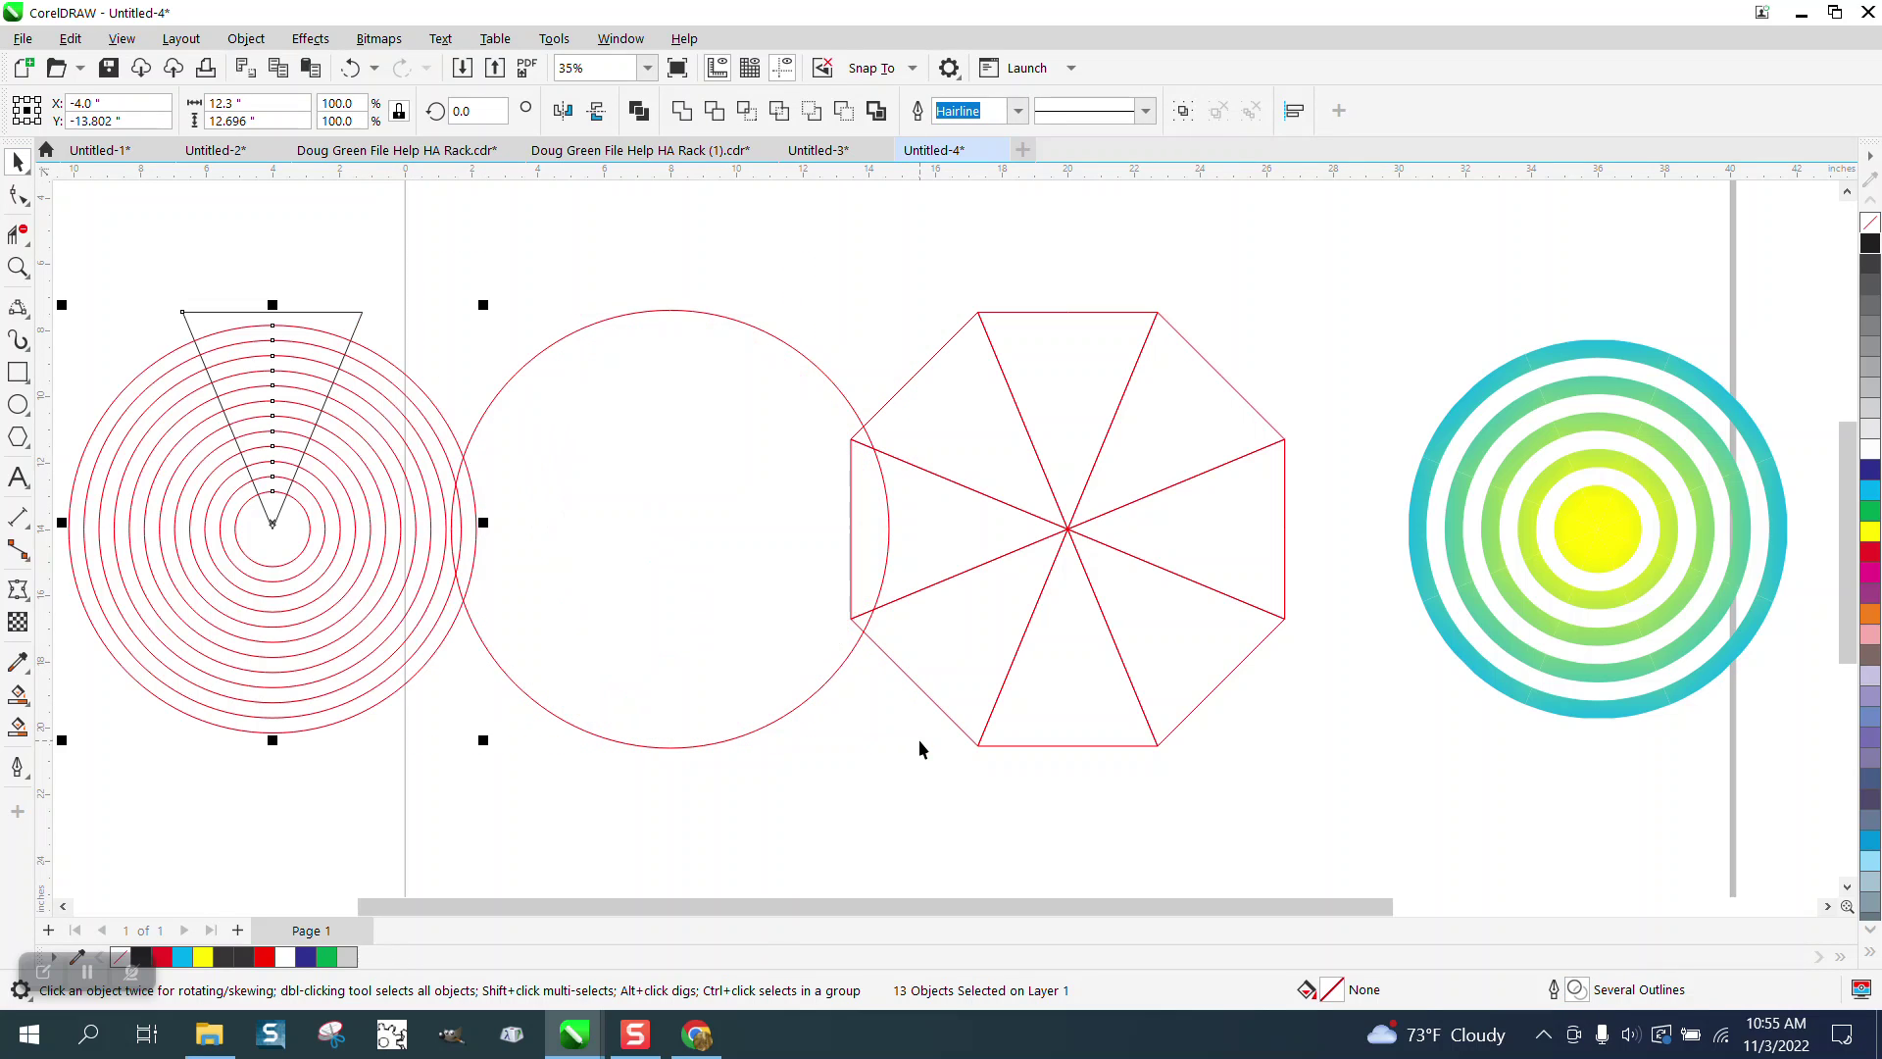
left_click(809, 696)
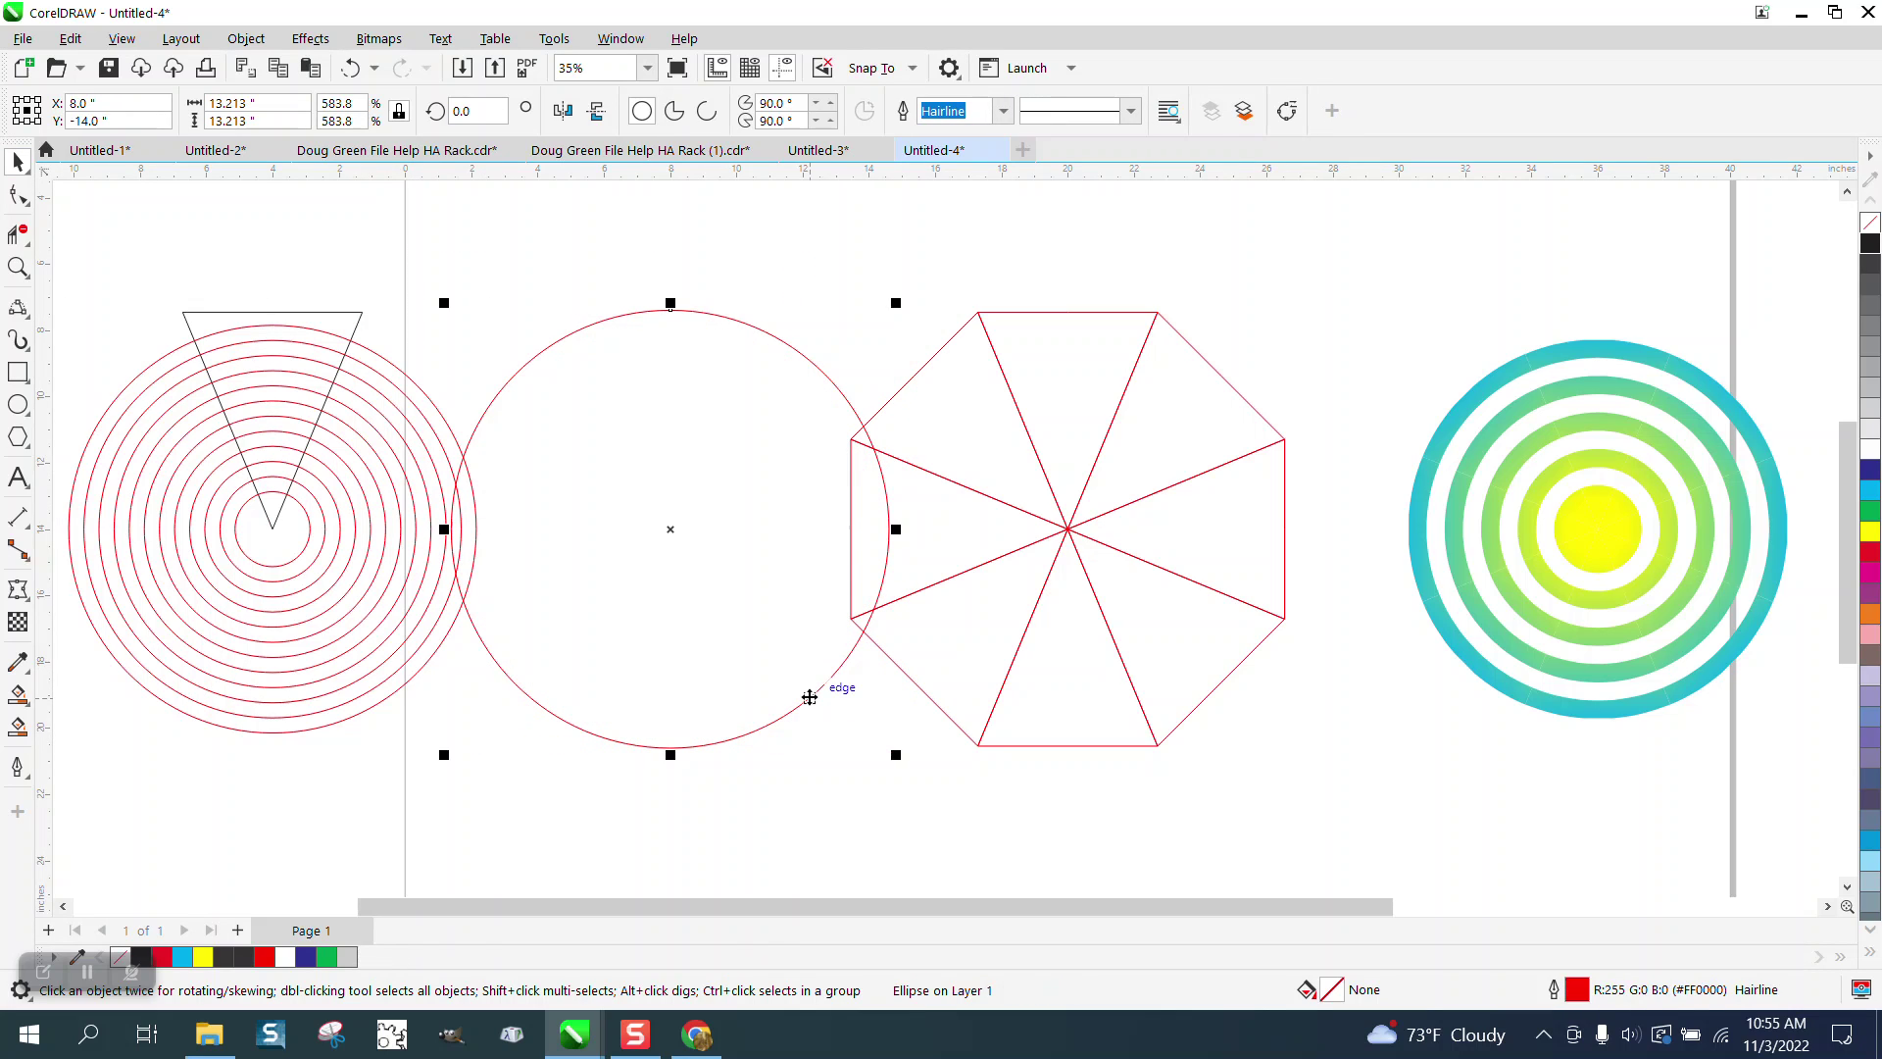
key("Delete")
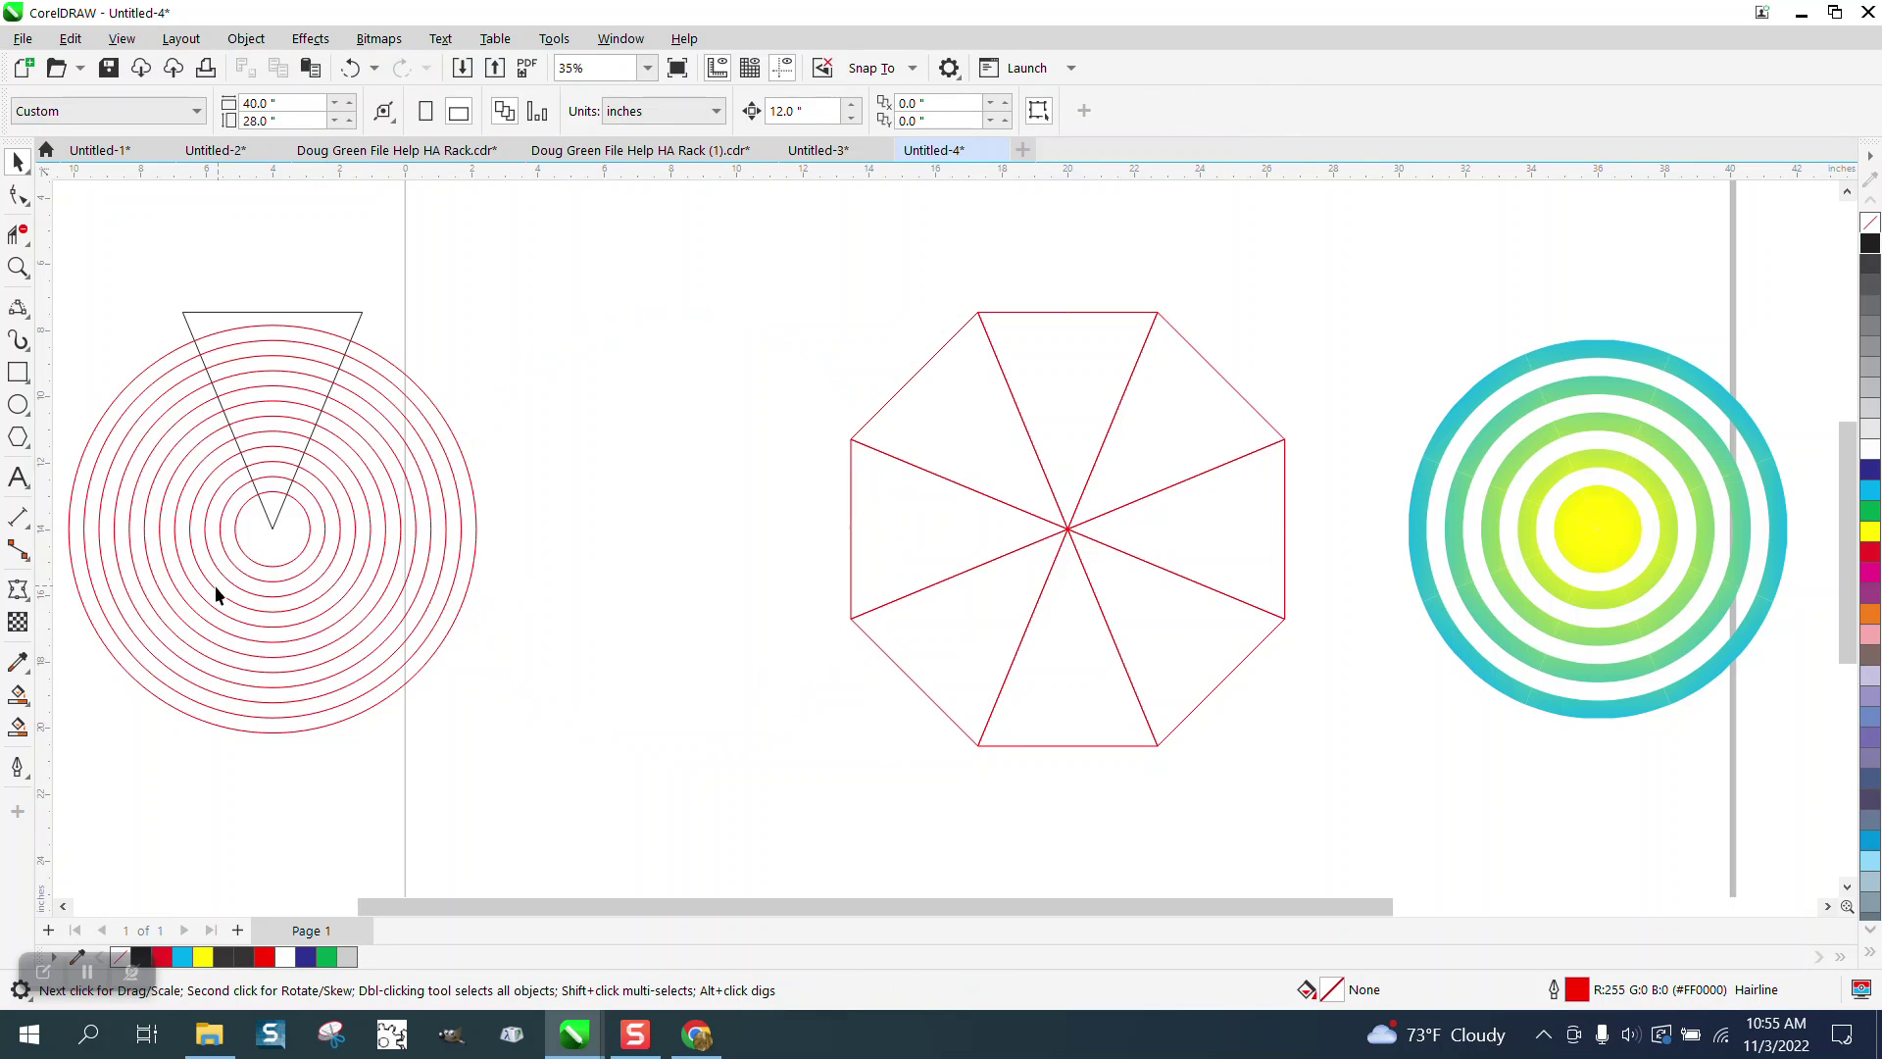
Smart Fill alternating bands in the triangle light grey #CCCCCC, from tip to top region
left_click(18, 726)
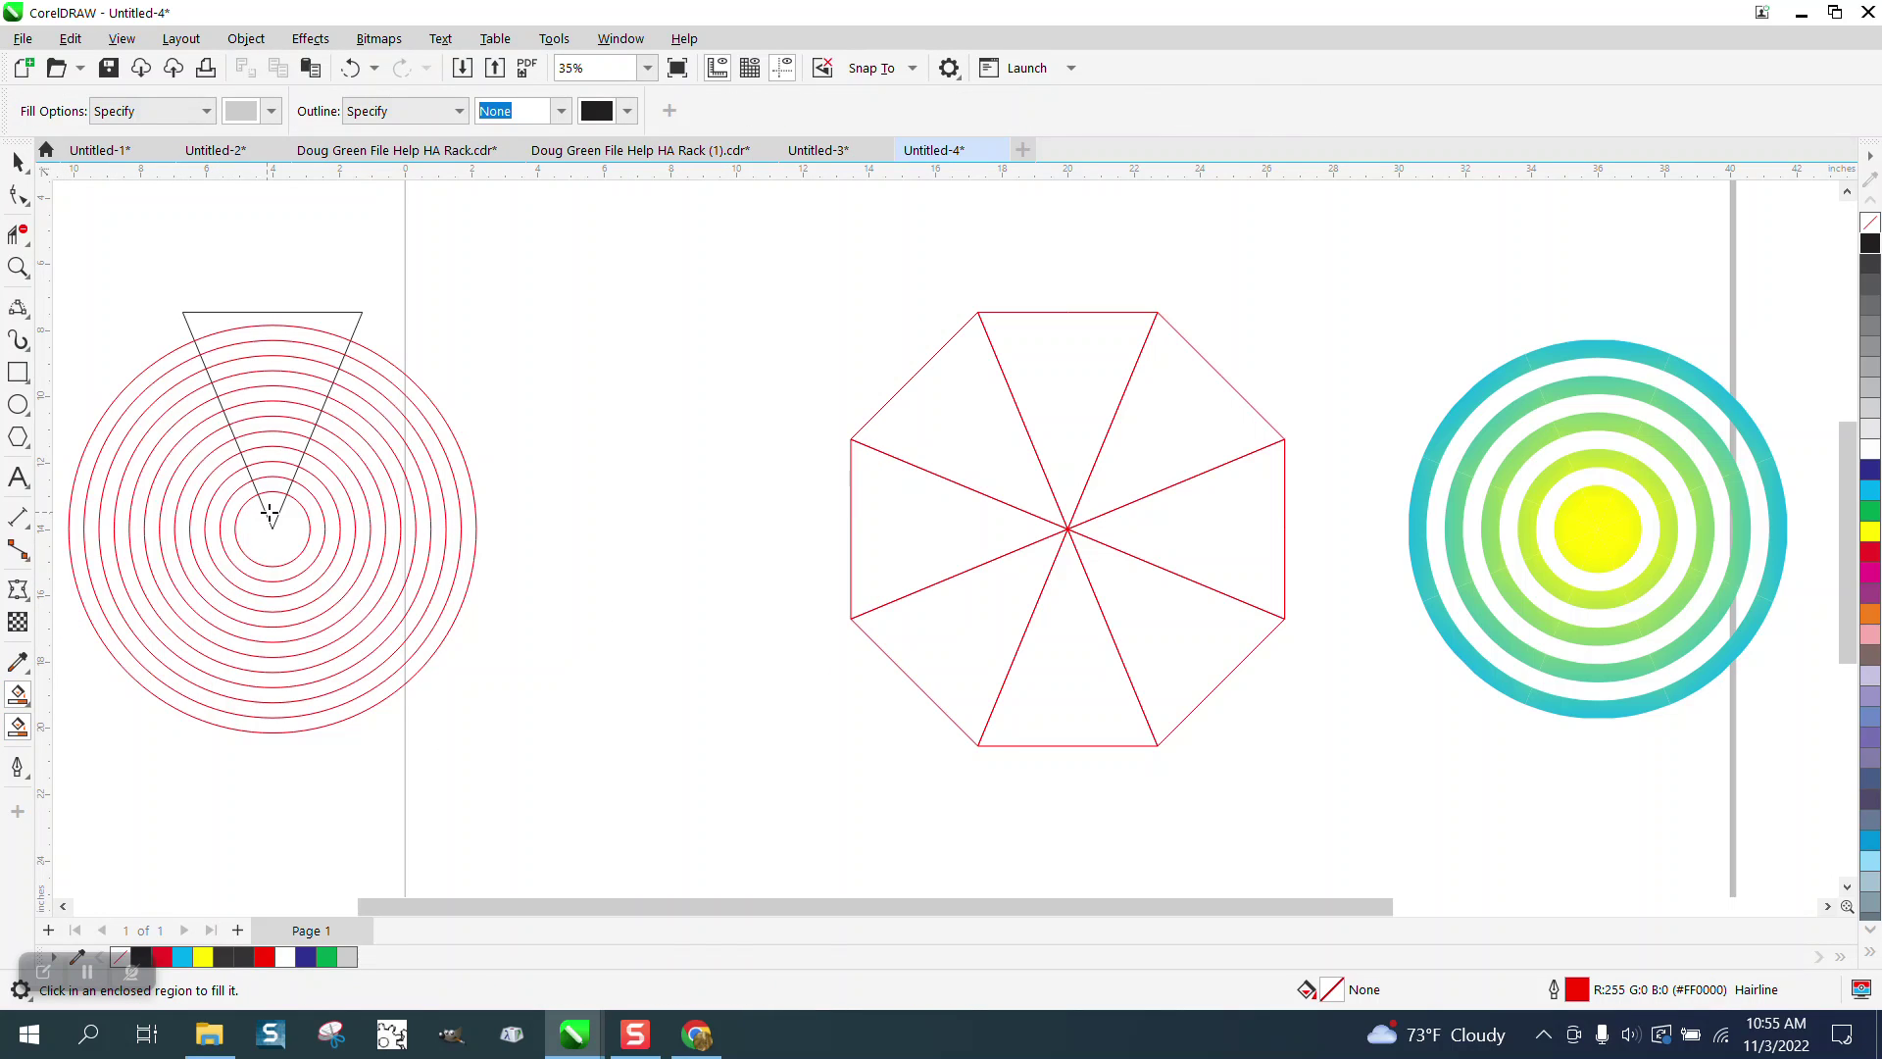
left_click(270, 511)
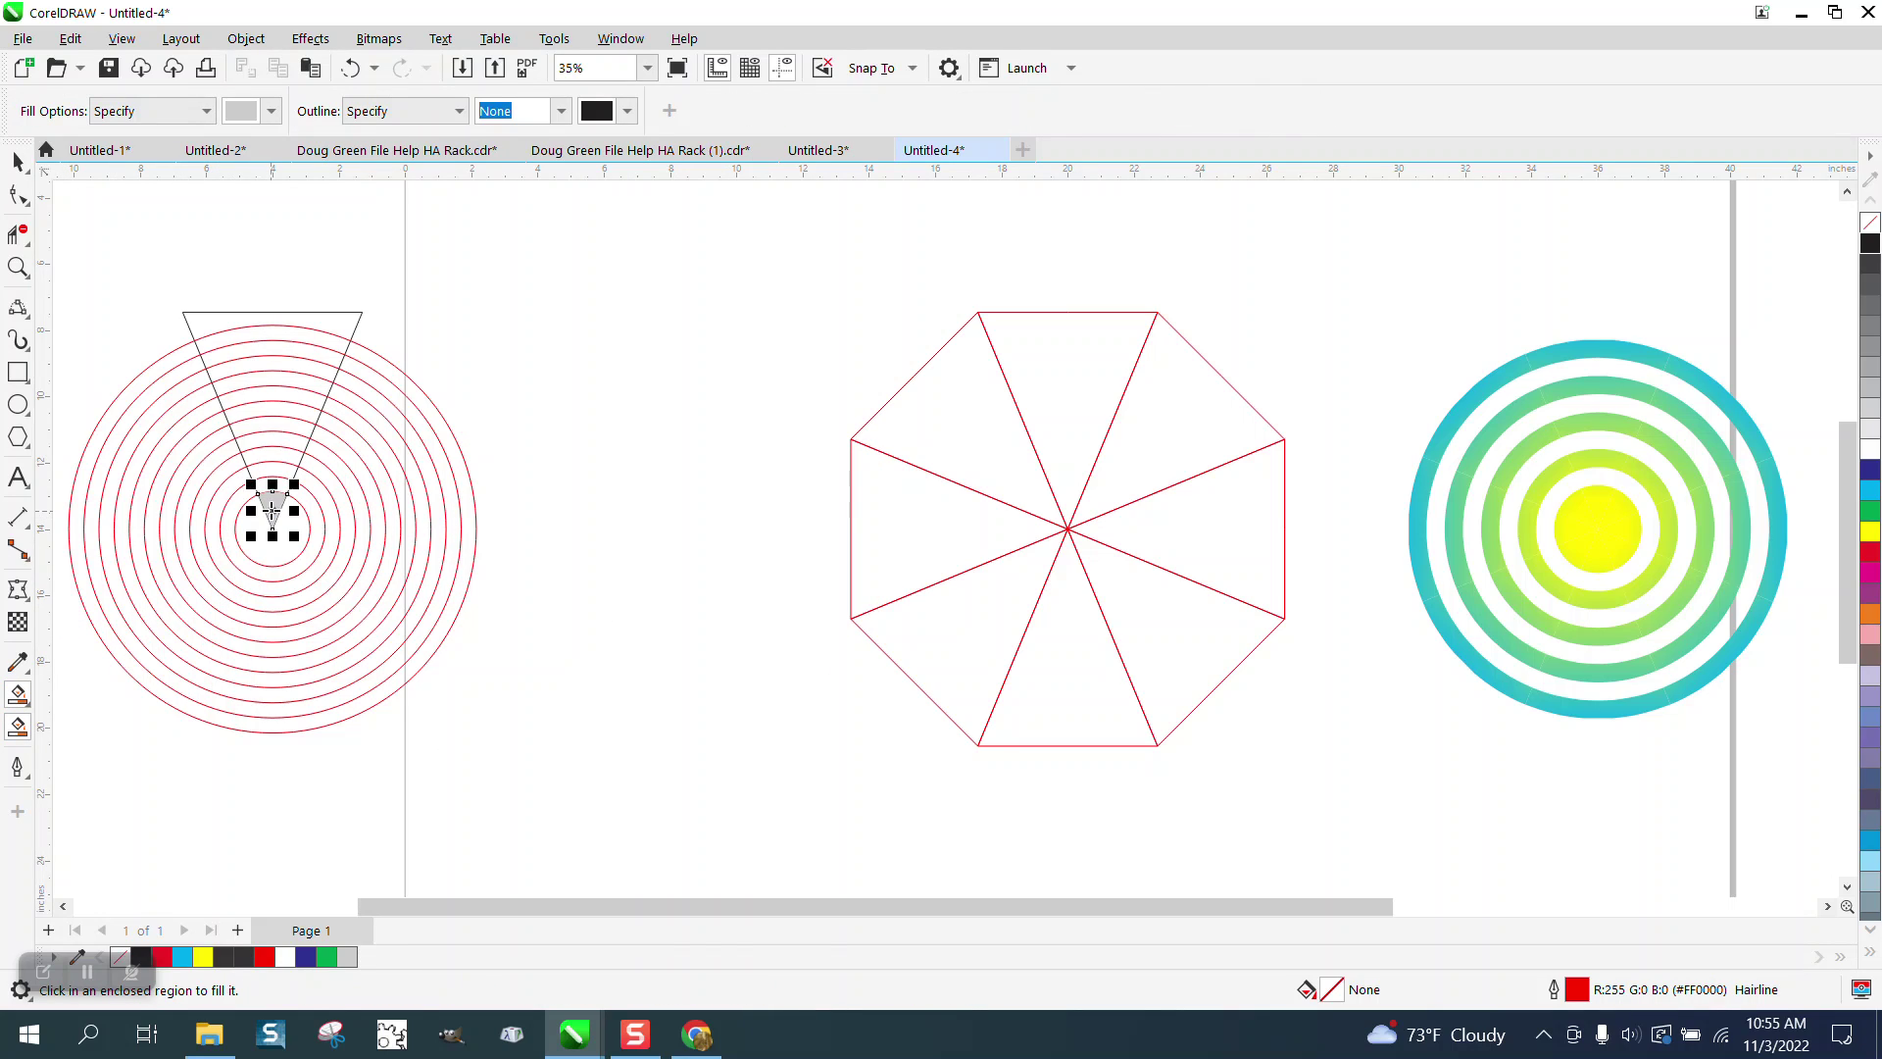
left_click(272, 457)
left_click(270, 438)
left_click(272, 400)
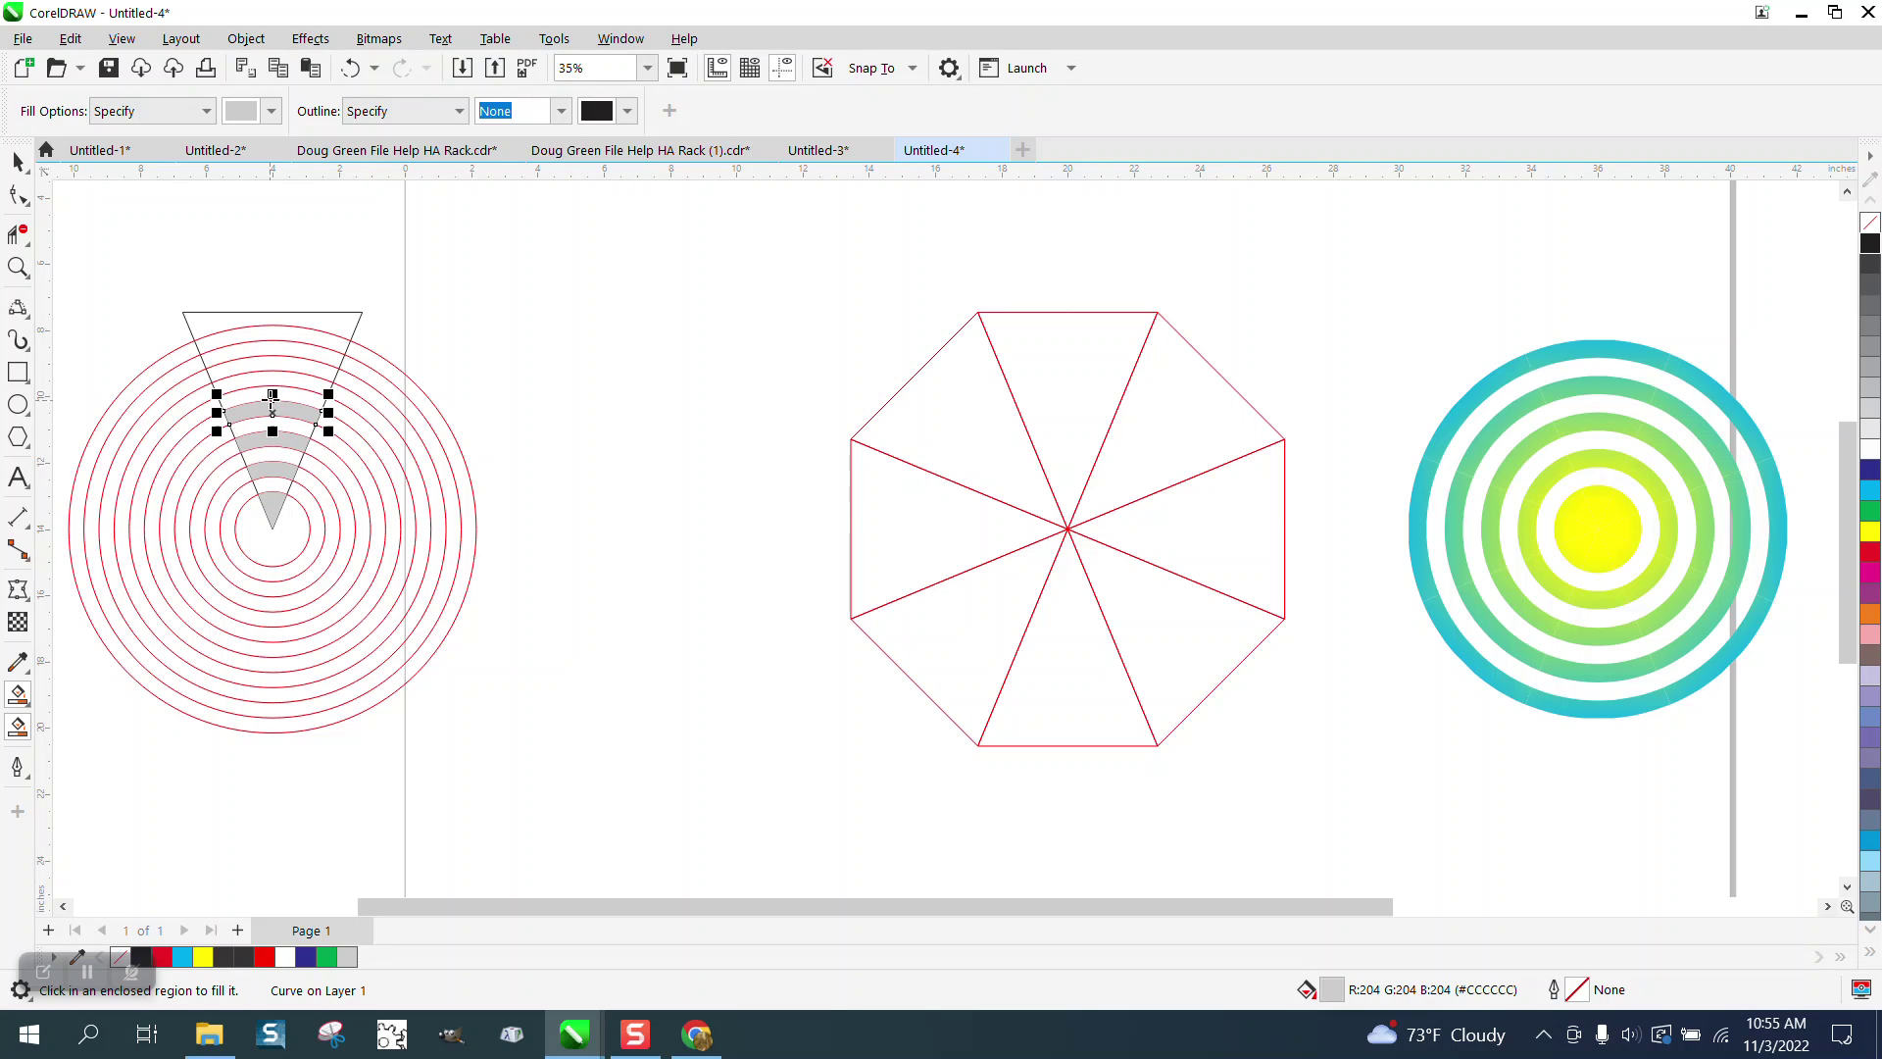
left_click(273, 371)
left_click(274, 348)
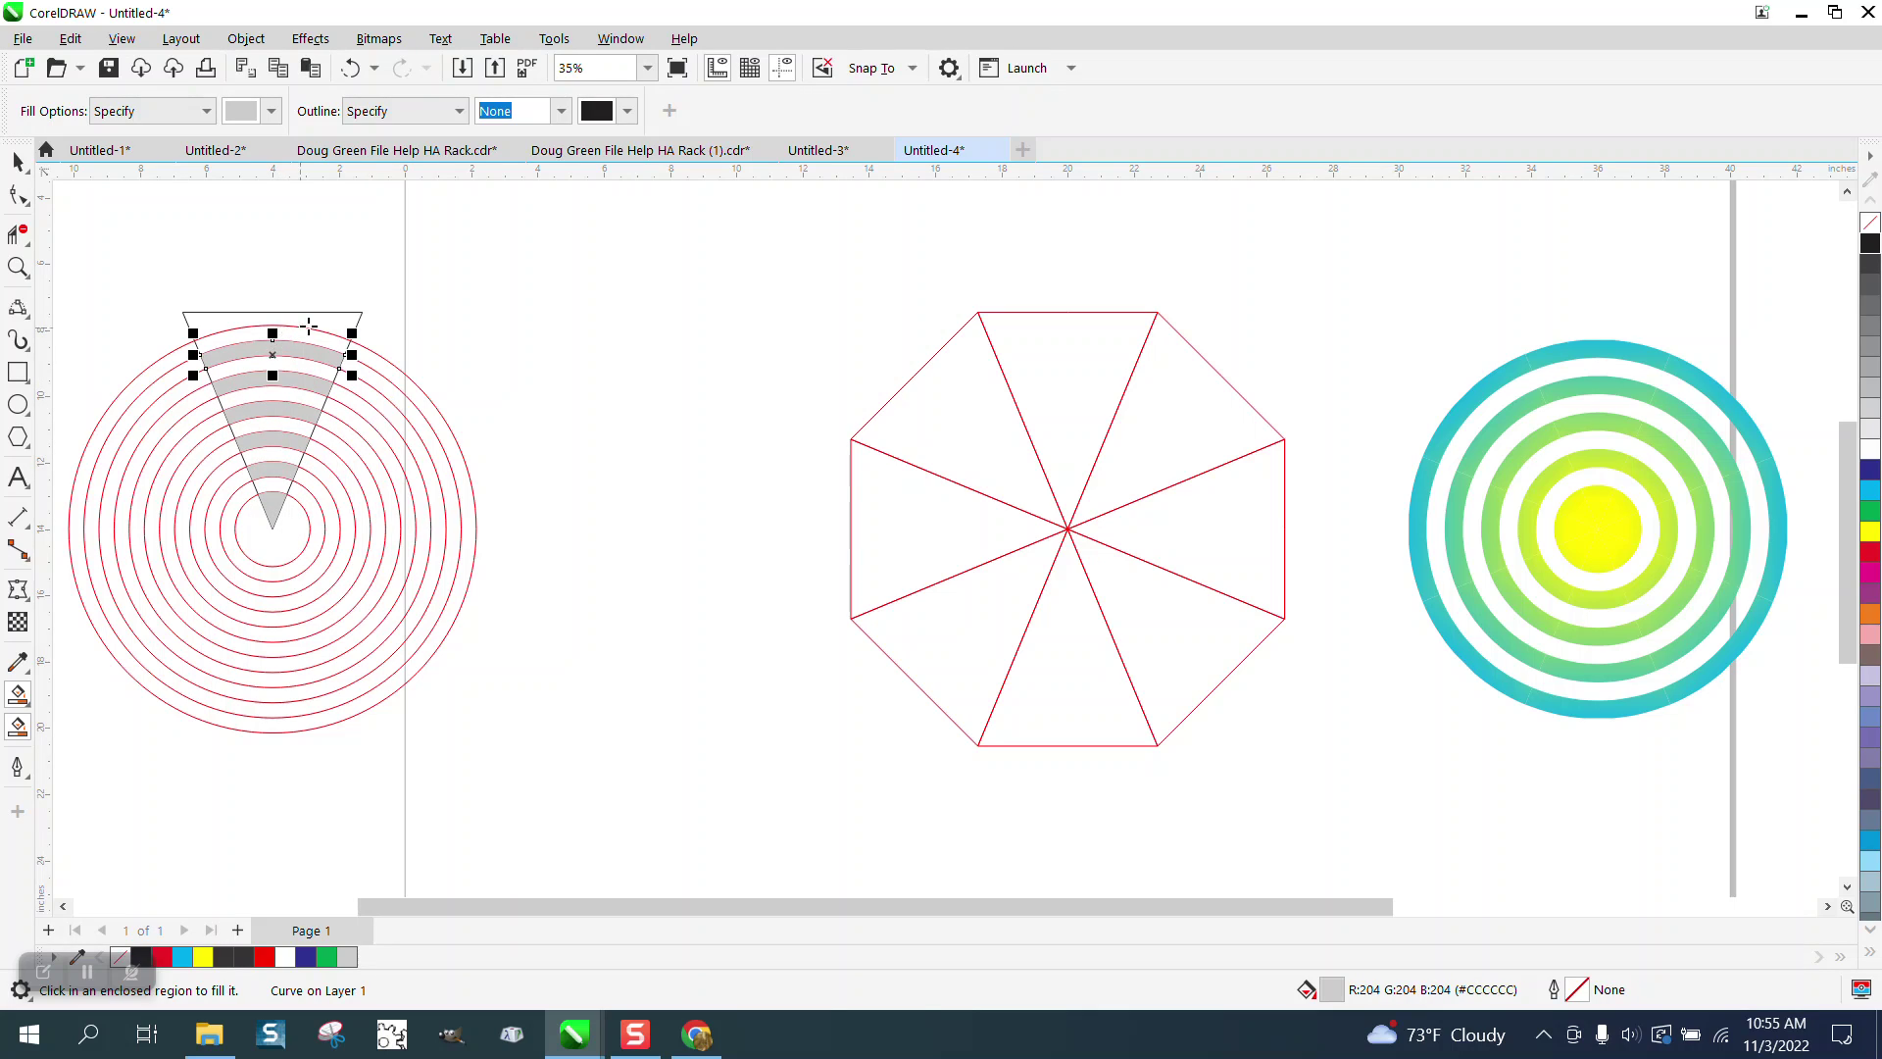
left_click(325, 314)
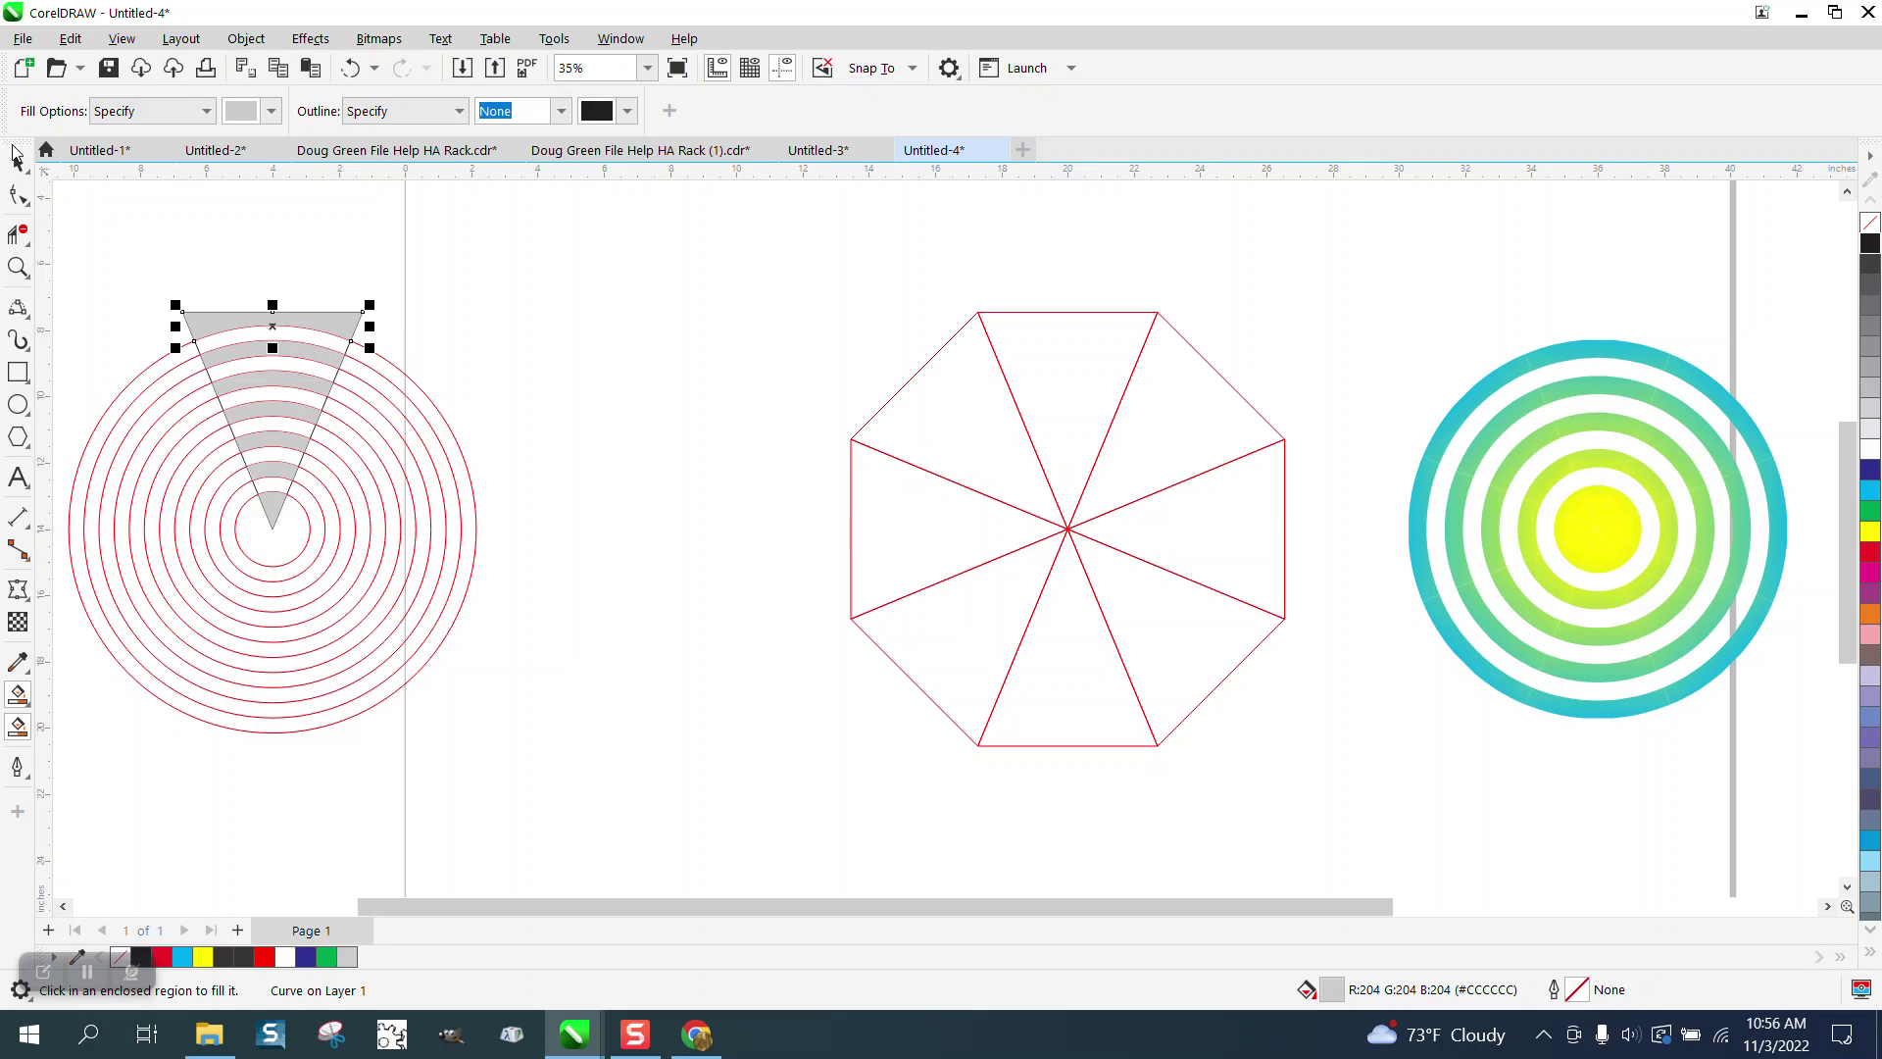
Erase the concentric circles, including the small tip circle, with Virtual Segment Delete
left_click(18, 233)
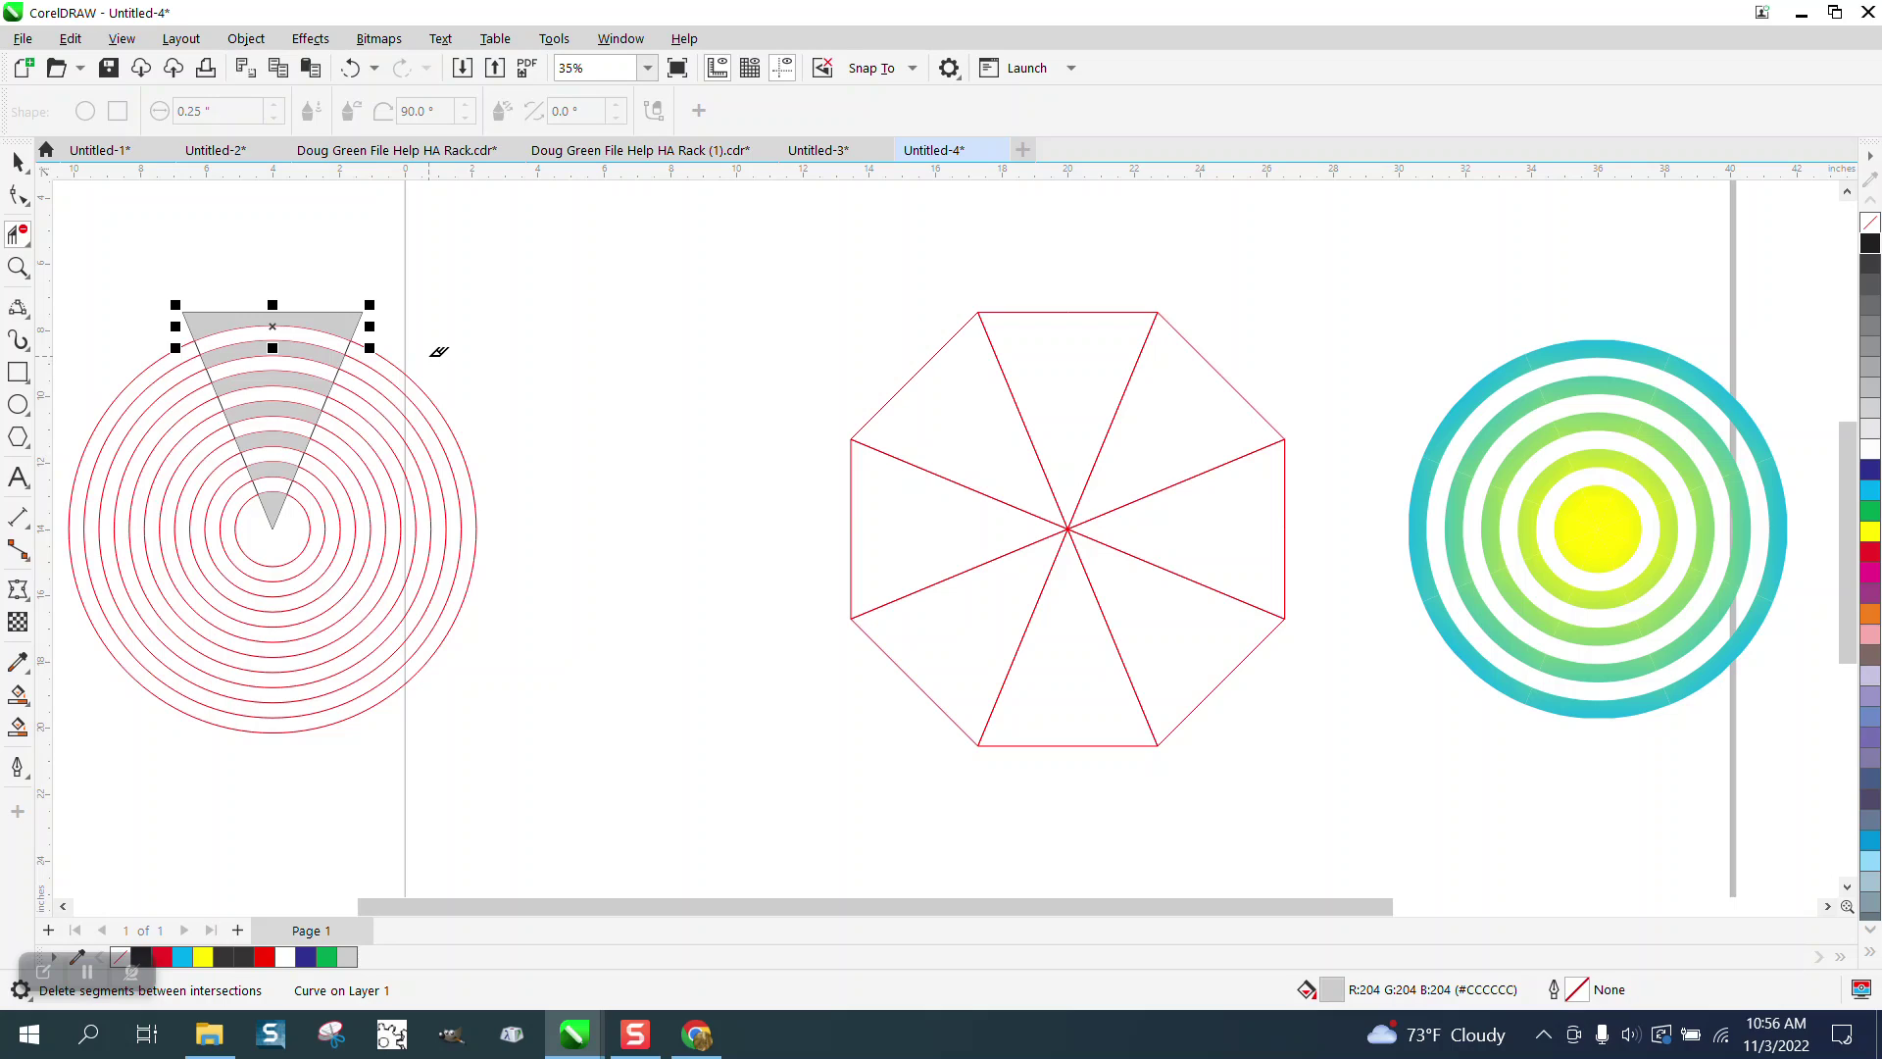
left_click_drag(430, 357, 436, 551)
left_click_drag(555, 742, 575, 748)
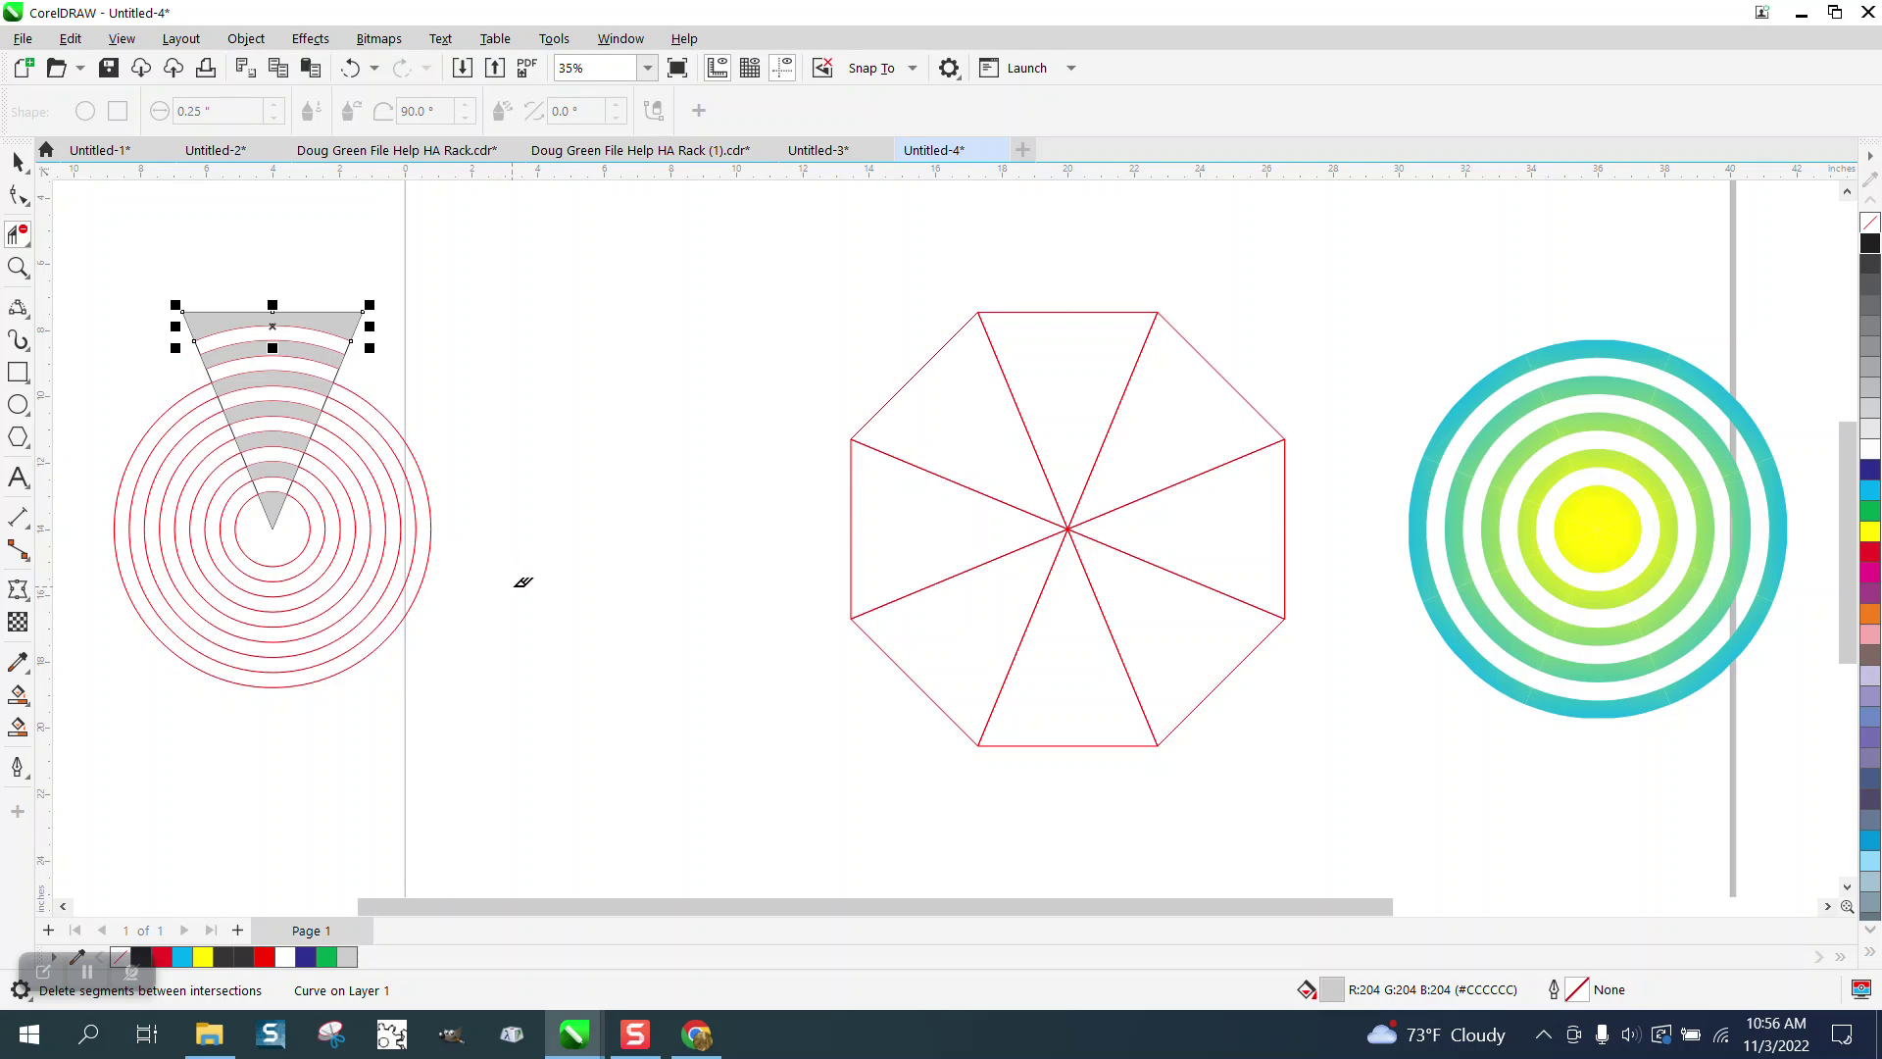
left_click_drag(522, 582, 100, 620)
left_click_drag(410, 564, 129, 564)
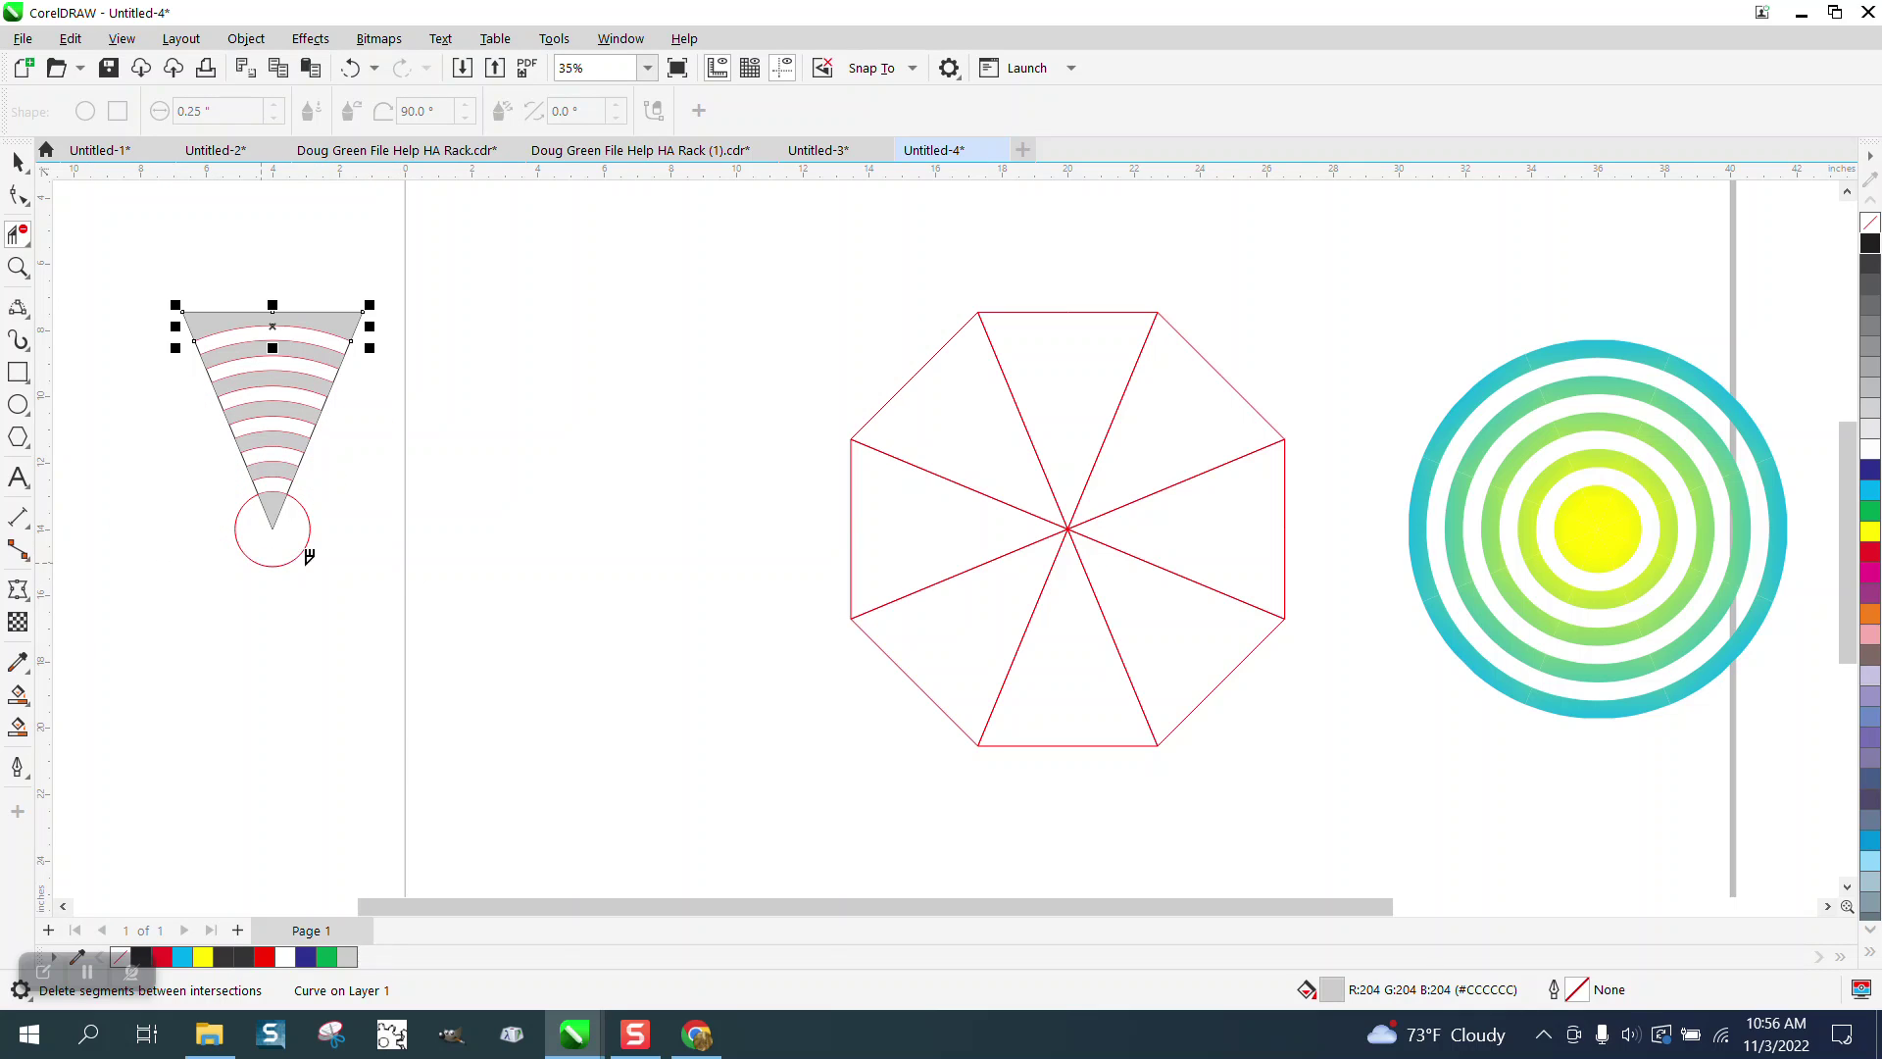
left_click(307, 559)
Select the black triangle outline and delete it
left_click(18, 161)
left_click(402, 315)
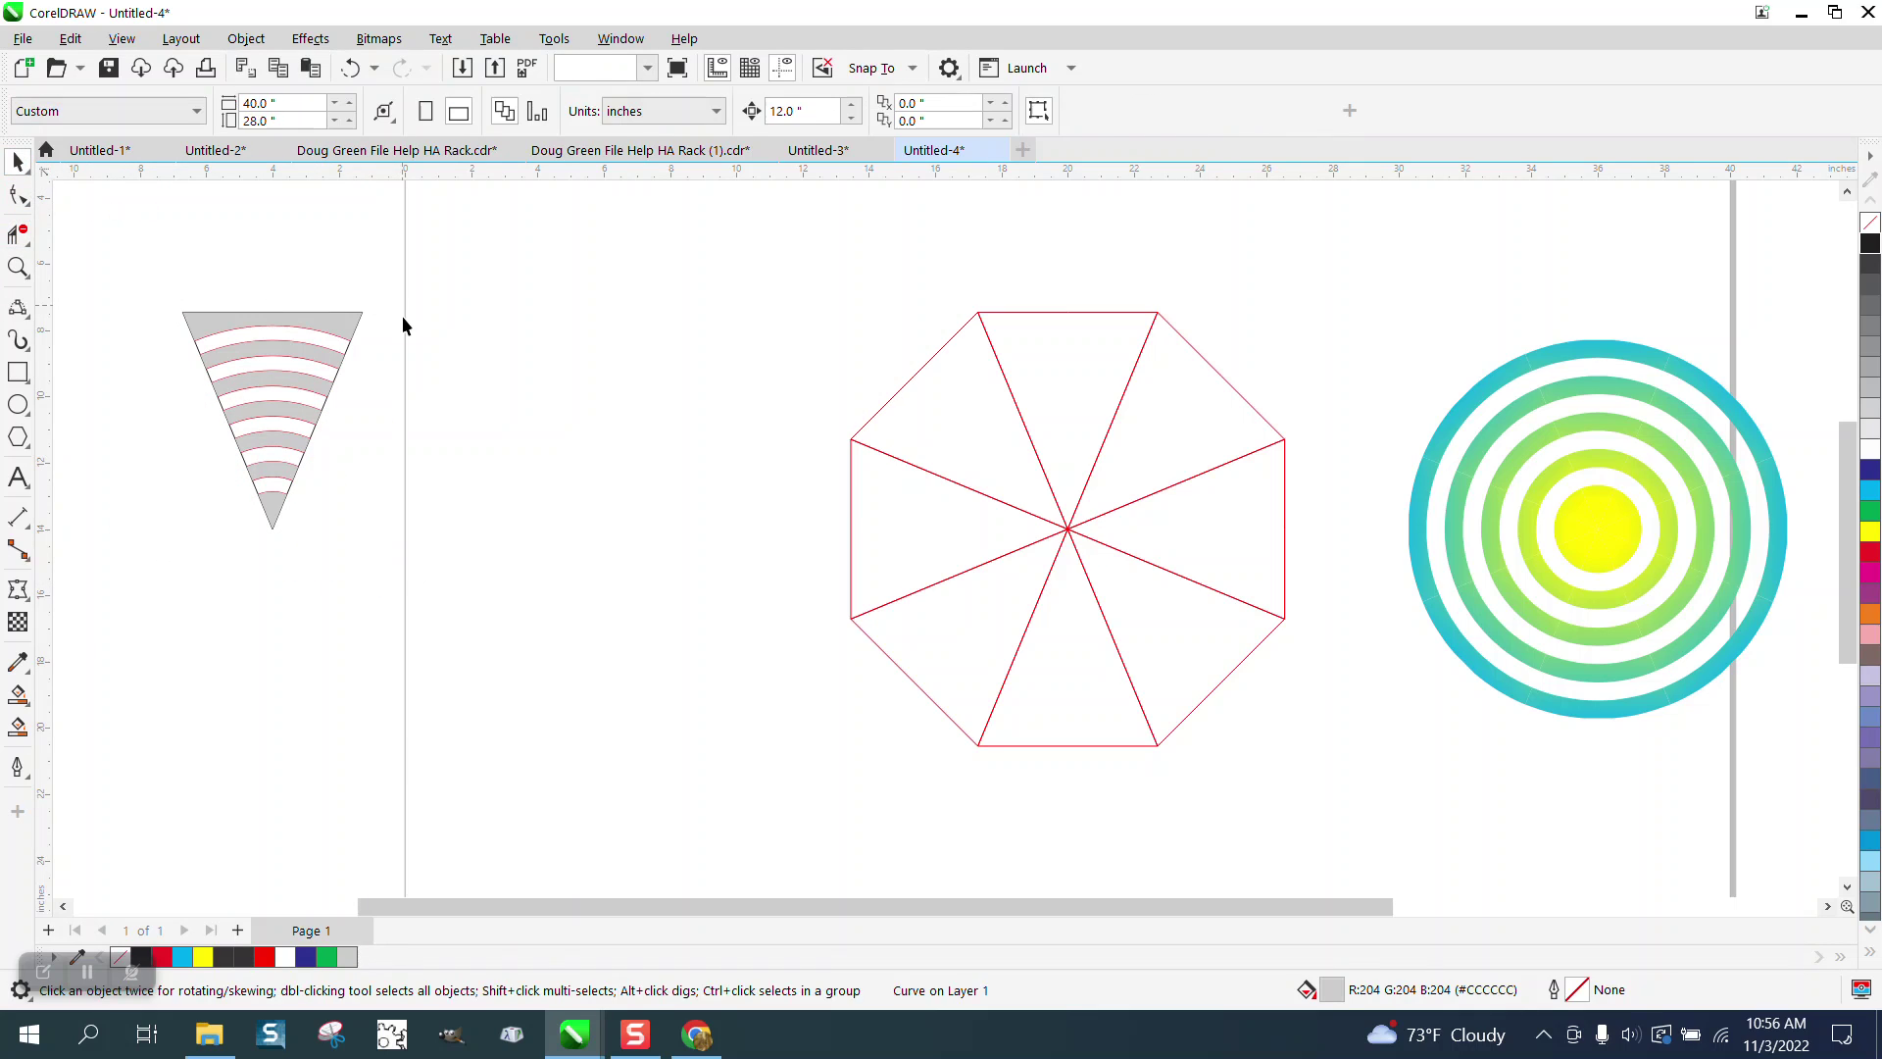
left_click(345, 348)
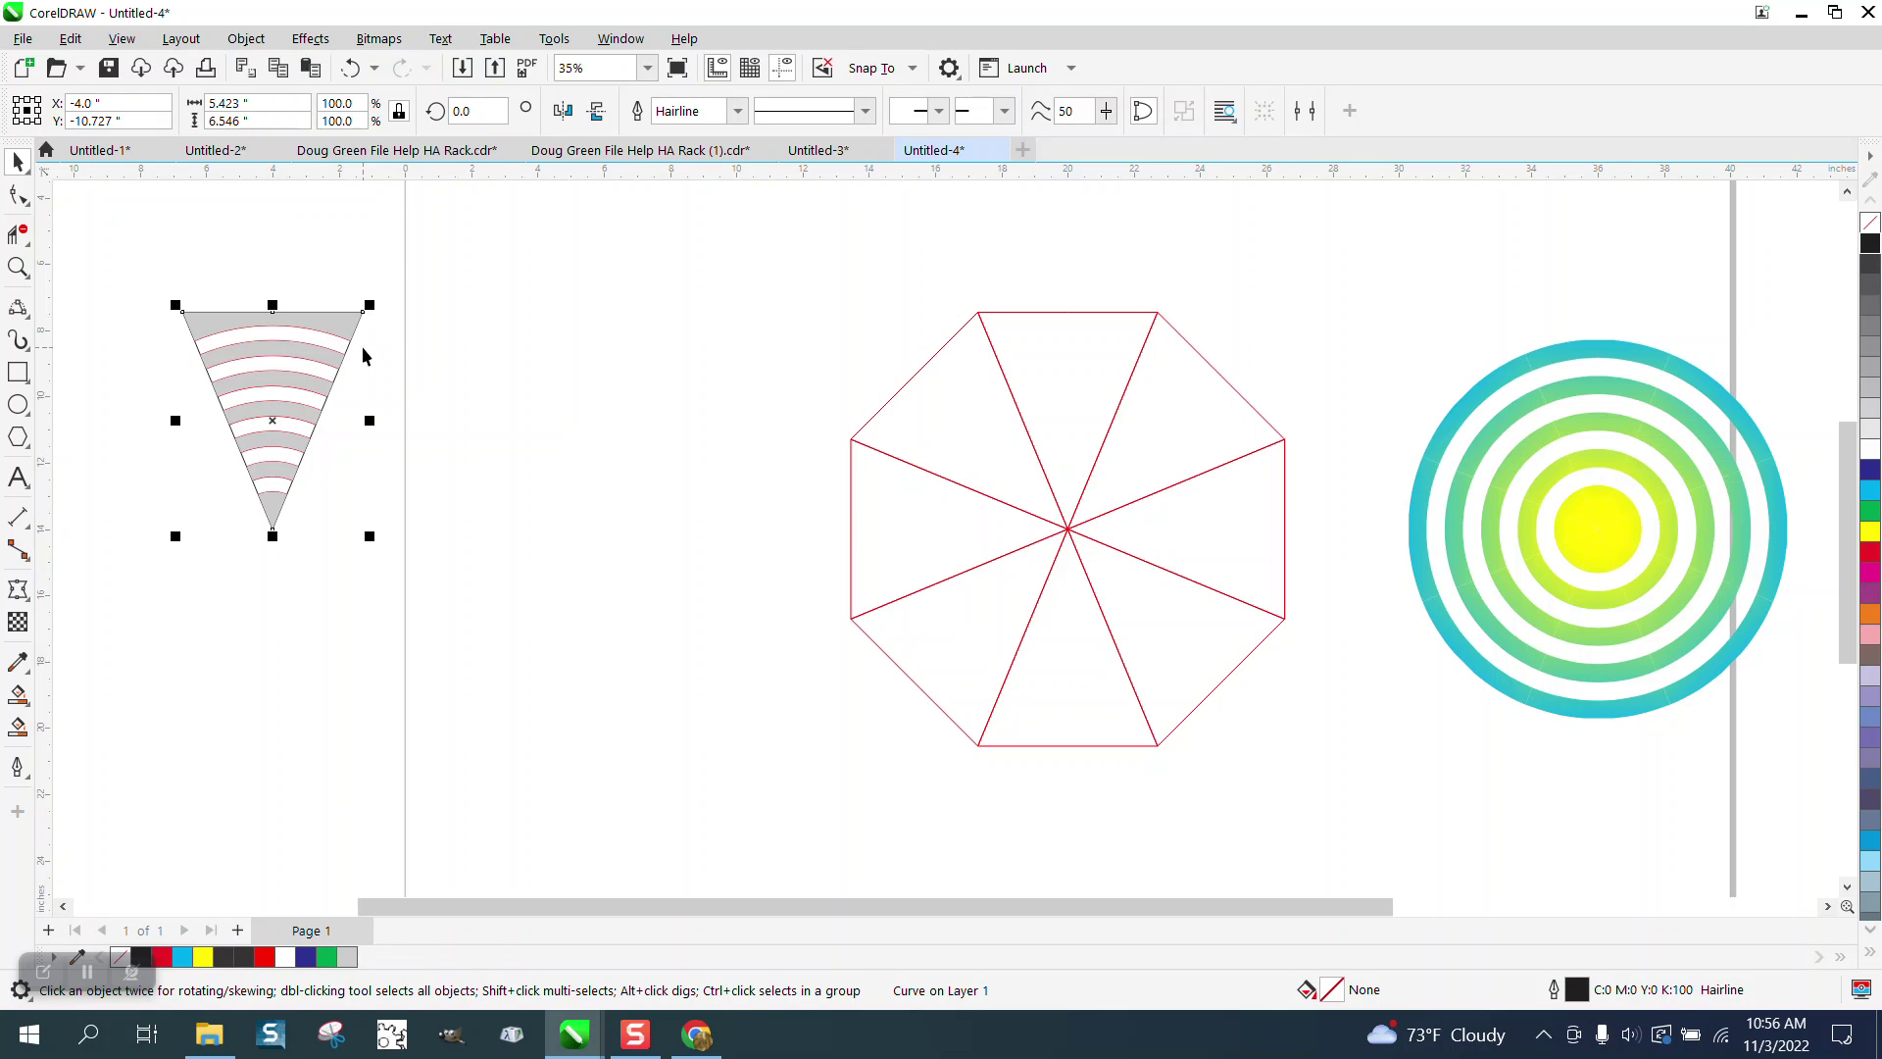
key("Right")
left_click_drag(474, 267, 770, 586)
key("Delete")
Strip the bands' outlines, group them onto the octagon's top wedge, and fill dark blue C:100 M:100
left_click_drag(432, 543, 432, 544)
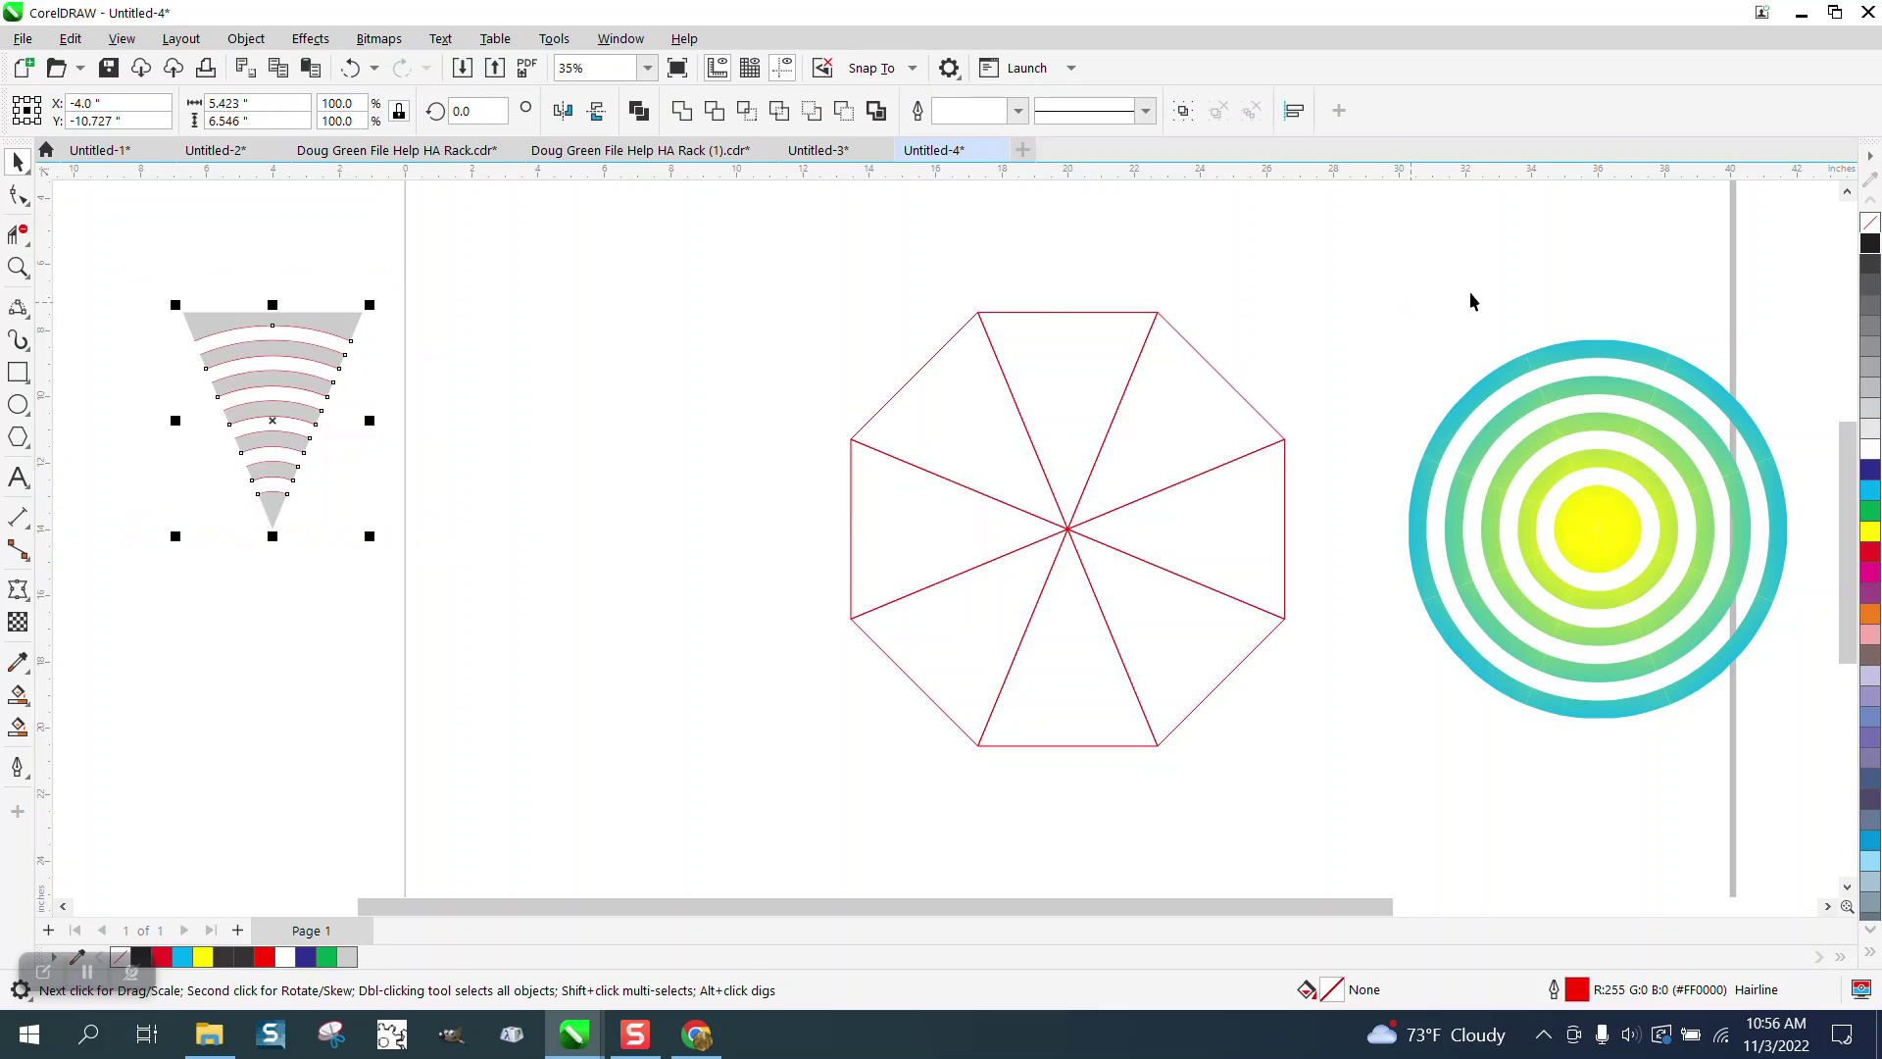
right_click(1872, 233)
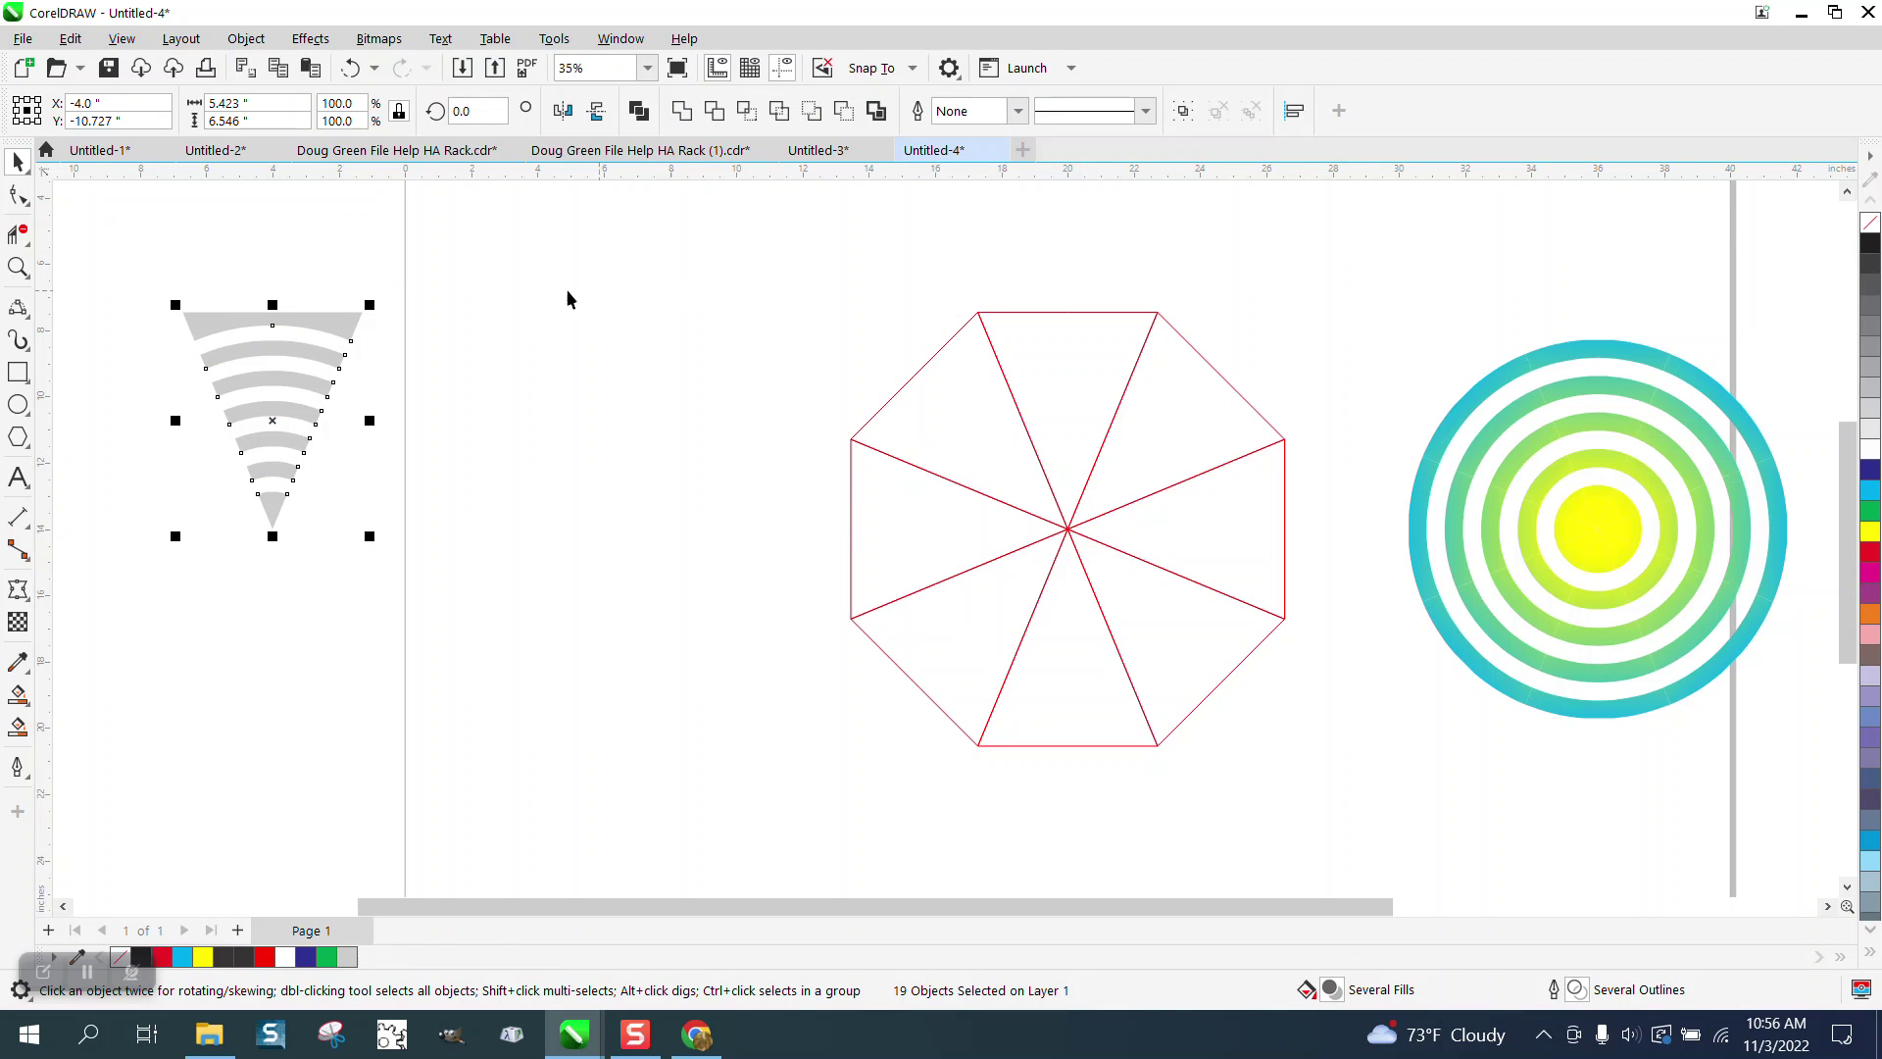
left_click_drag(176, 244, 450, 566)
key("ctrl+g")
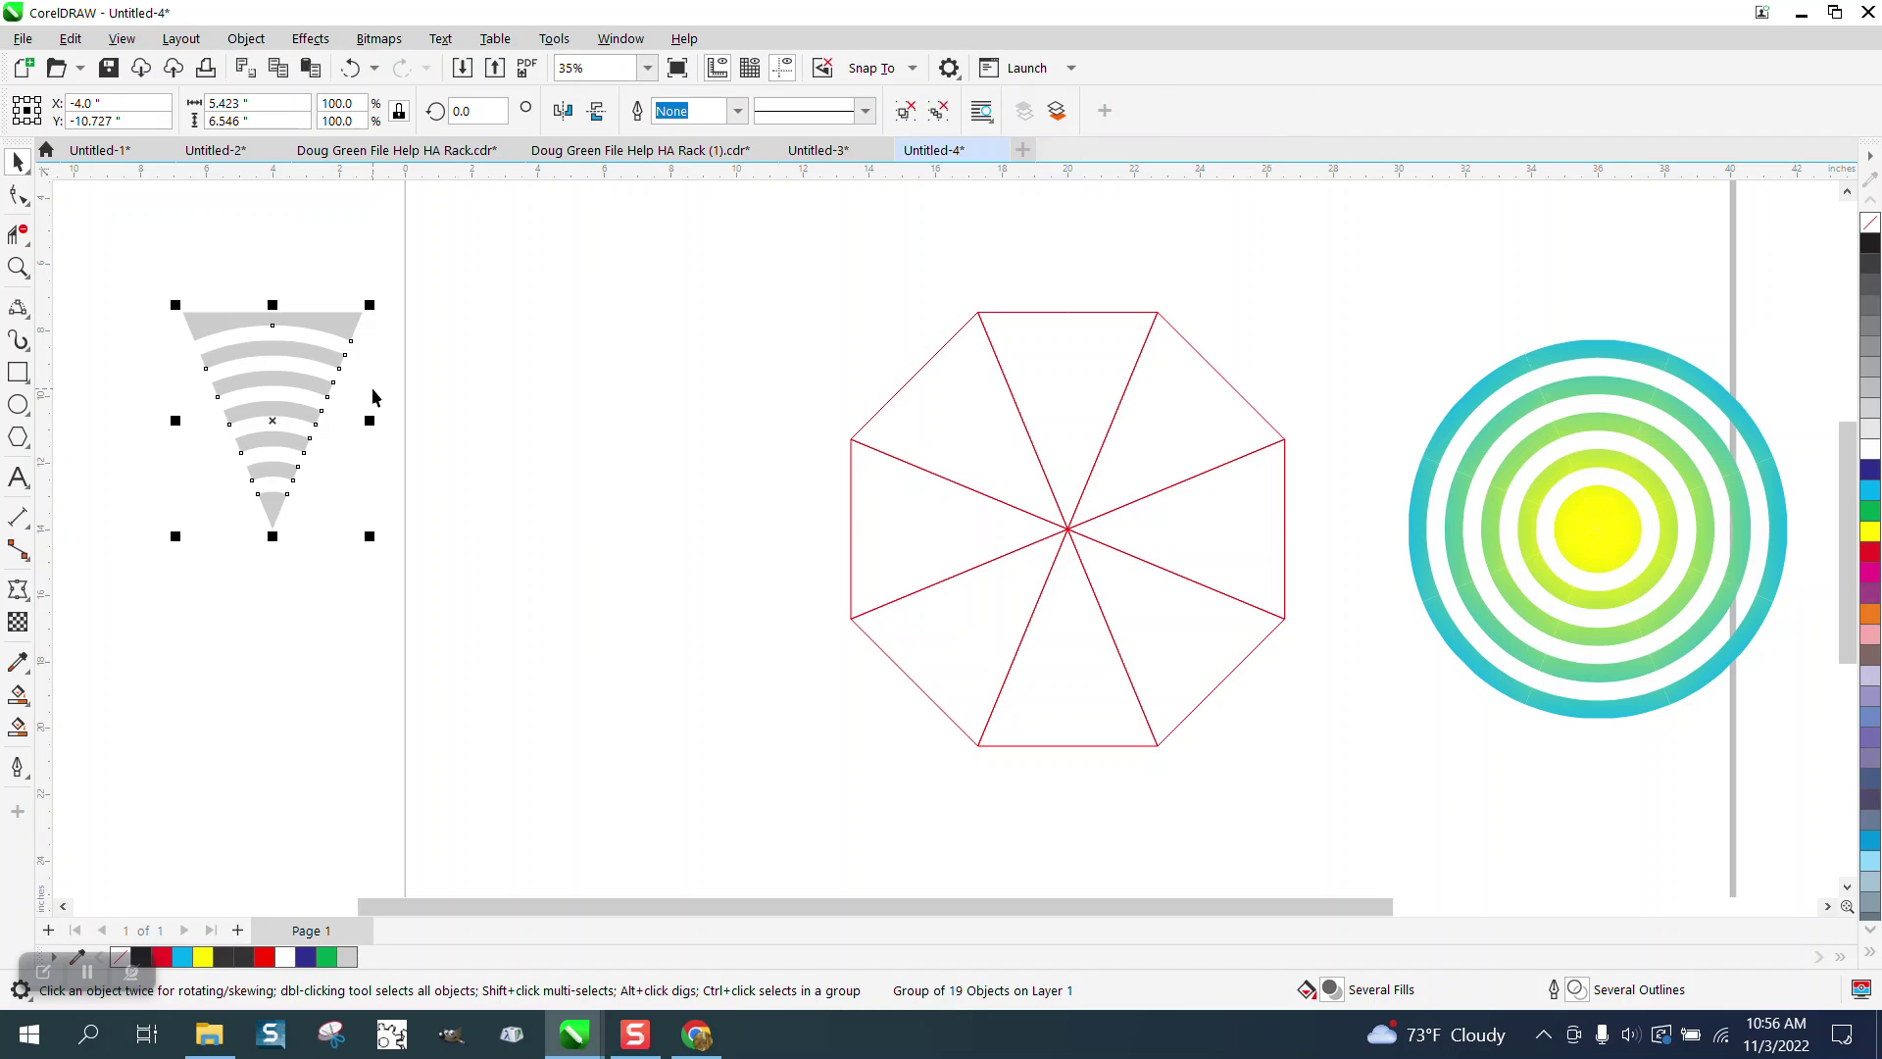
key("Right")
key("Right")
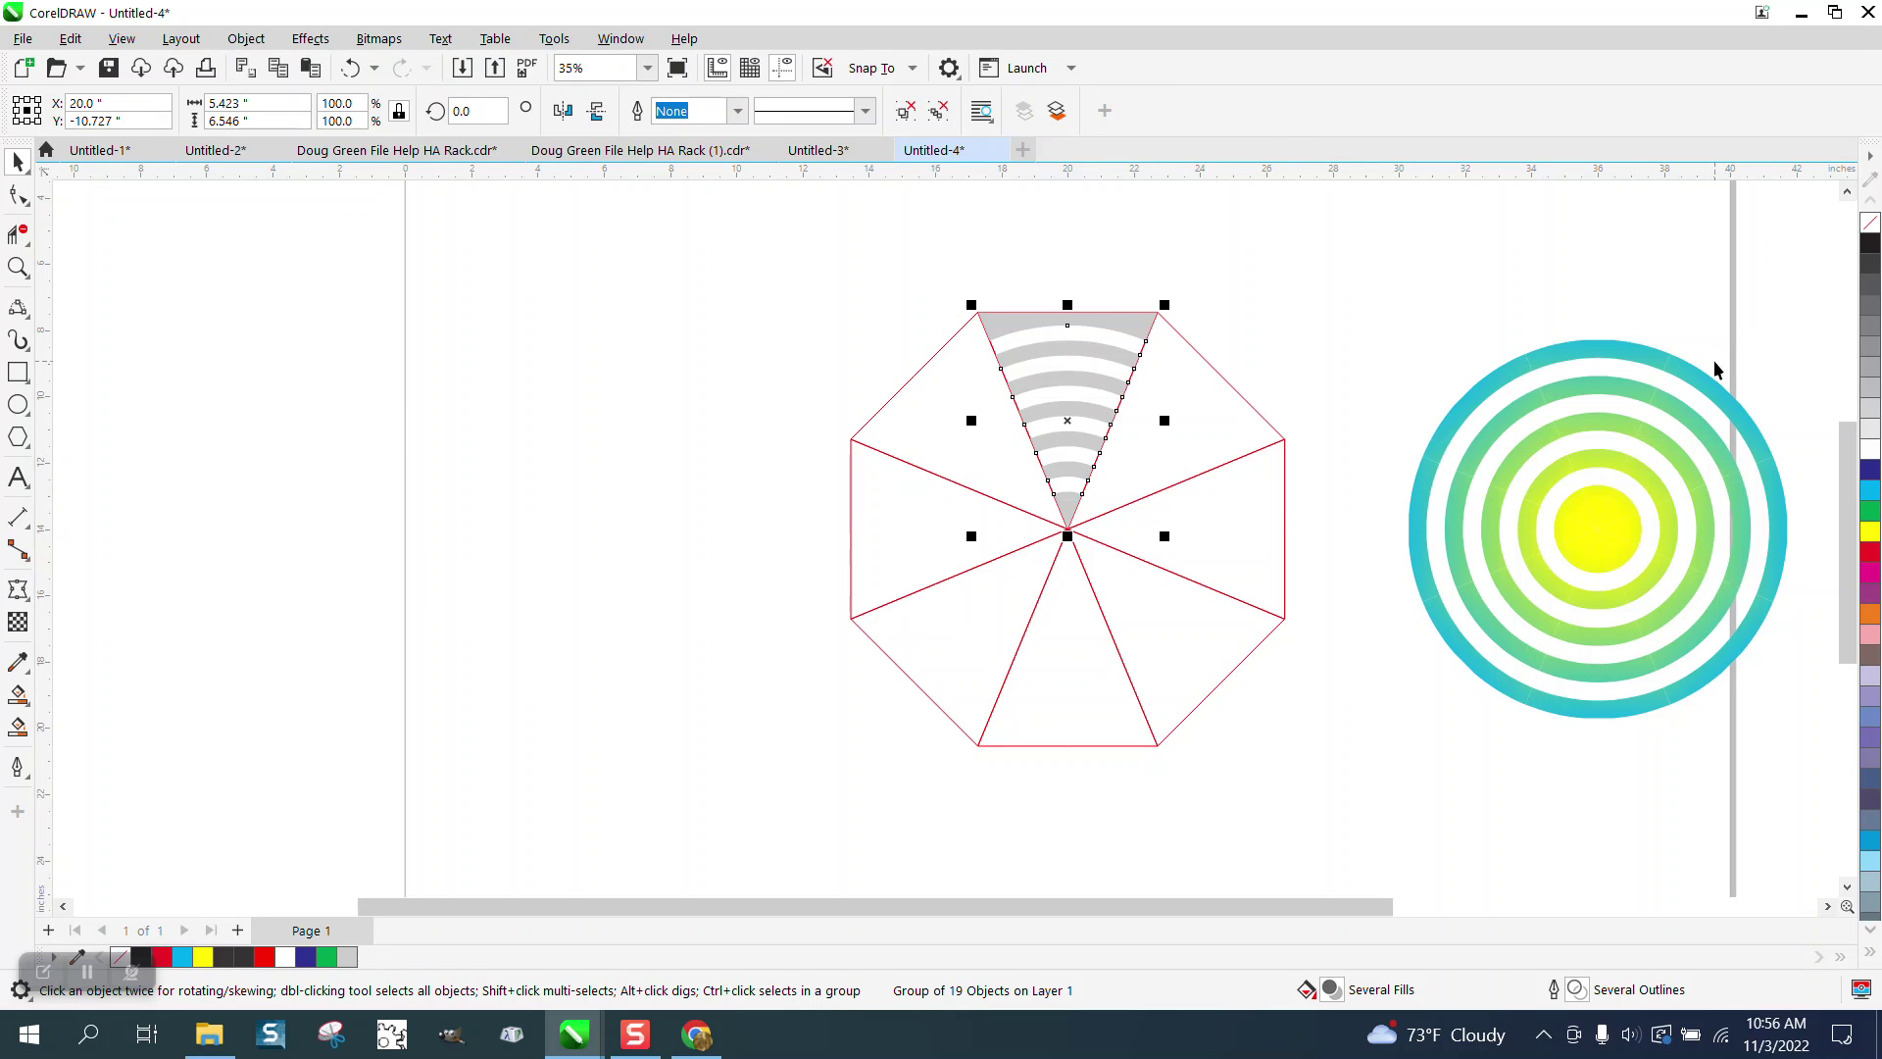
left_click(1869, 469)
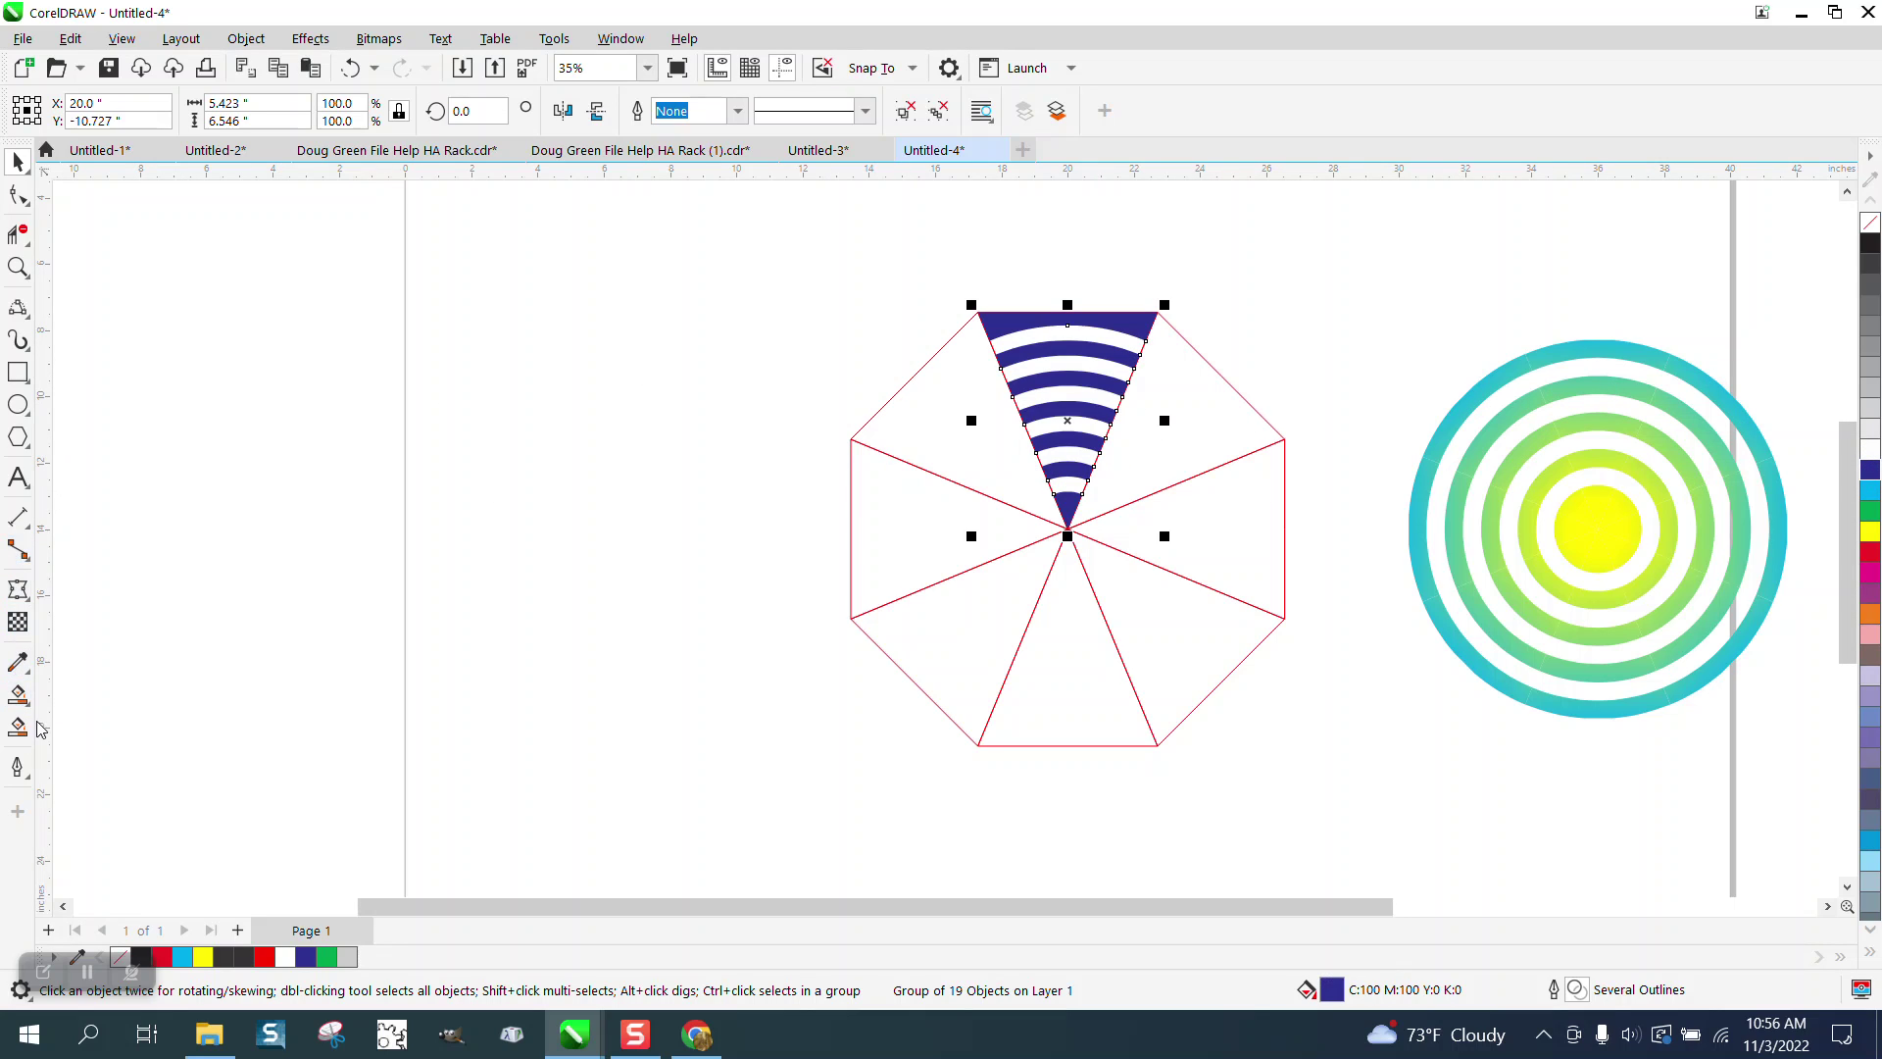
Lay a linear fountain fill up the wedge with cyan top, yellow tip, green and red stops
left_click(17, 693)
left_click(58, 704)
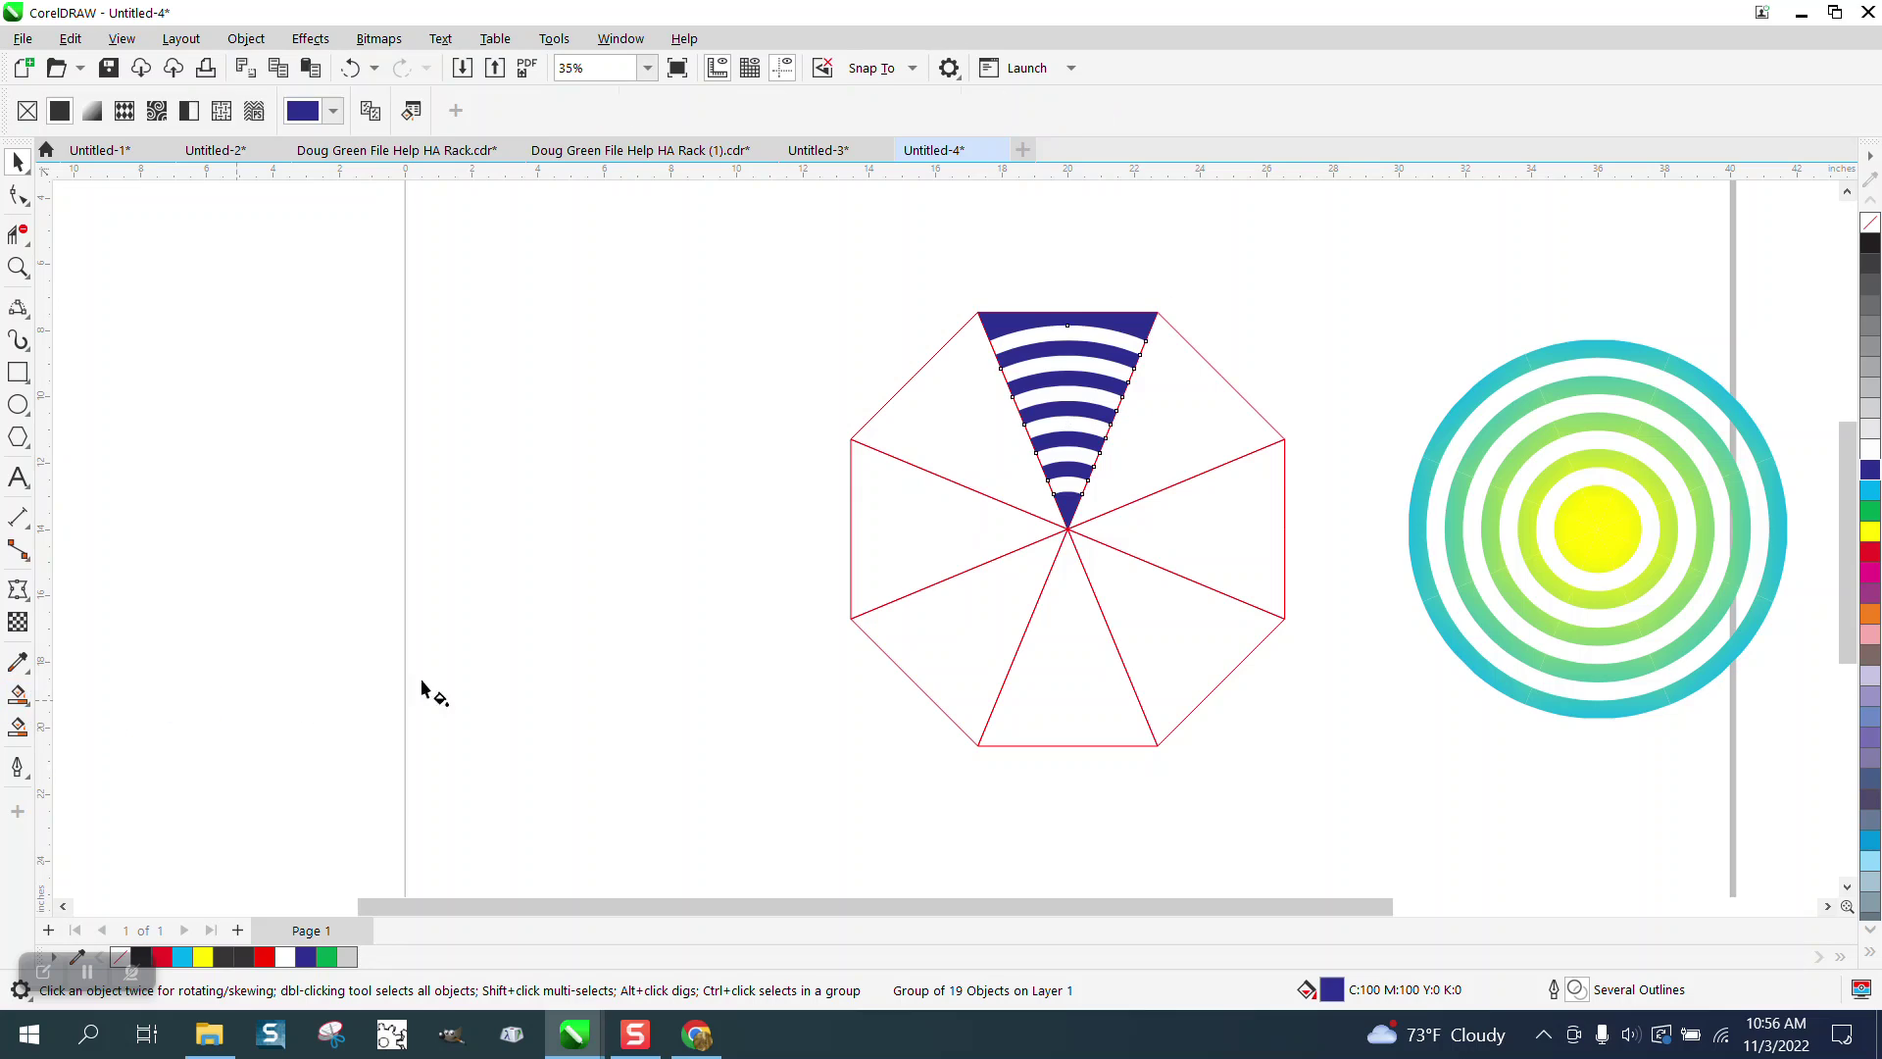
left_click_drag(1070, 506, 1070, 257)
left_click_drag(1870, 490, 1075, 260)
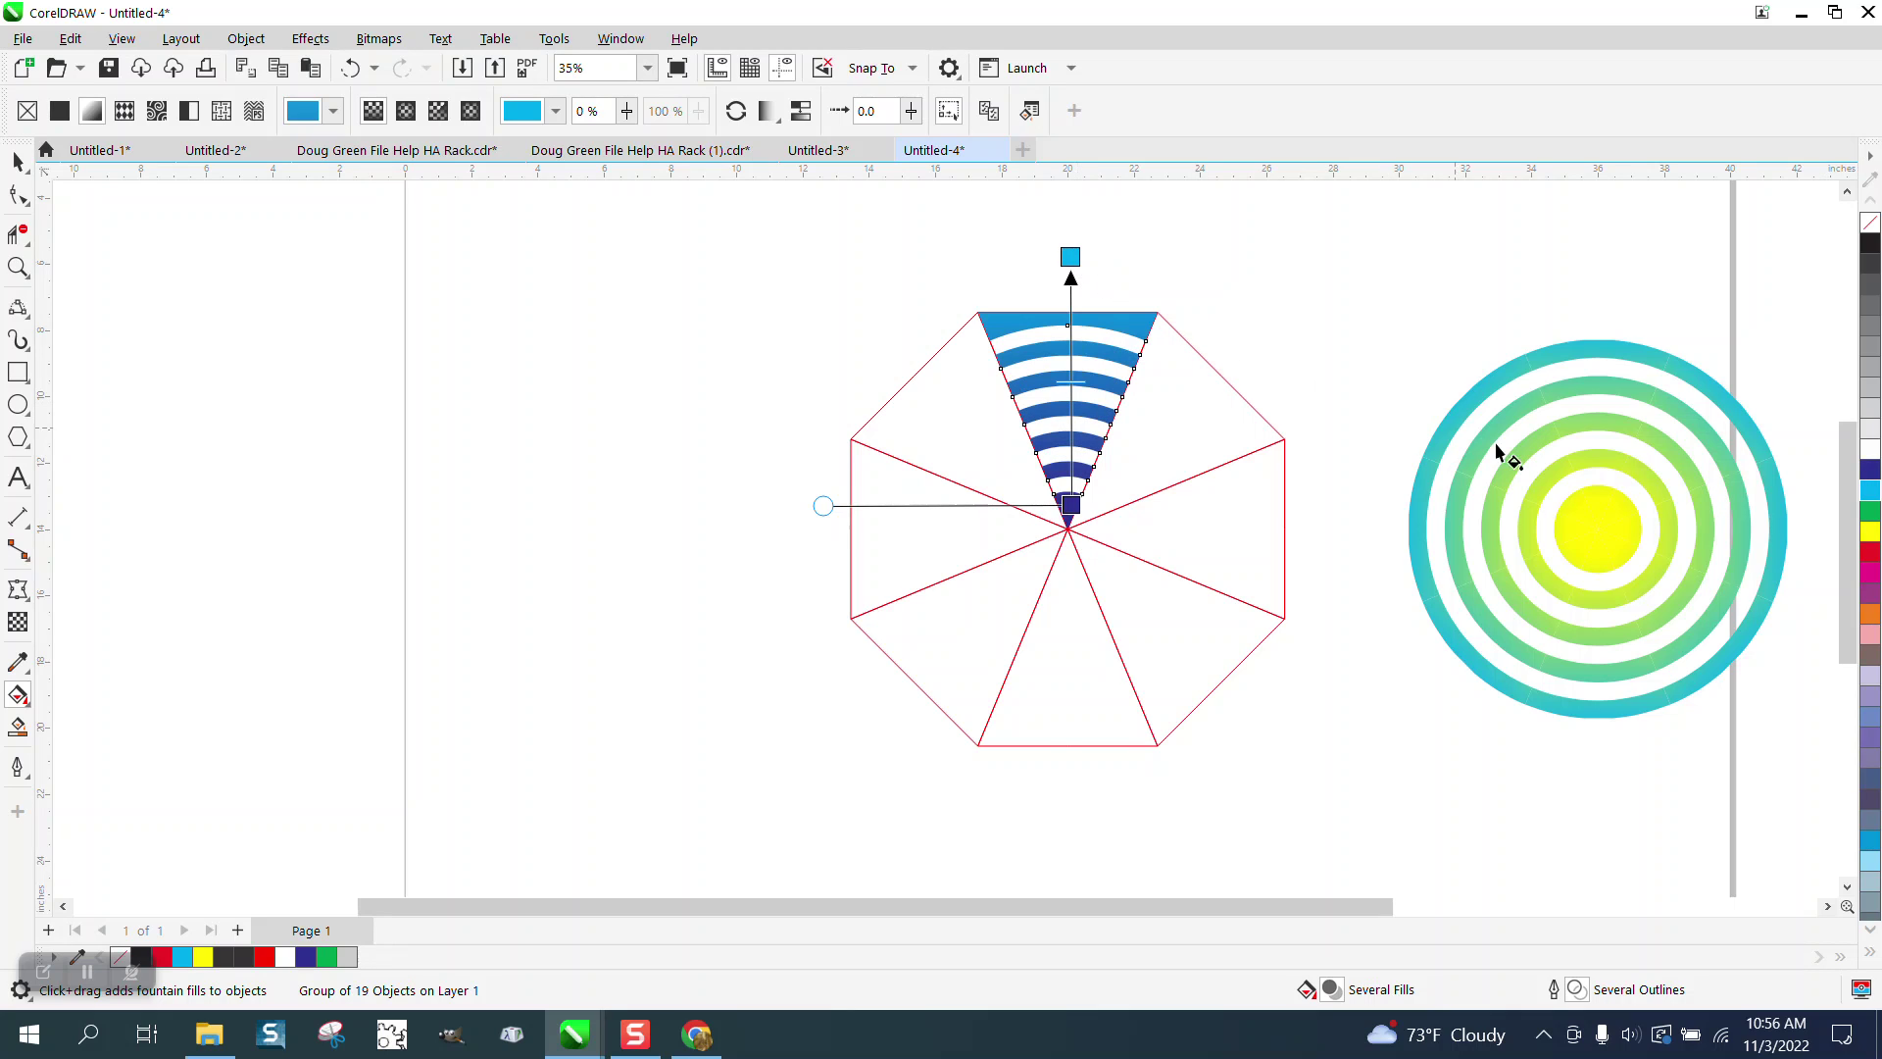
left_click_drag(1872, 532, 1071, 505)
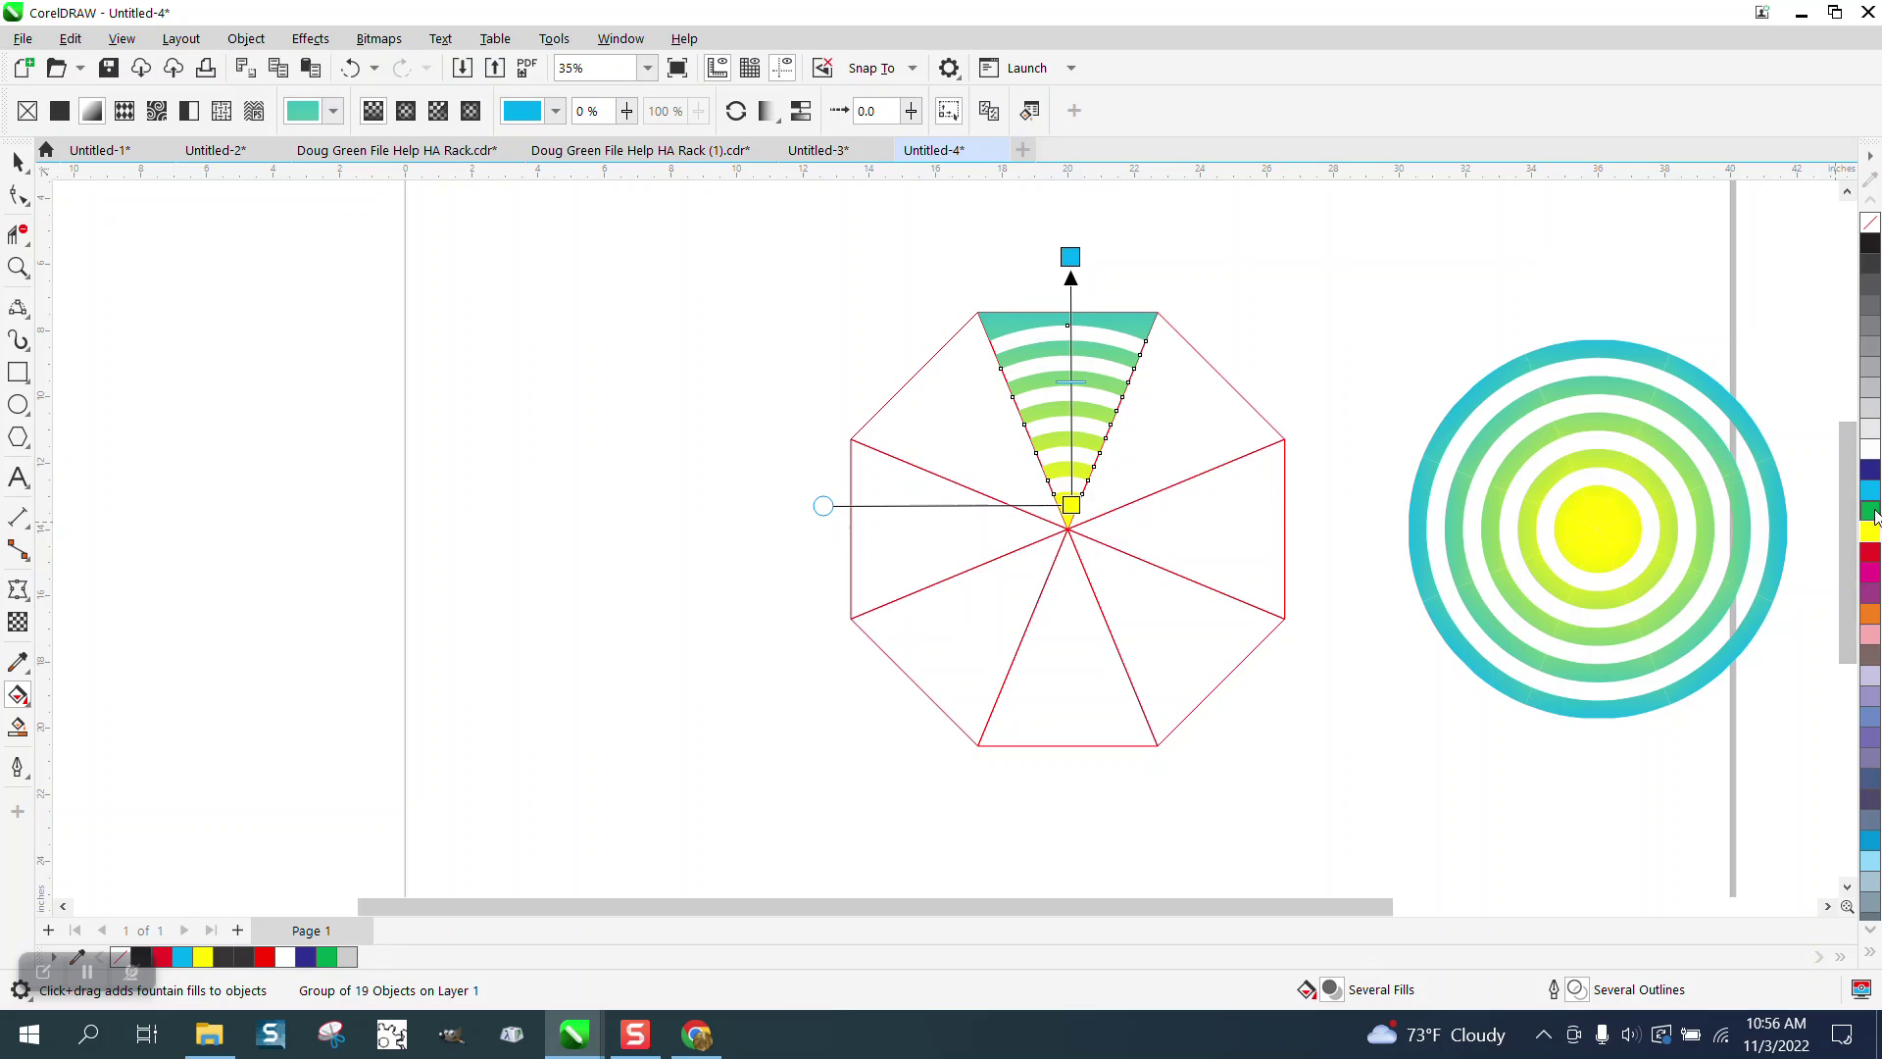
left_click_drag(1870, 509, 1074, 432)
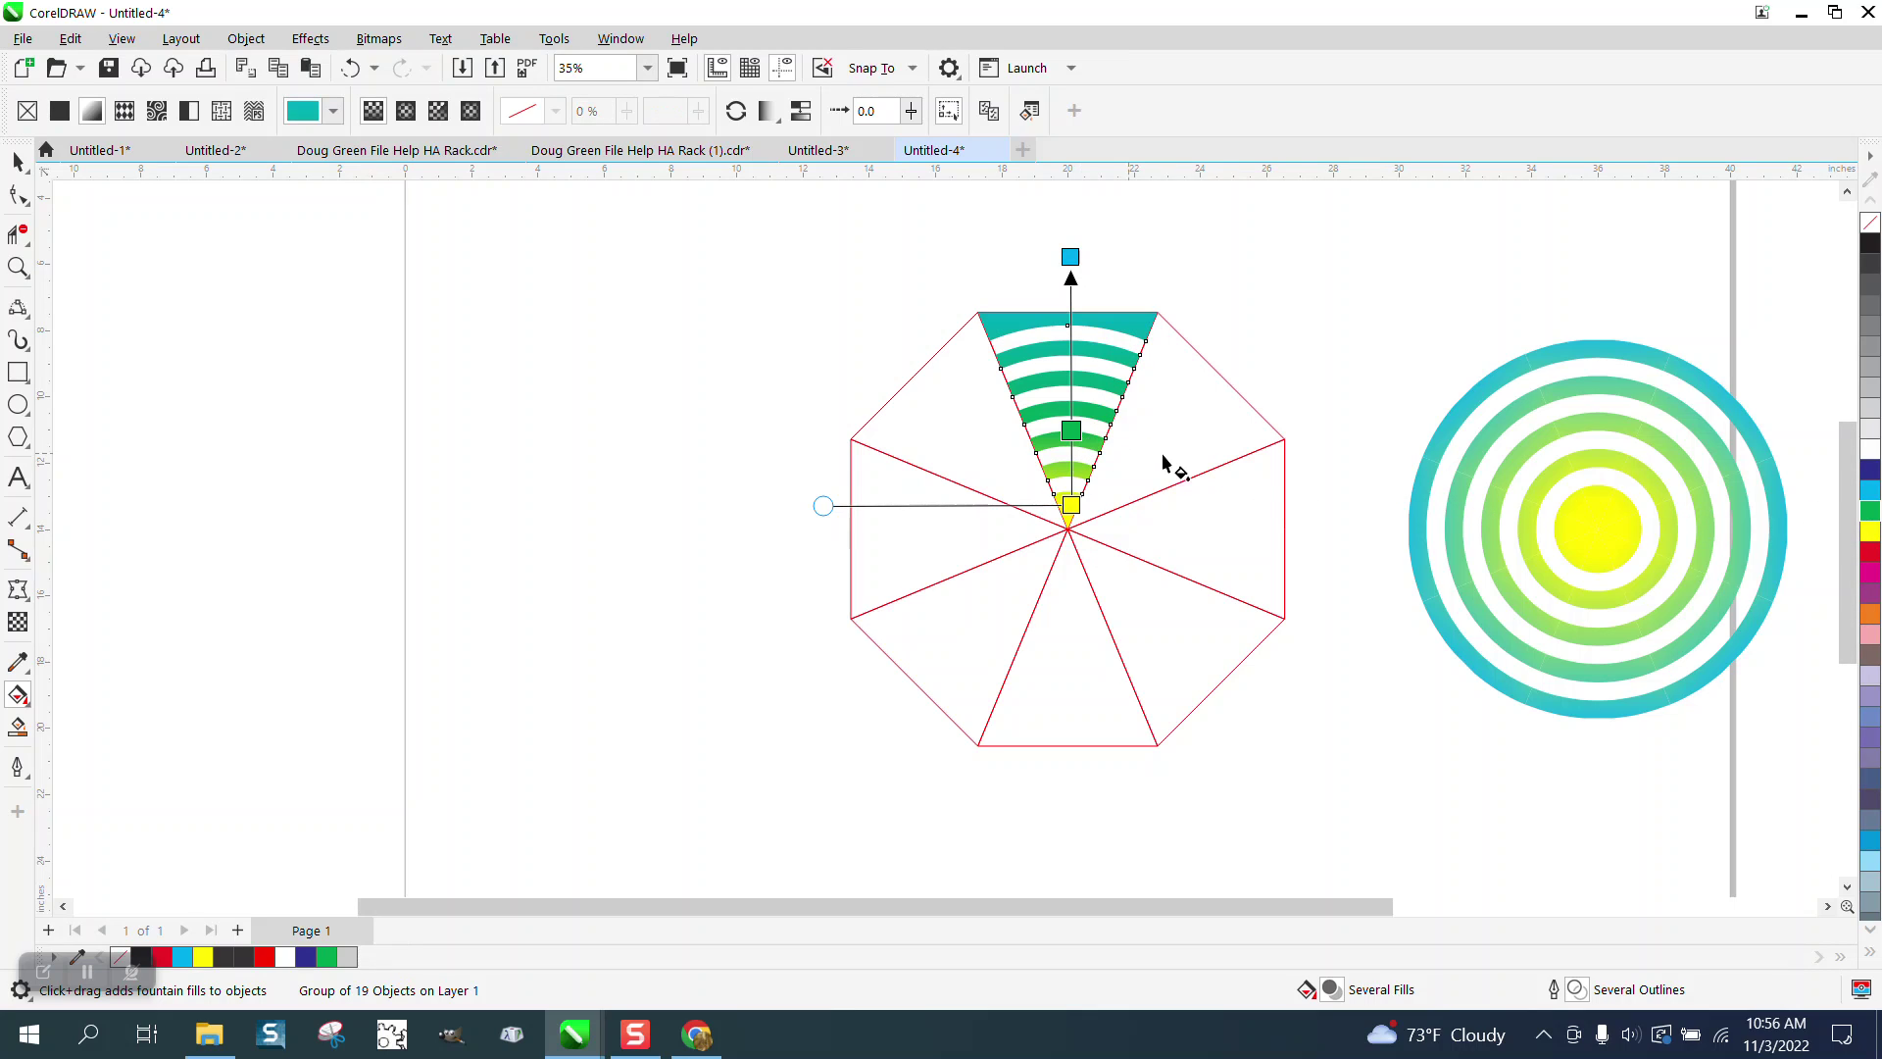
left_click_drag(1872, 552, 1071, 449)
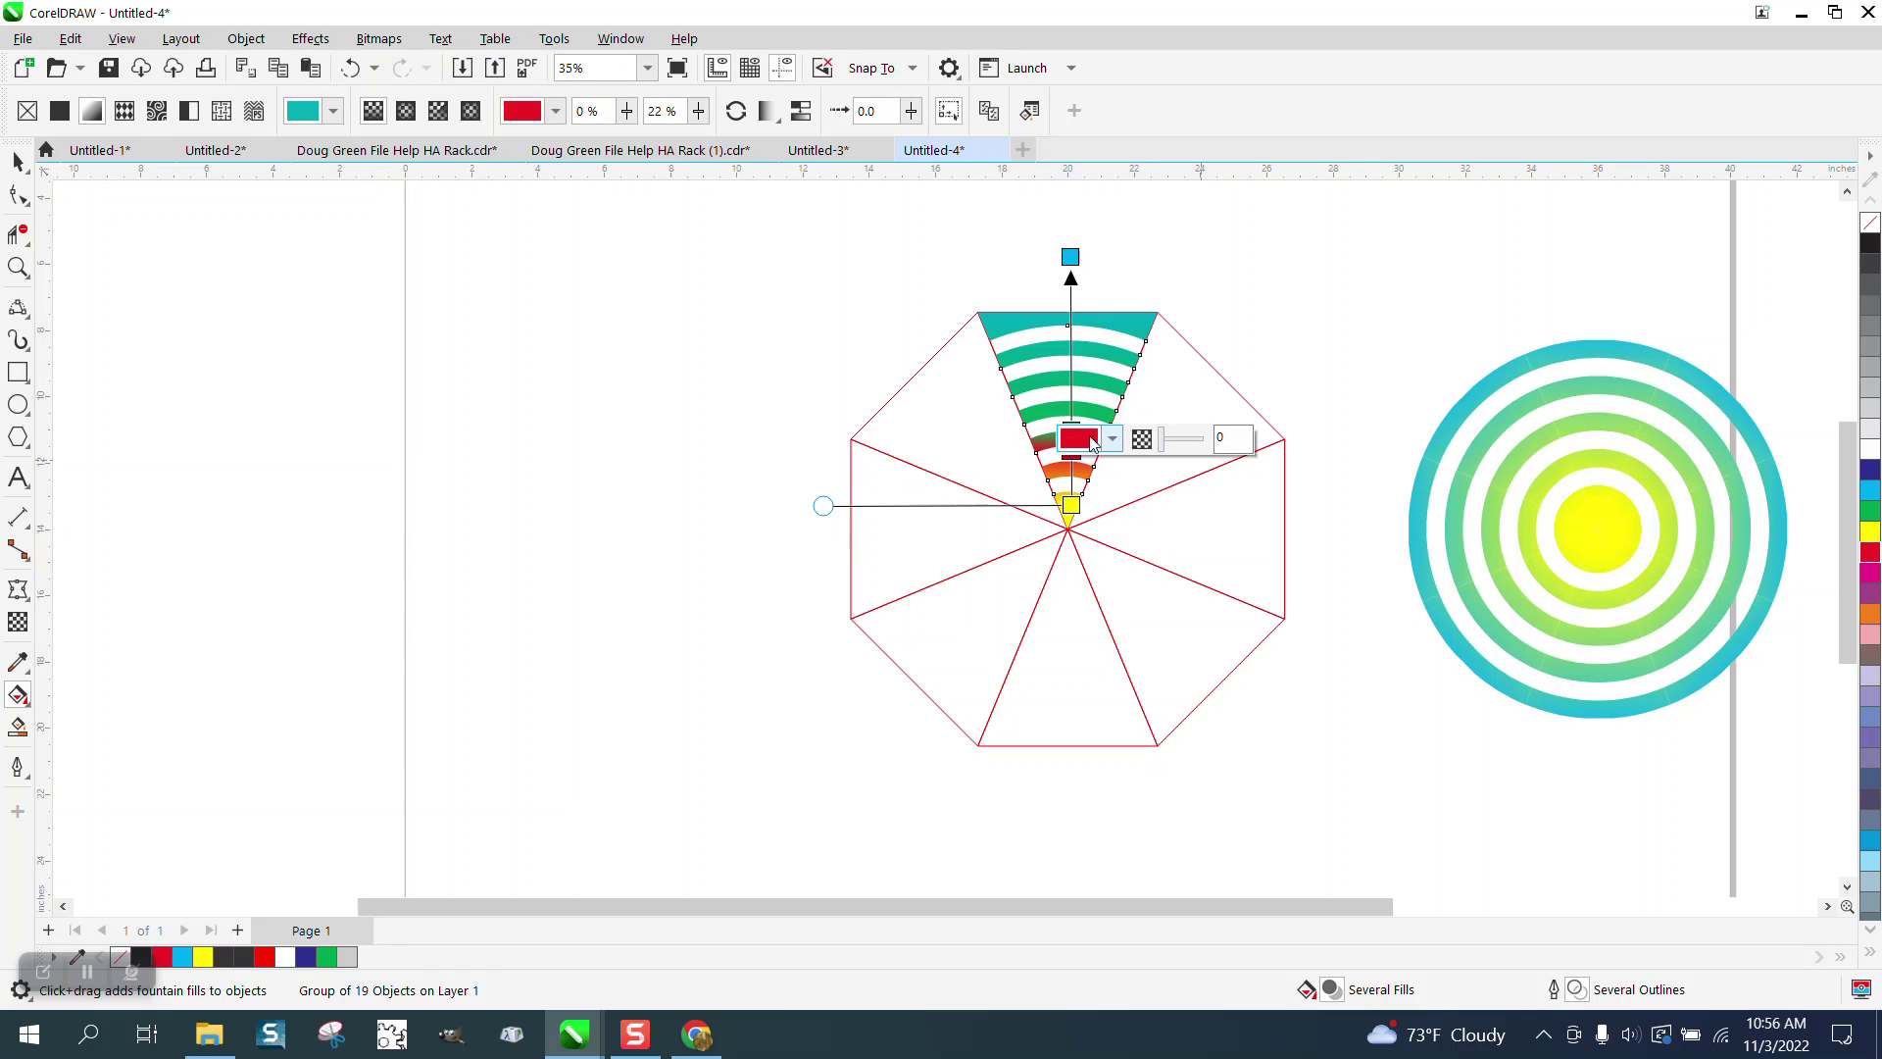
Make the red stop 75% transparent and move the green stop higher up the gradient
left_click(1196, 394)
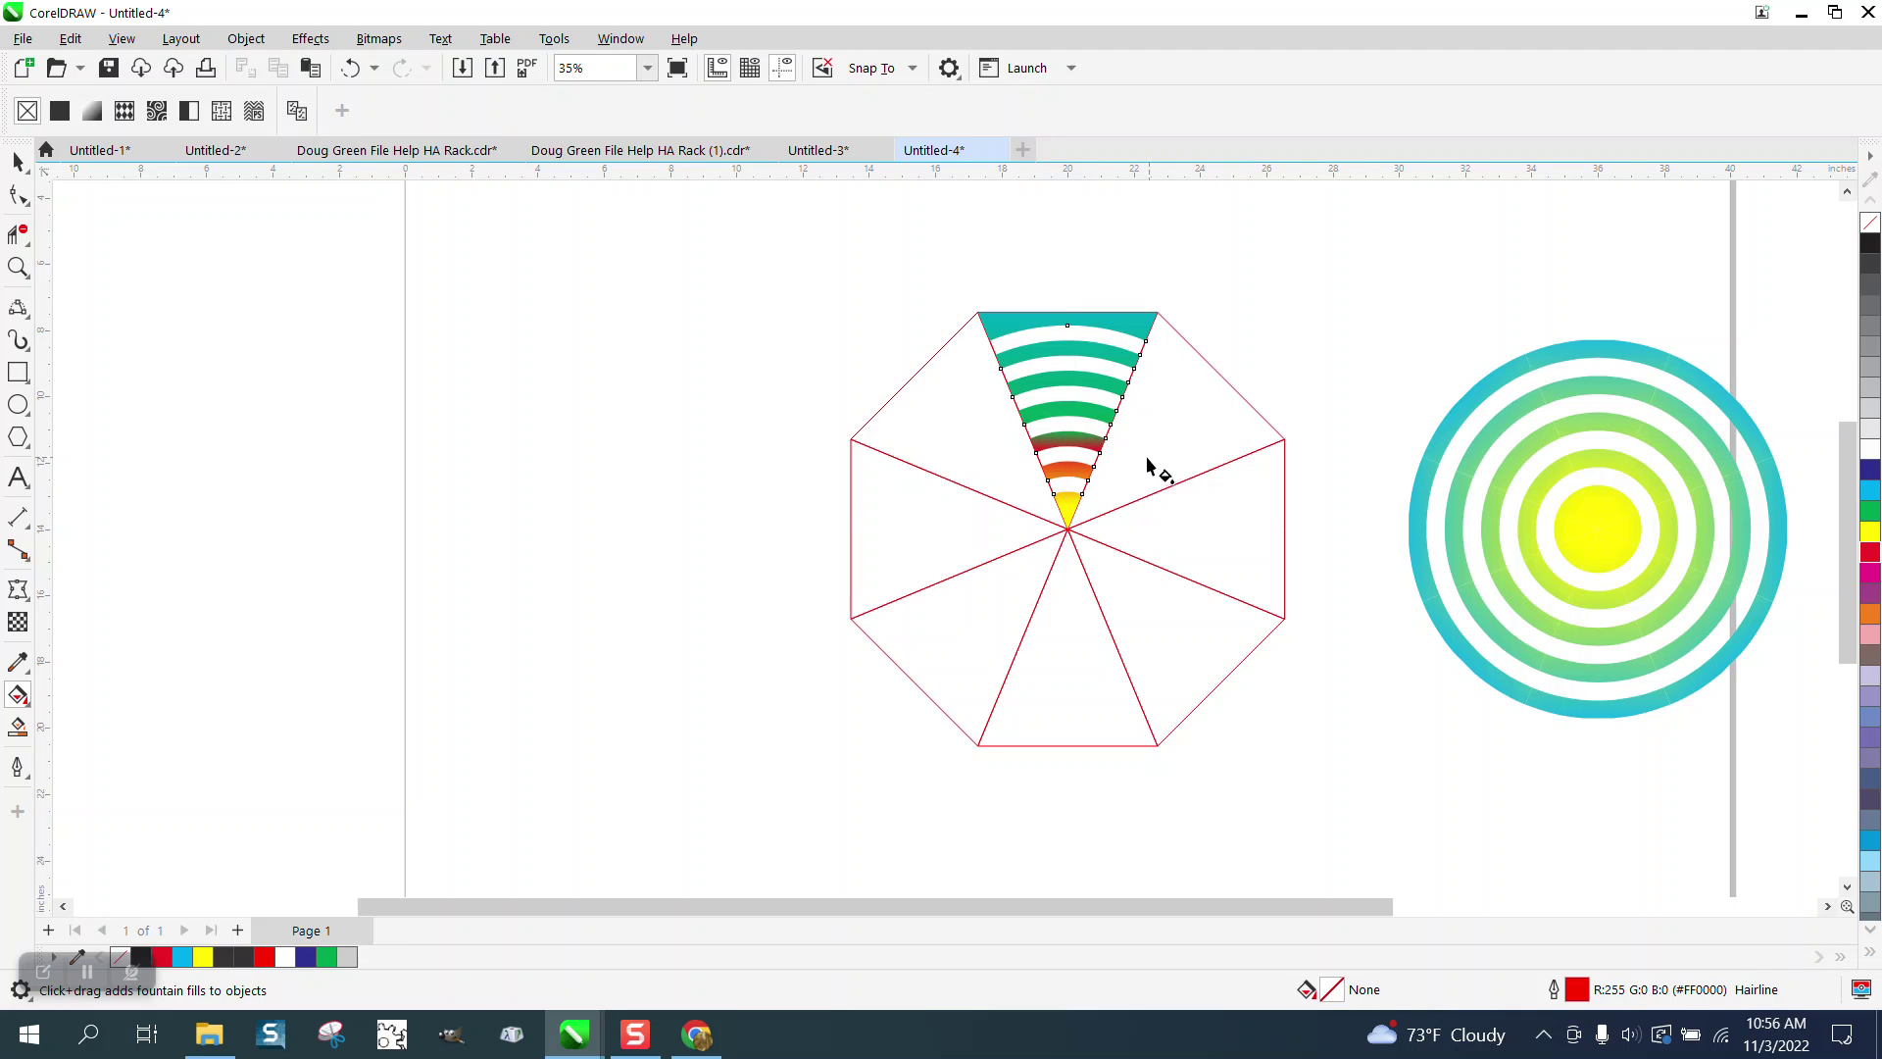
left_click(1074, 452)
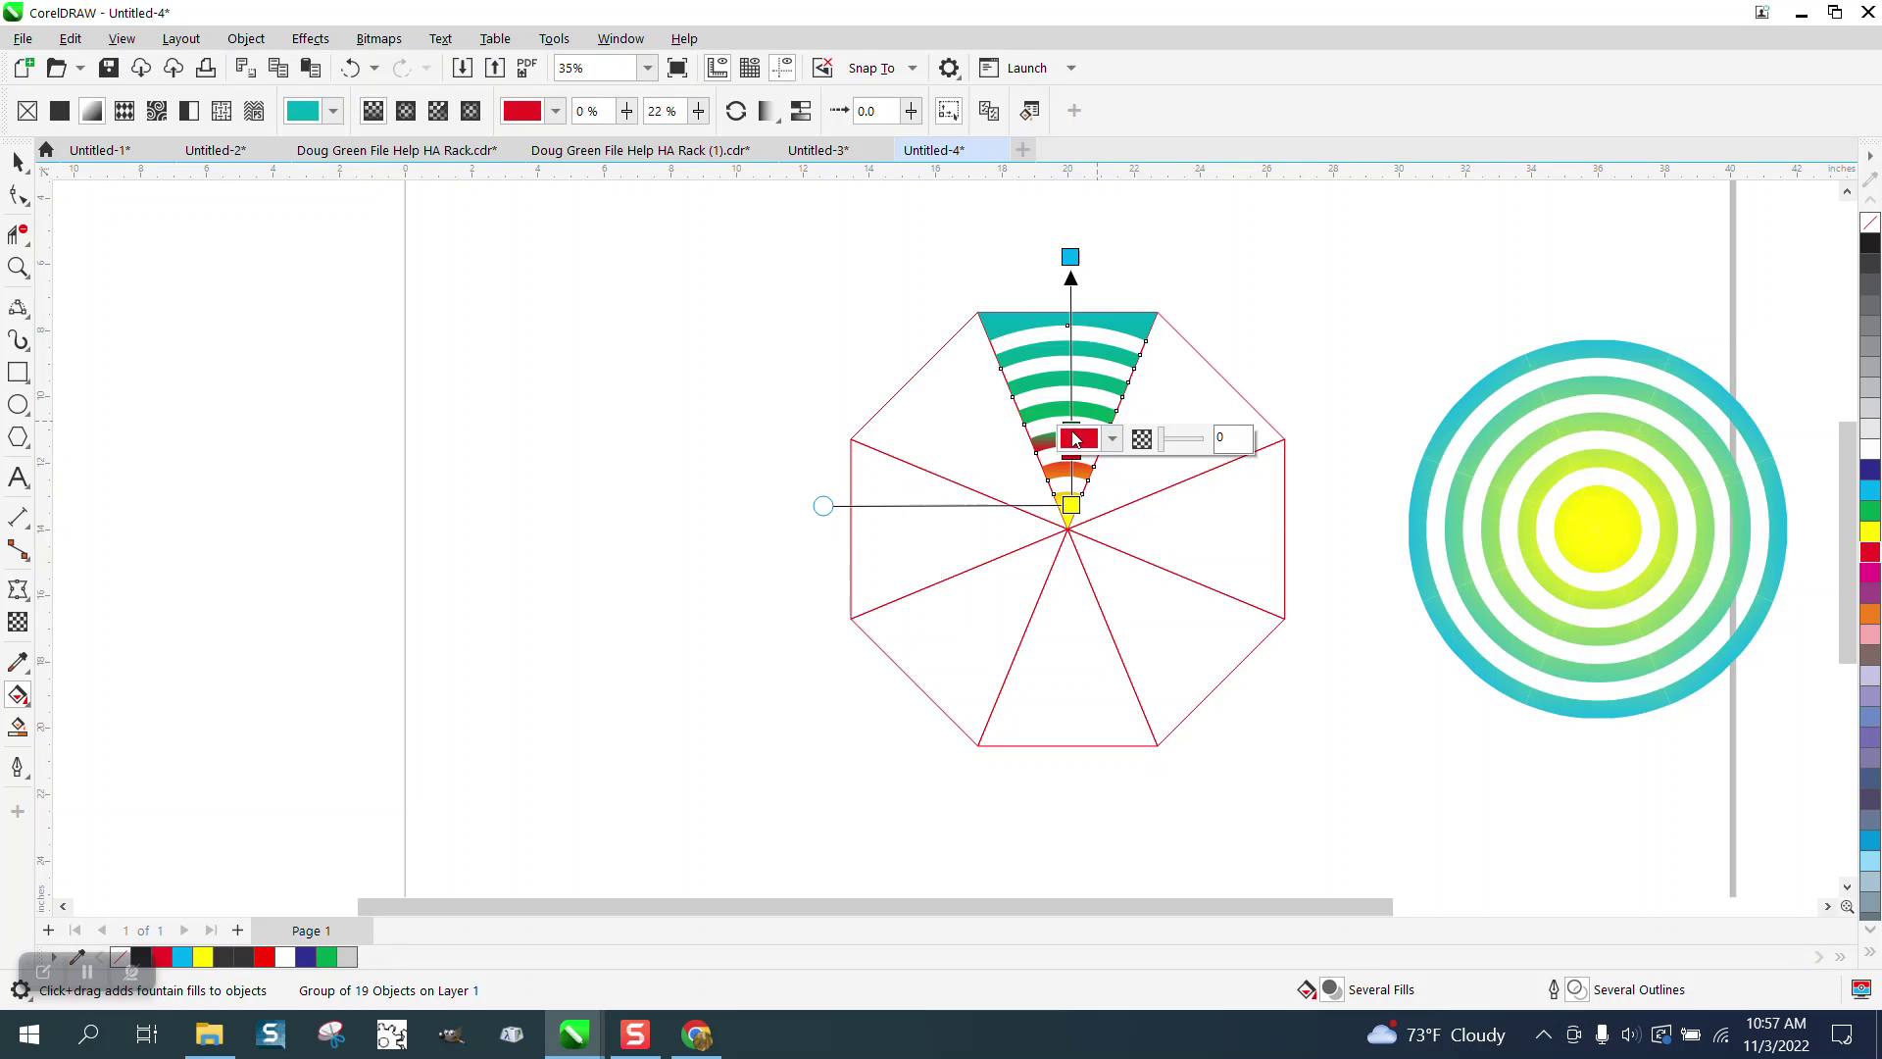
left_click(1191, 438)
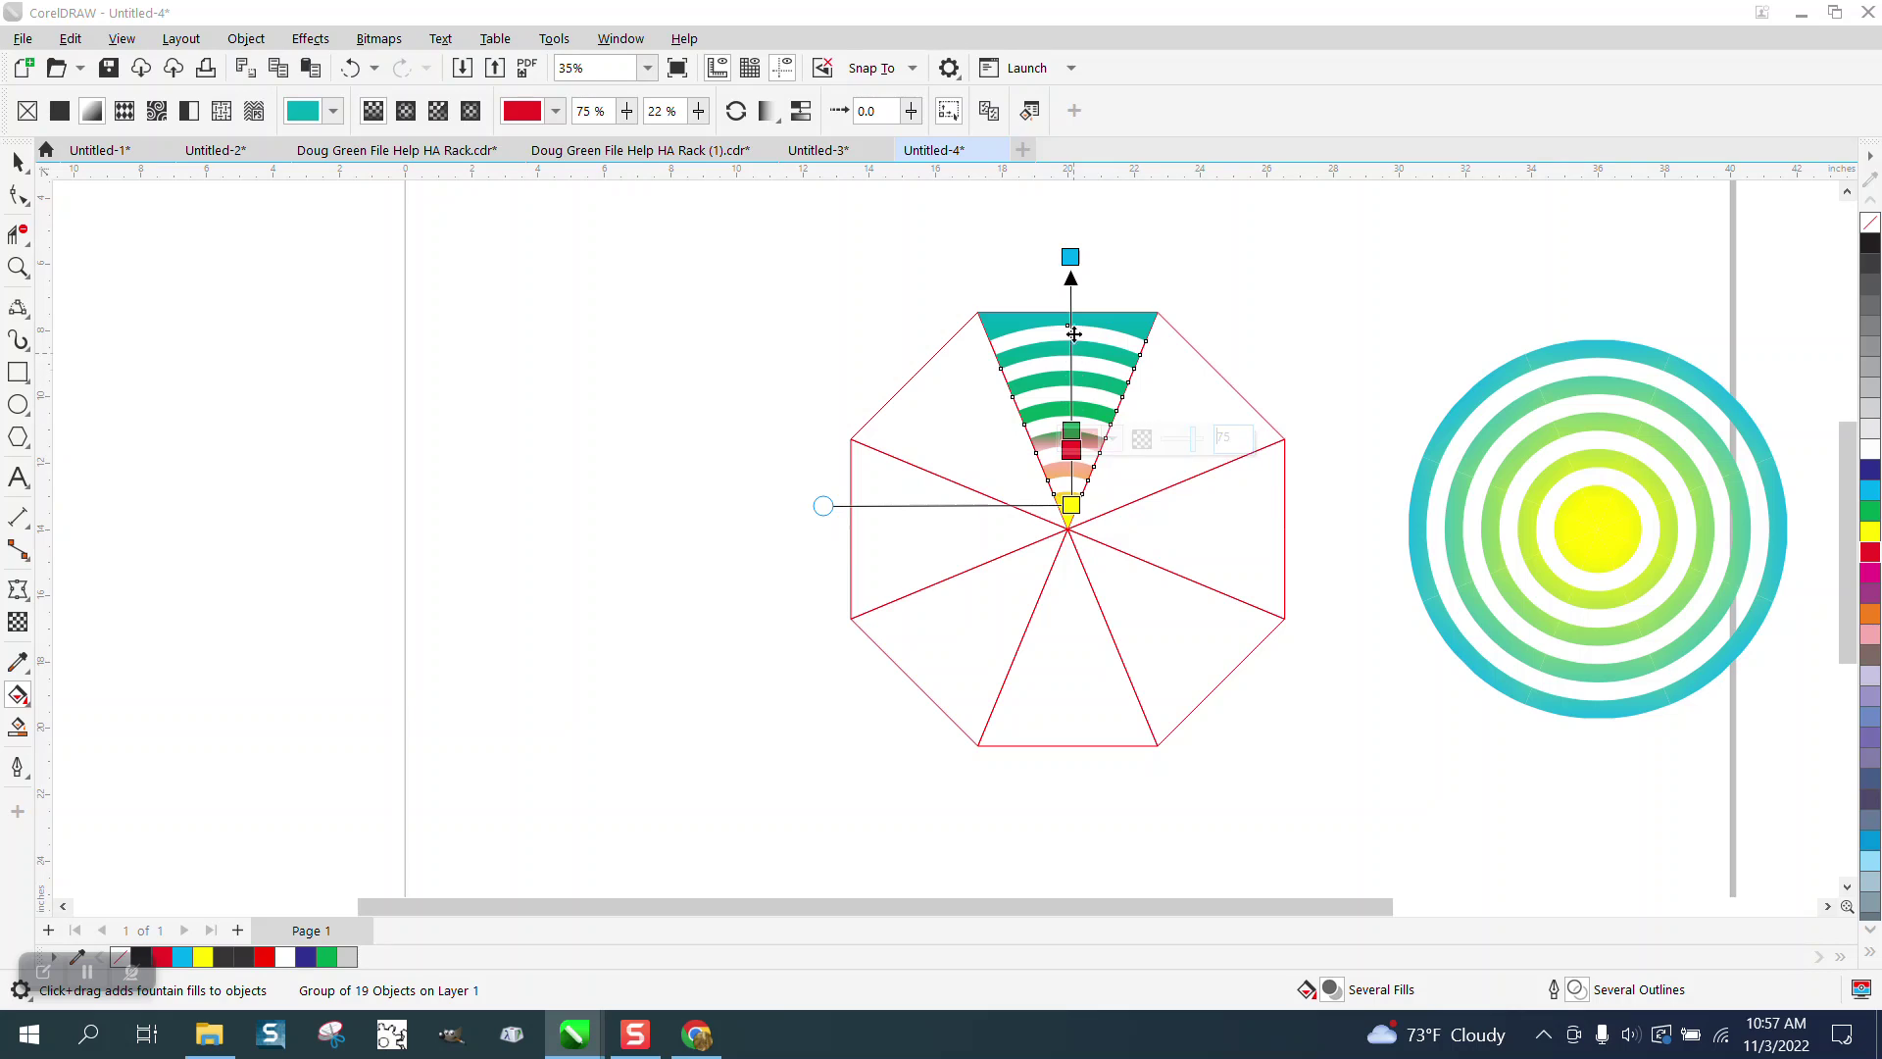
left_click(1070, 257)
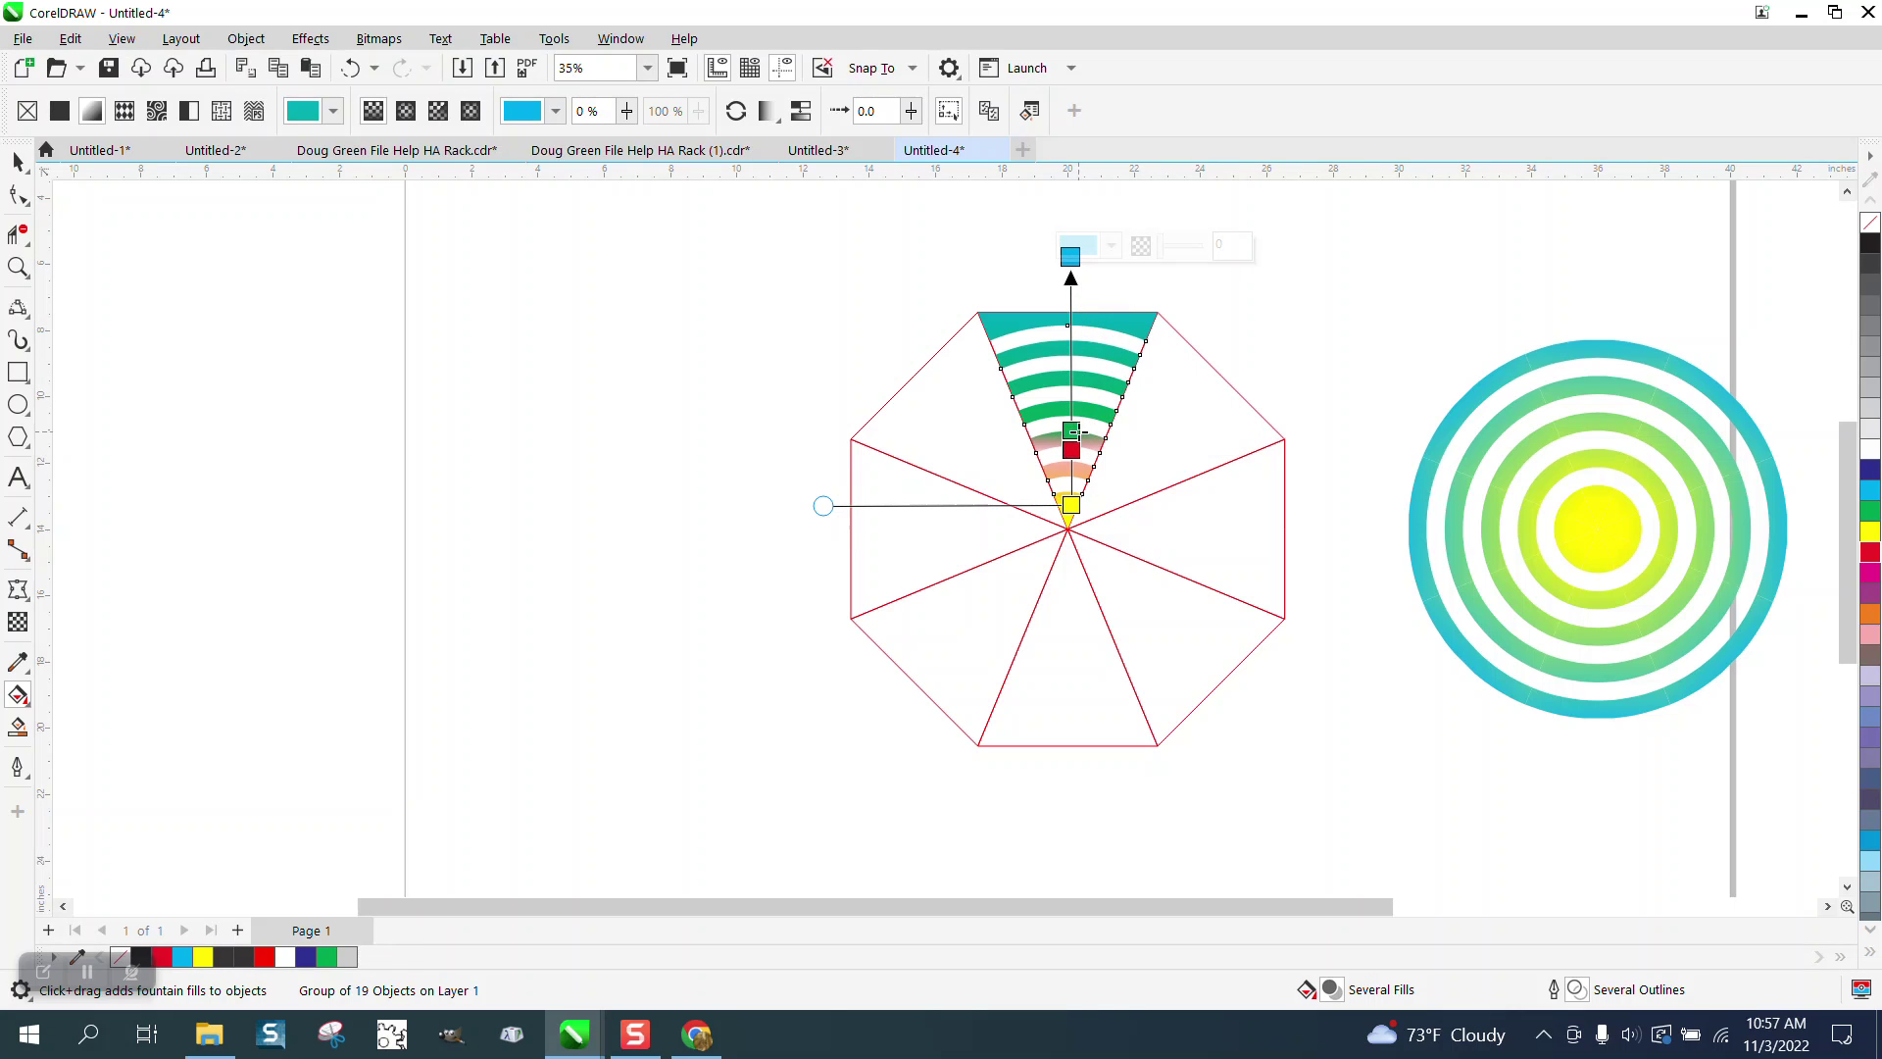
left_click_drag(1073, 432, 1072, 391)
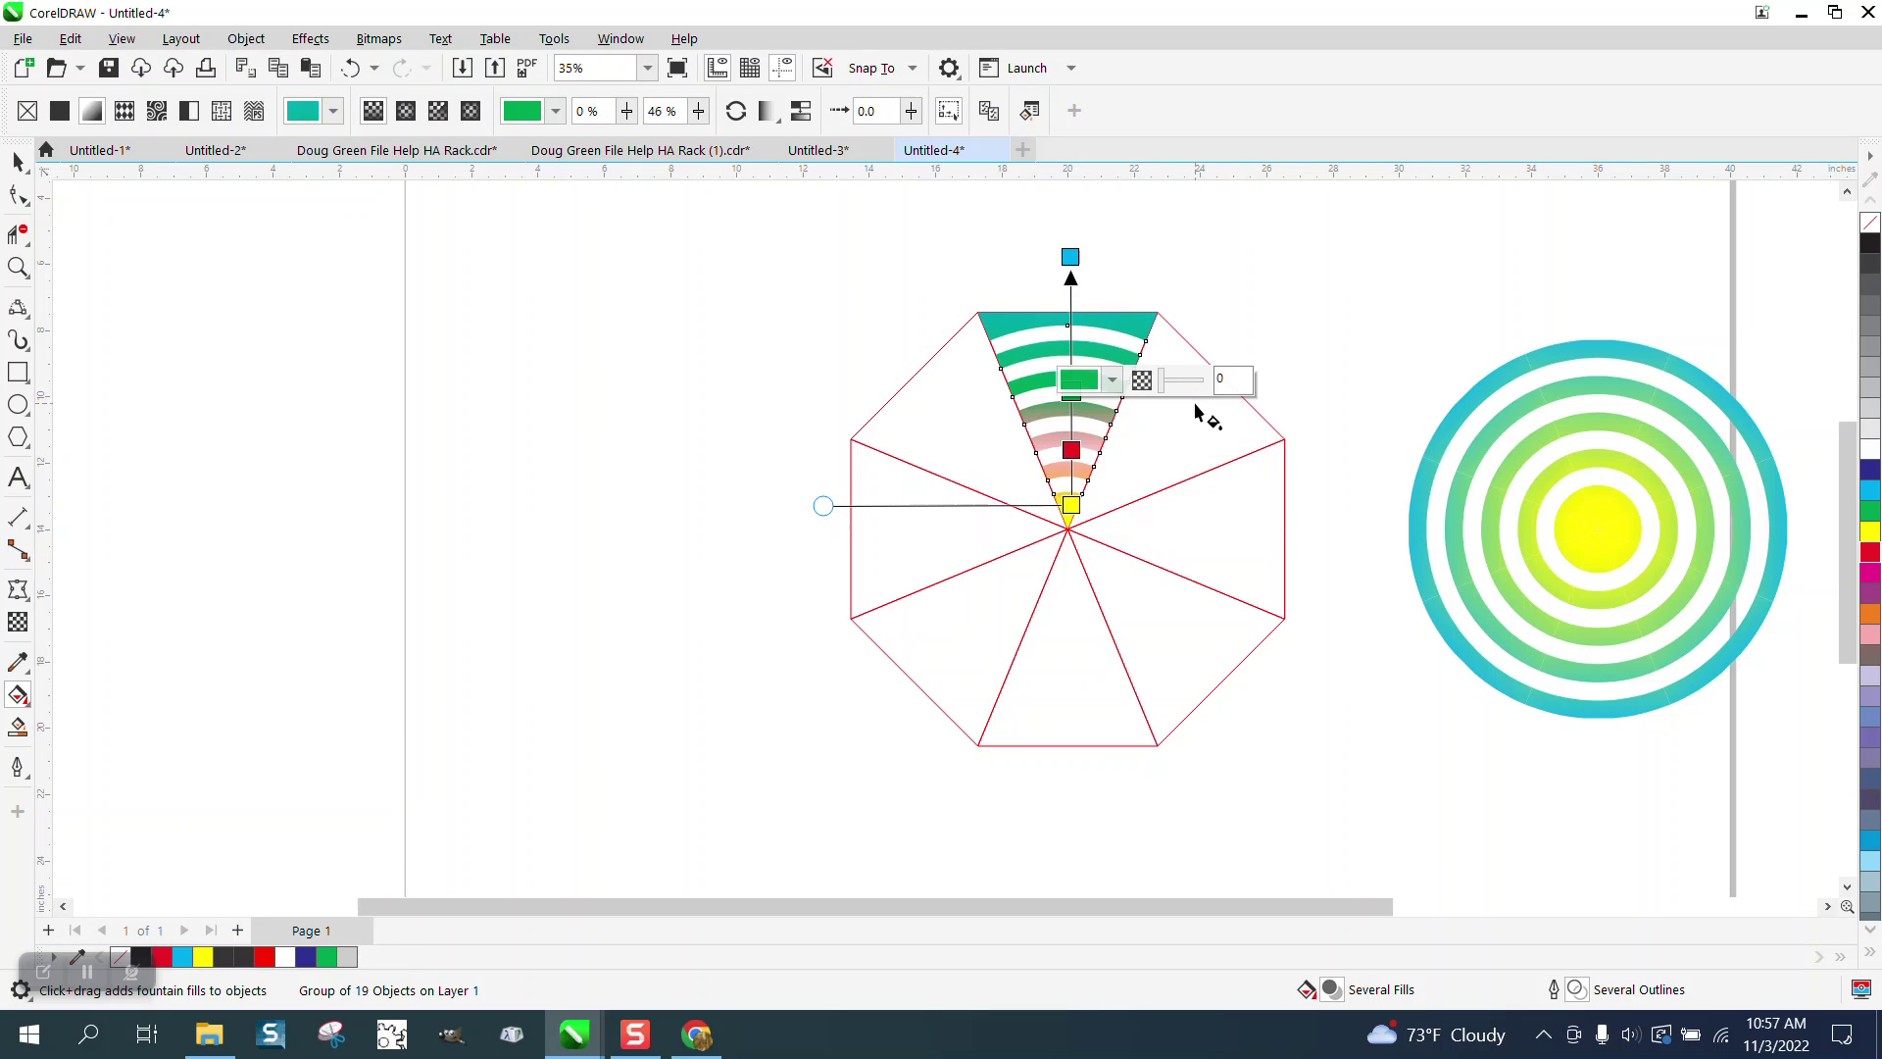
left_click(26, 163)
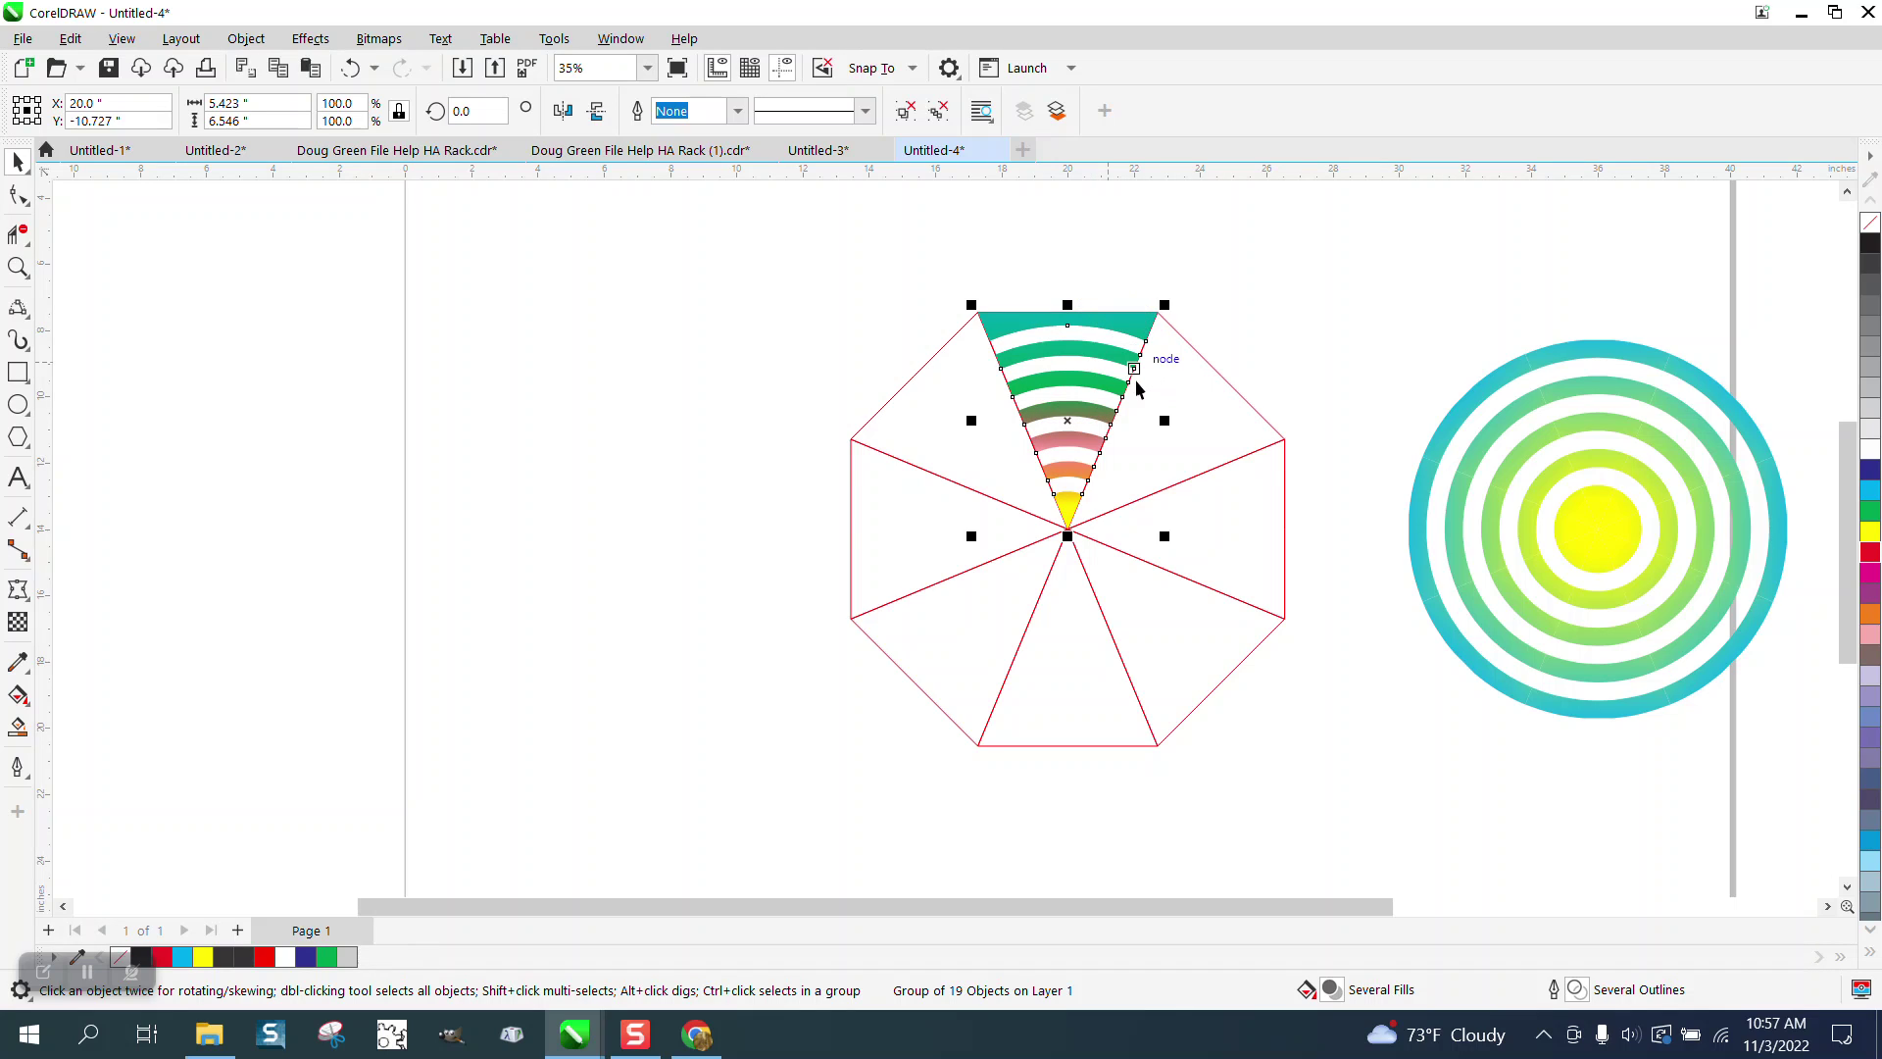
Move the wedge's rotation centre down to its apex
left_click(1082, 418)
left_click_drag(1068, 419, 1065, 527)
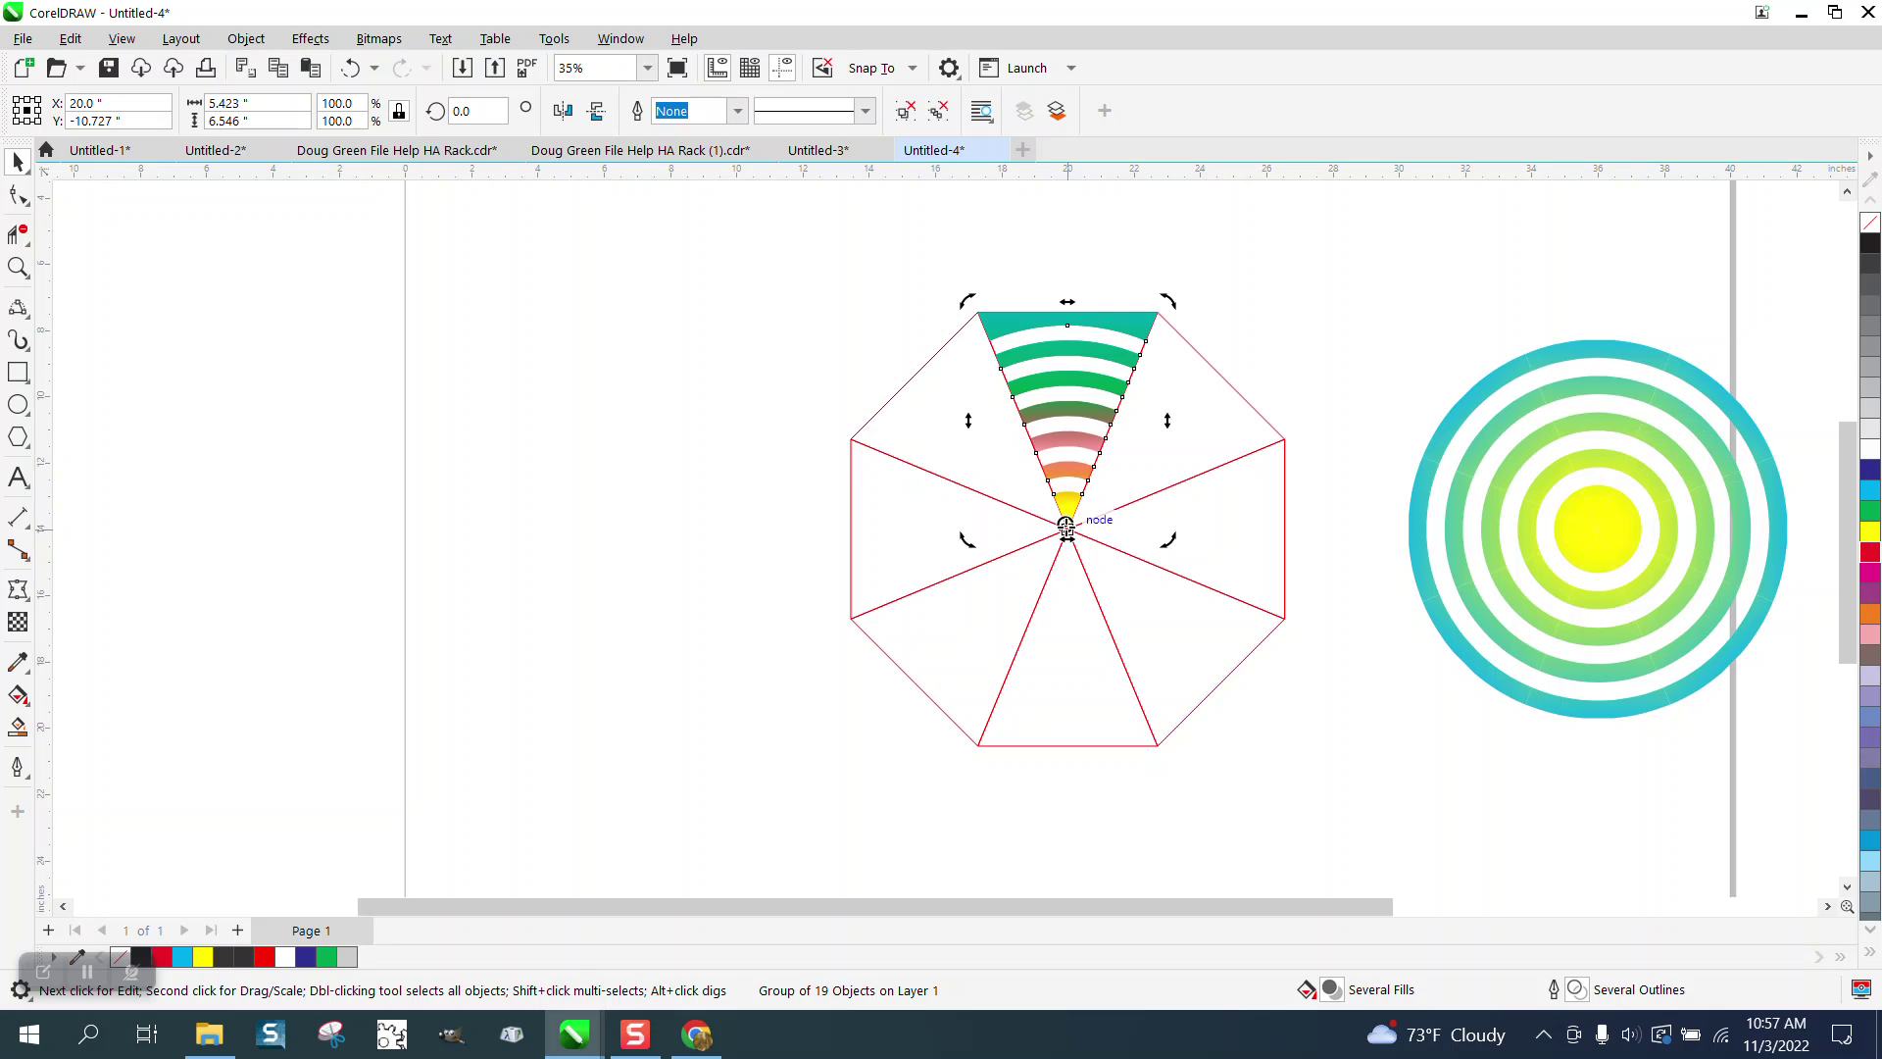
left_click(1074, 416)
left_click(1074, 415)
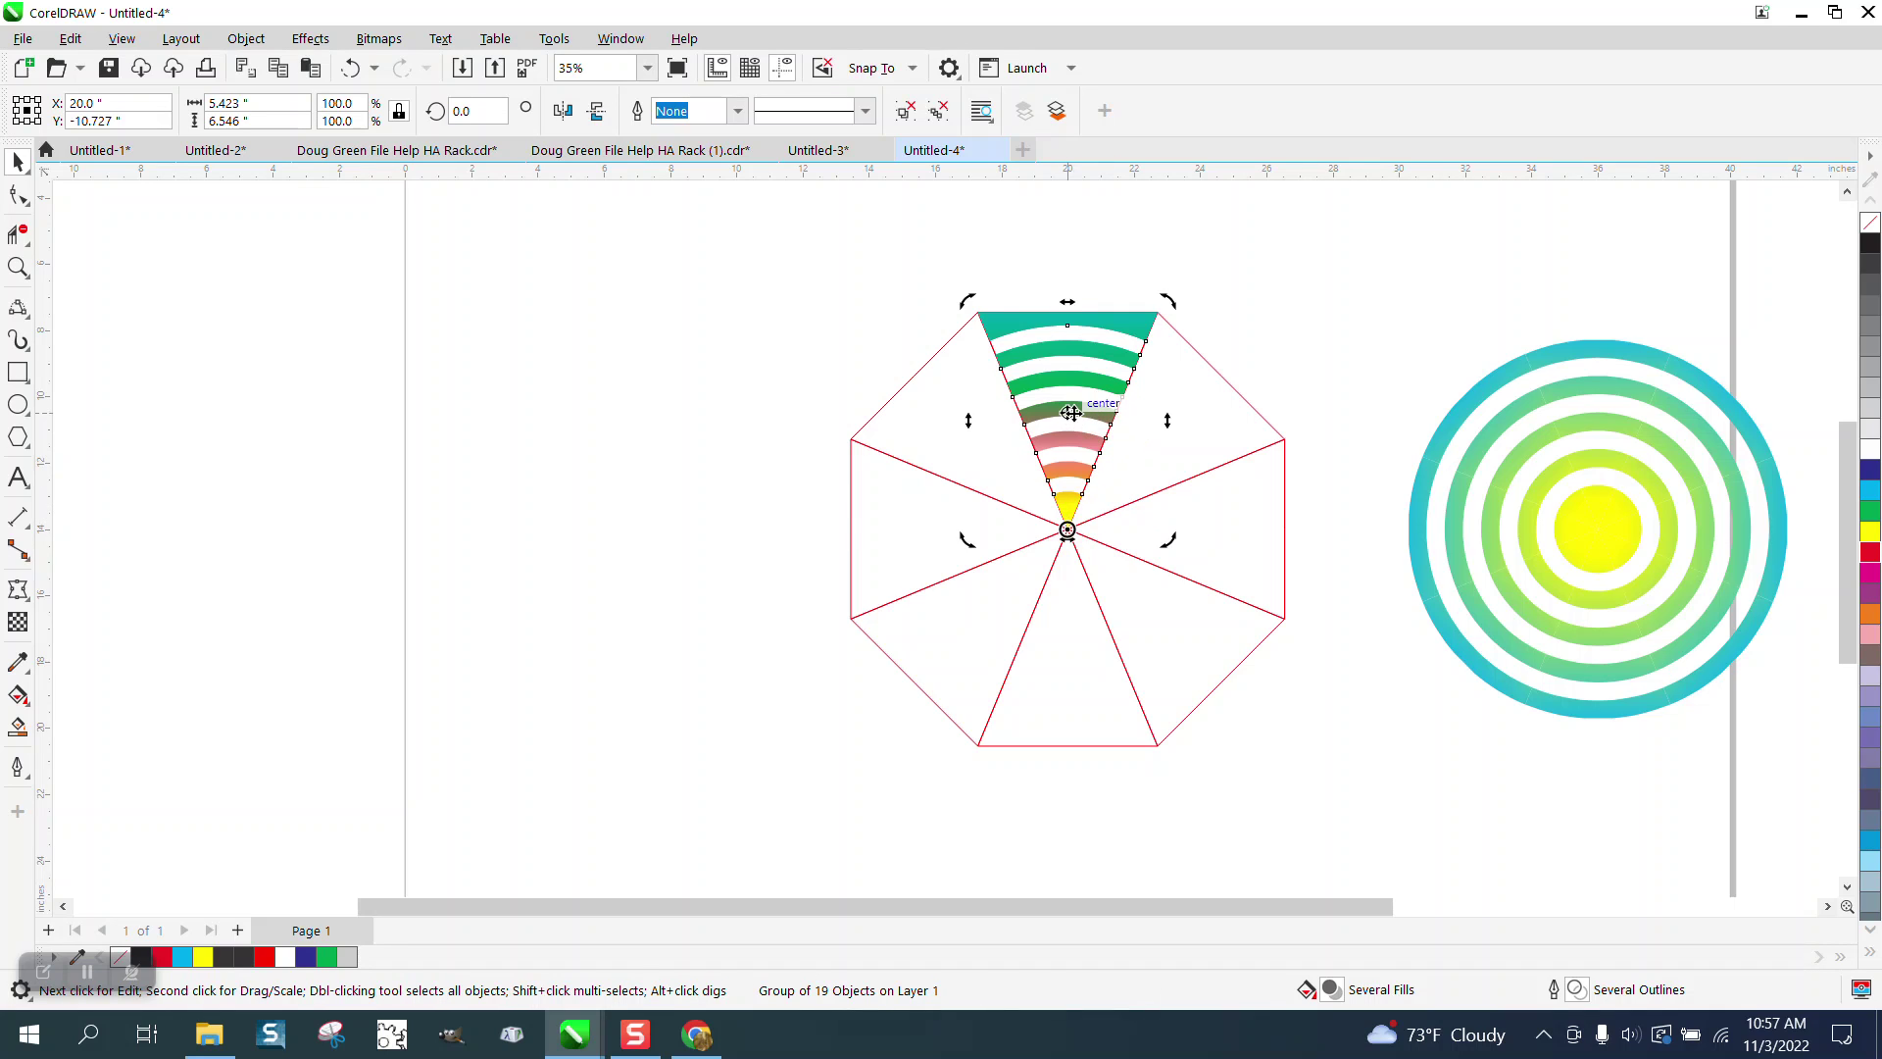
Rotate the wedge by 45°, replacing a mistaken 0.45 angle entry
double_click(495, 111)
type("0.45")
key("Return")
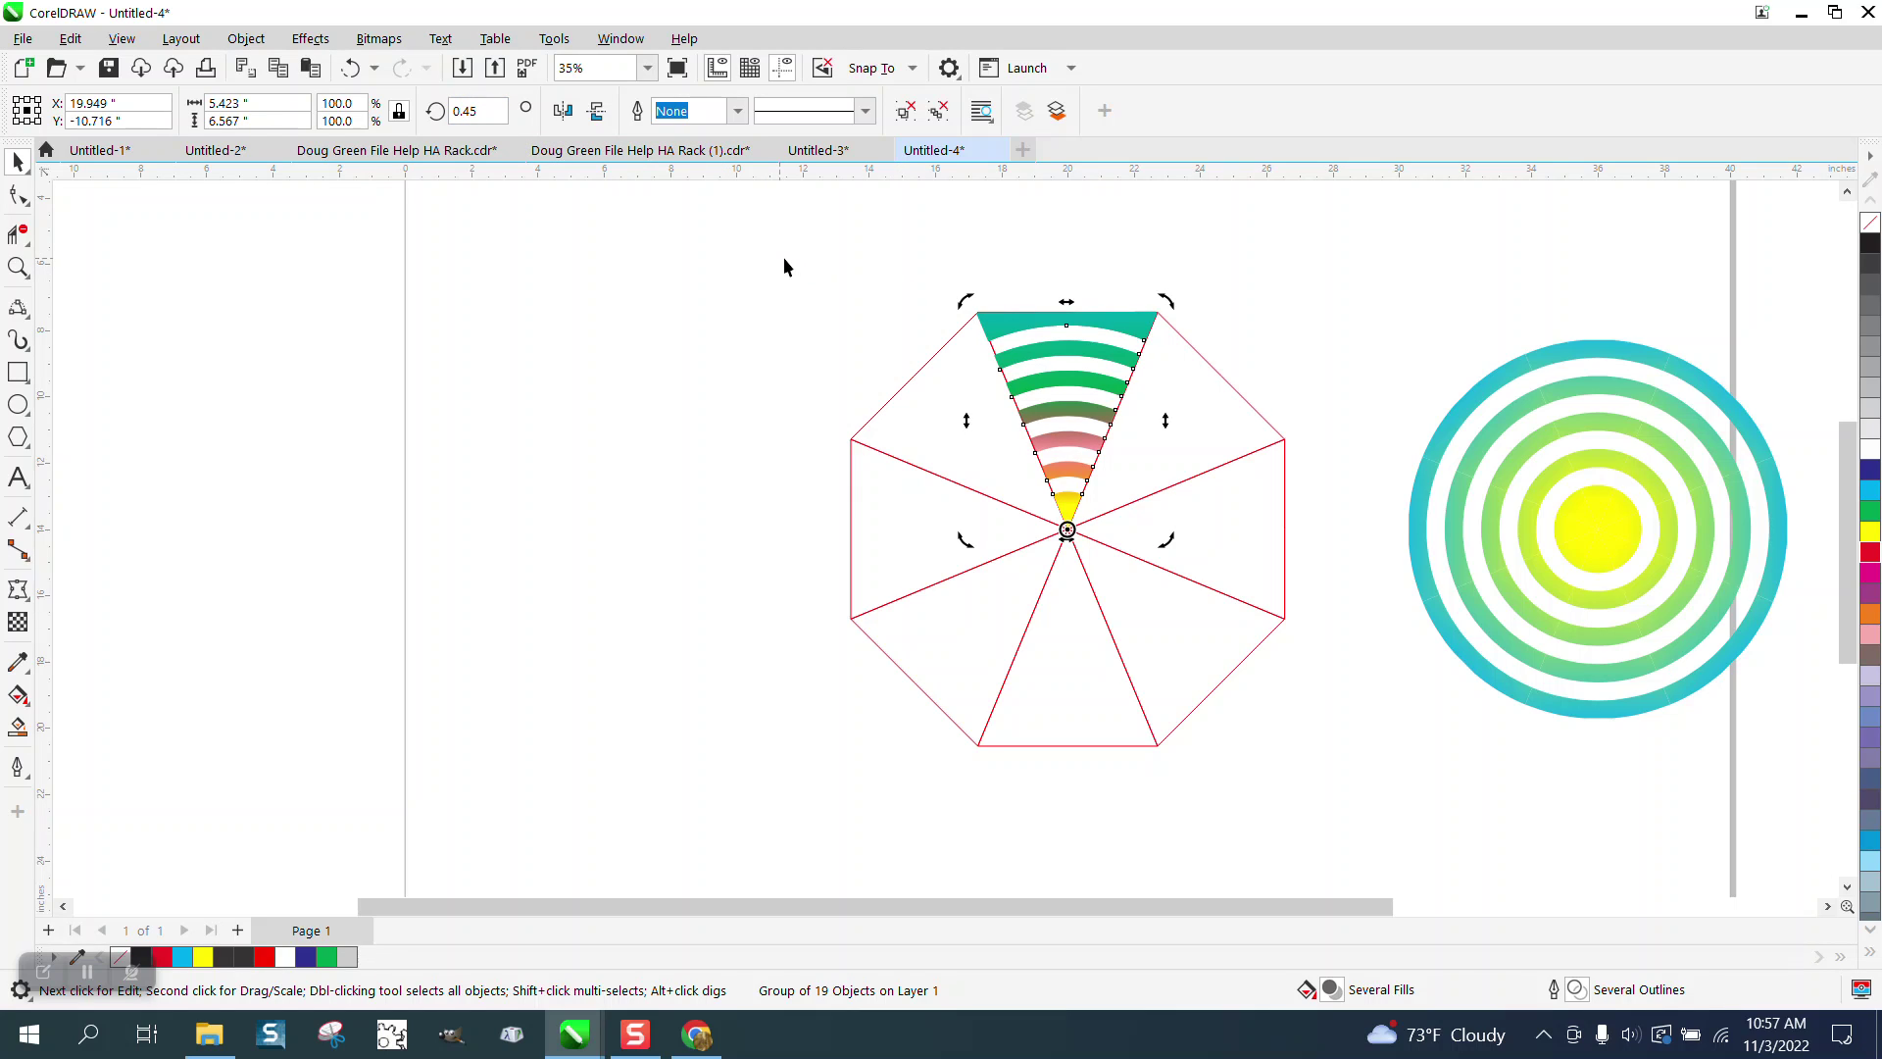
left_click(1059, 355)
left_click(1059, 354)
left_click(461, 111)
type("45")
key("Return")
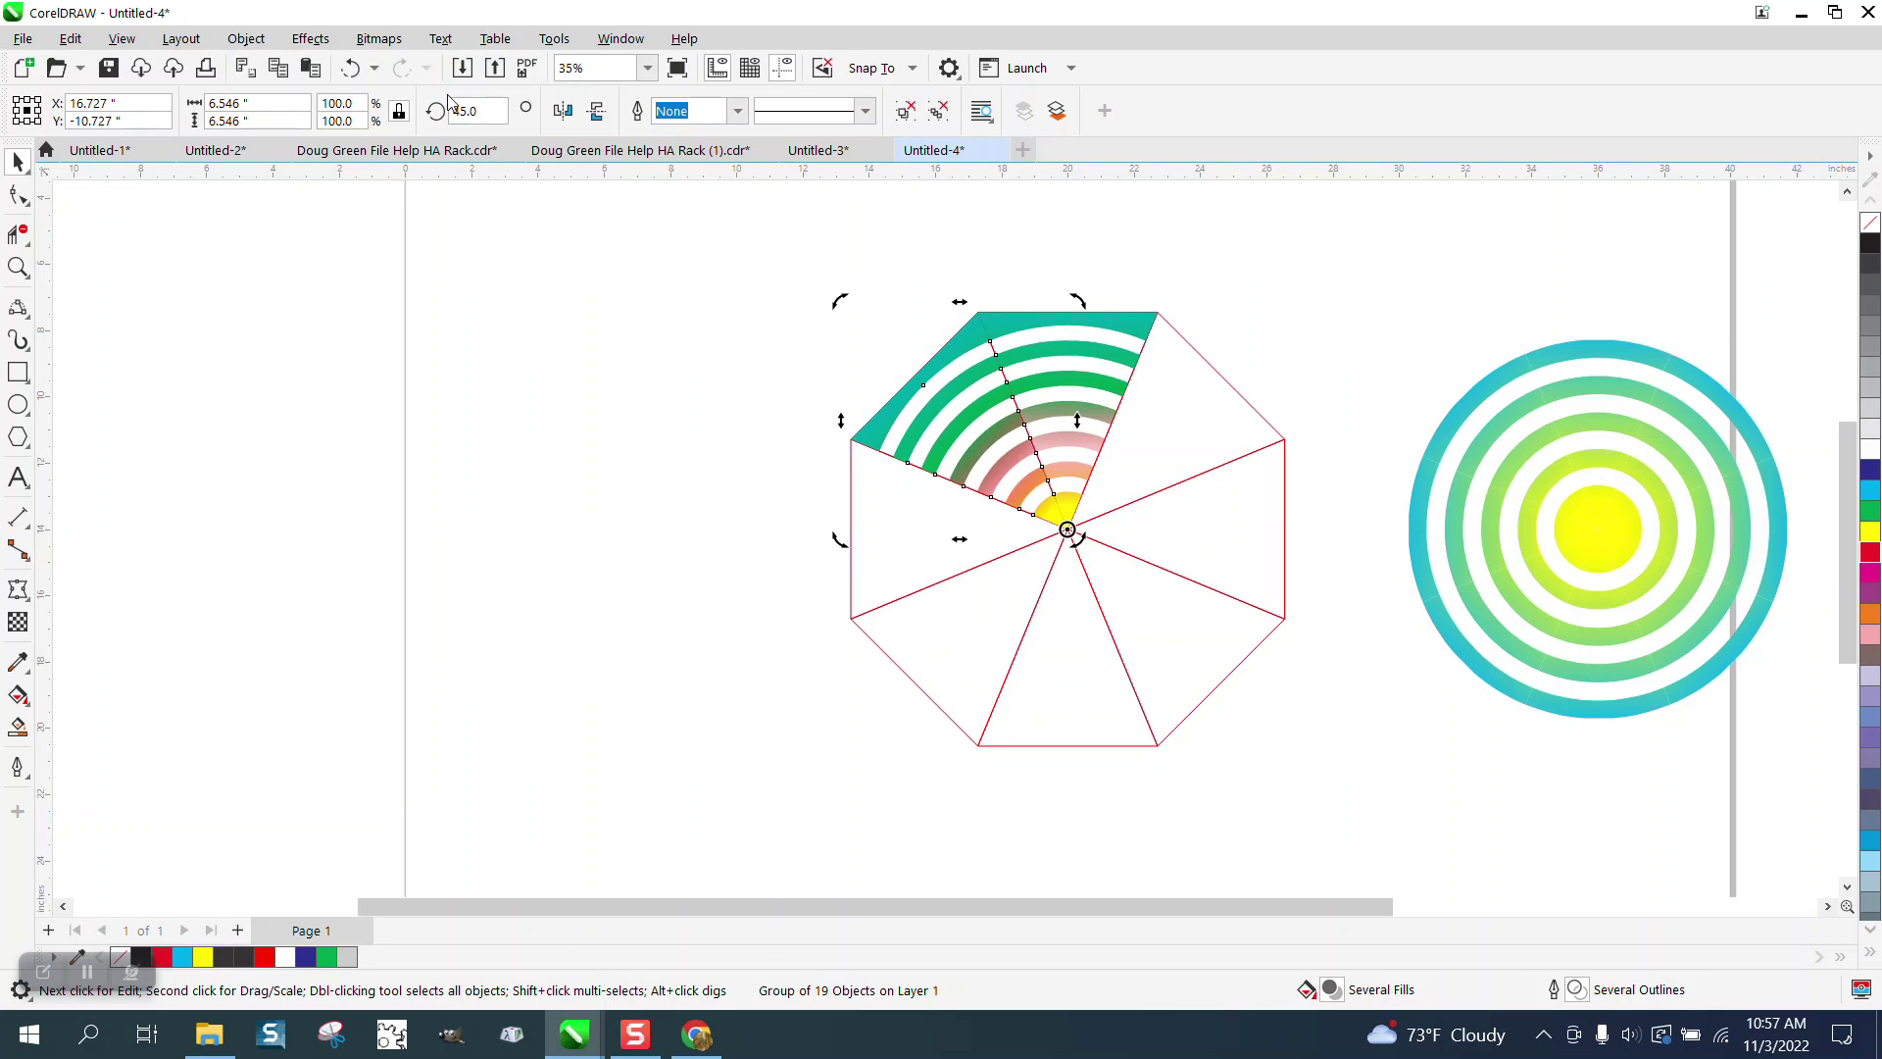
Rotate a wedge copy a further 90°, then repeat with Ctrl+R until eight wedges surround the tip
left_click(461, 111)
type("9")
type("0")
key("Return")
key("ctrl+r")
key("ctrl+r")
key("ctrl+r")
key("ctrl+r")
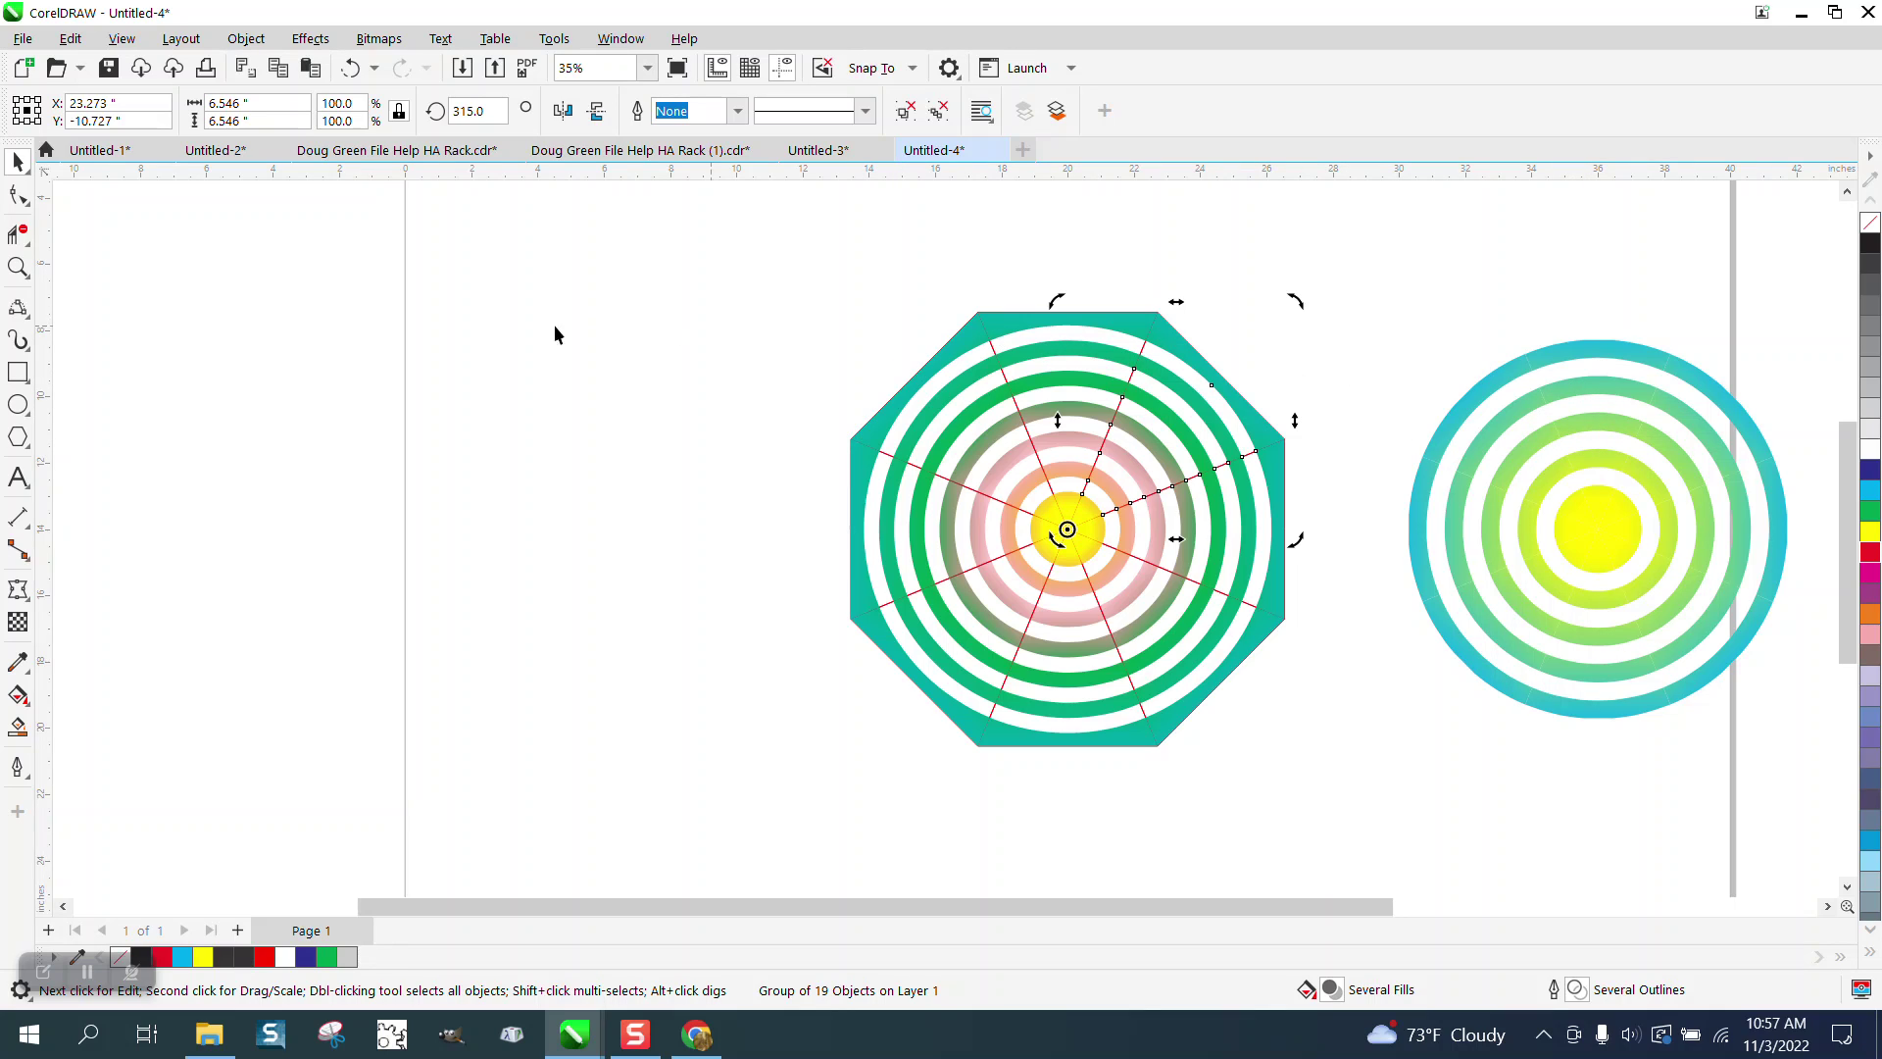
Zoom in, select and delete the red spoked guide octagon, then zoom back out
left_click(17, 267)
left_click_drag(859, 292, 1368, 720)
left_click(19, 163)
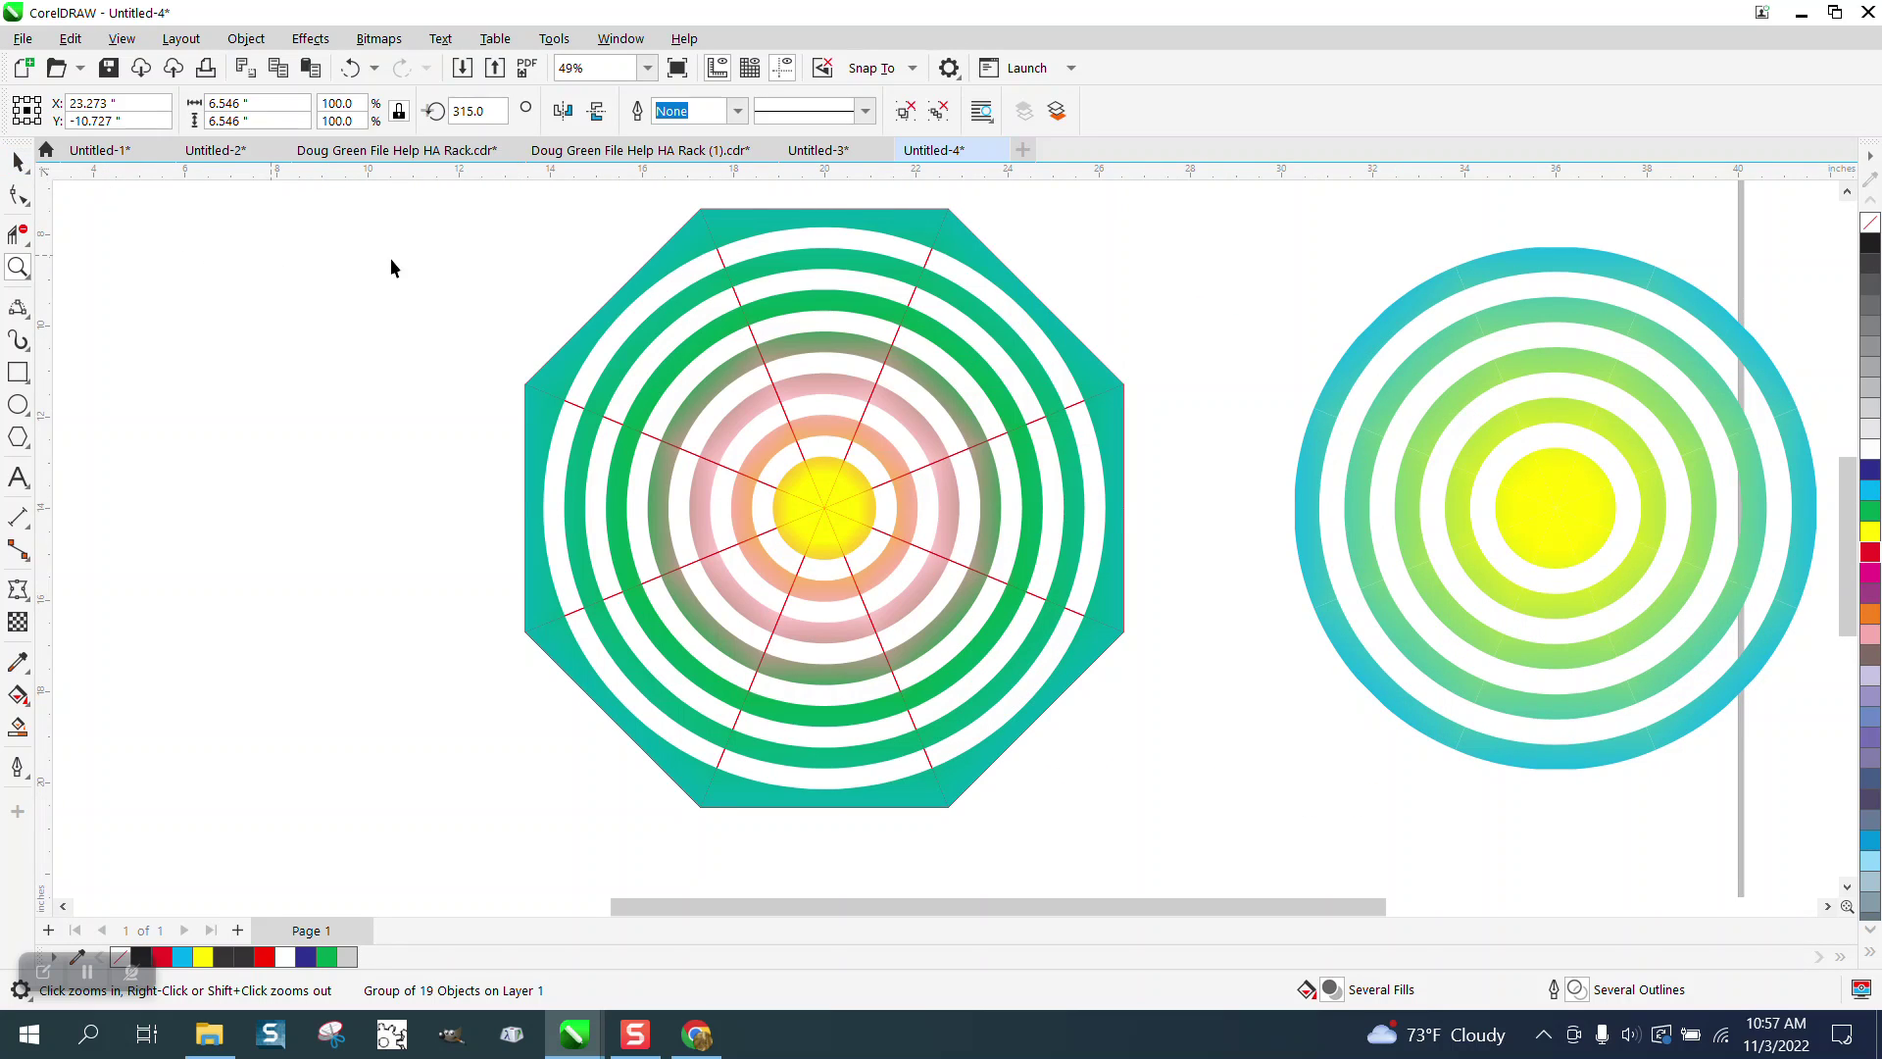
left_click(723, 262)
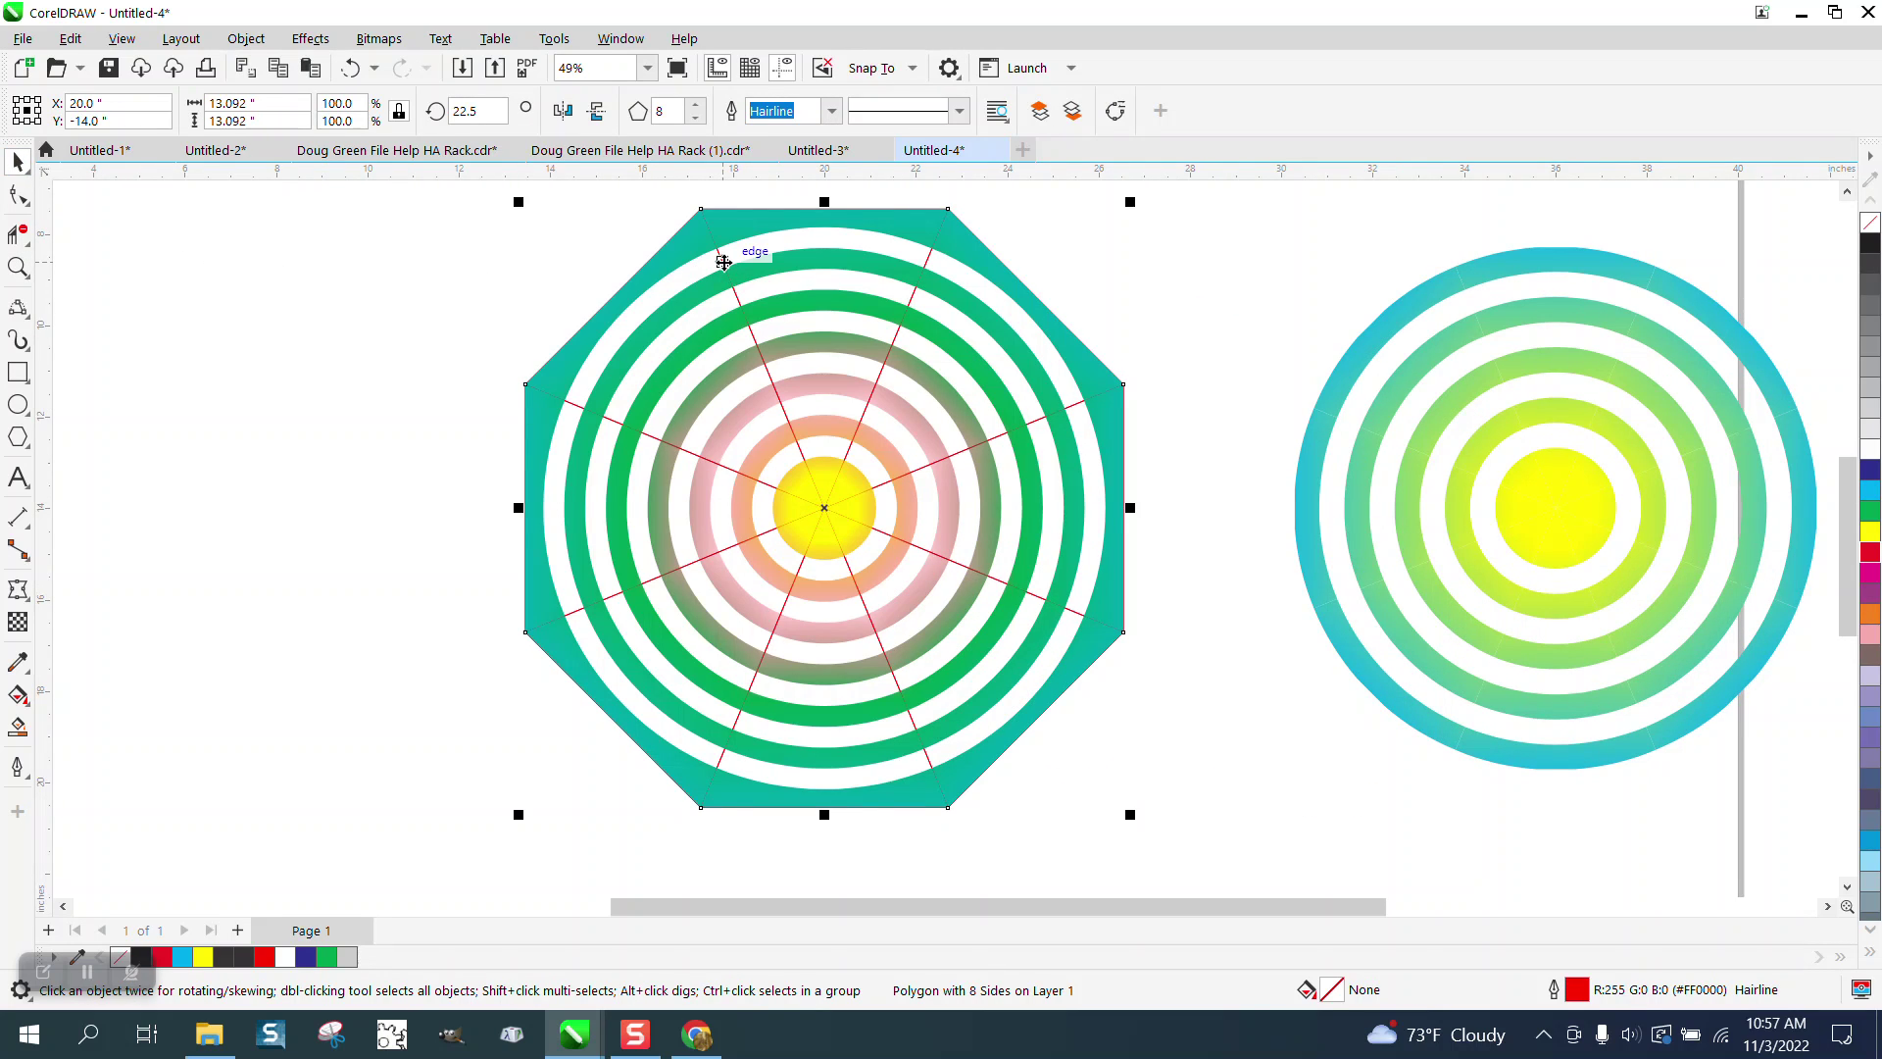
key("Escape")
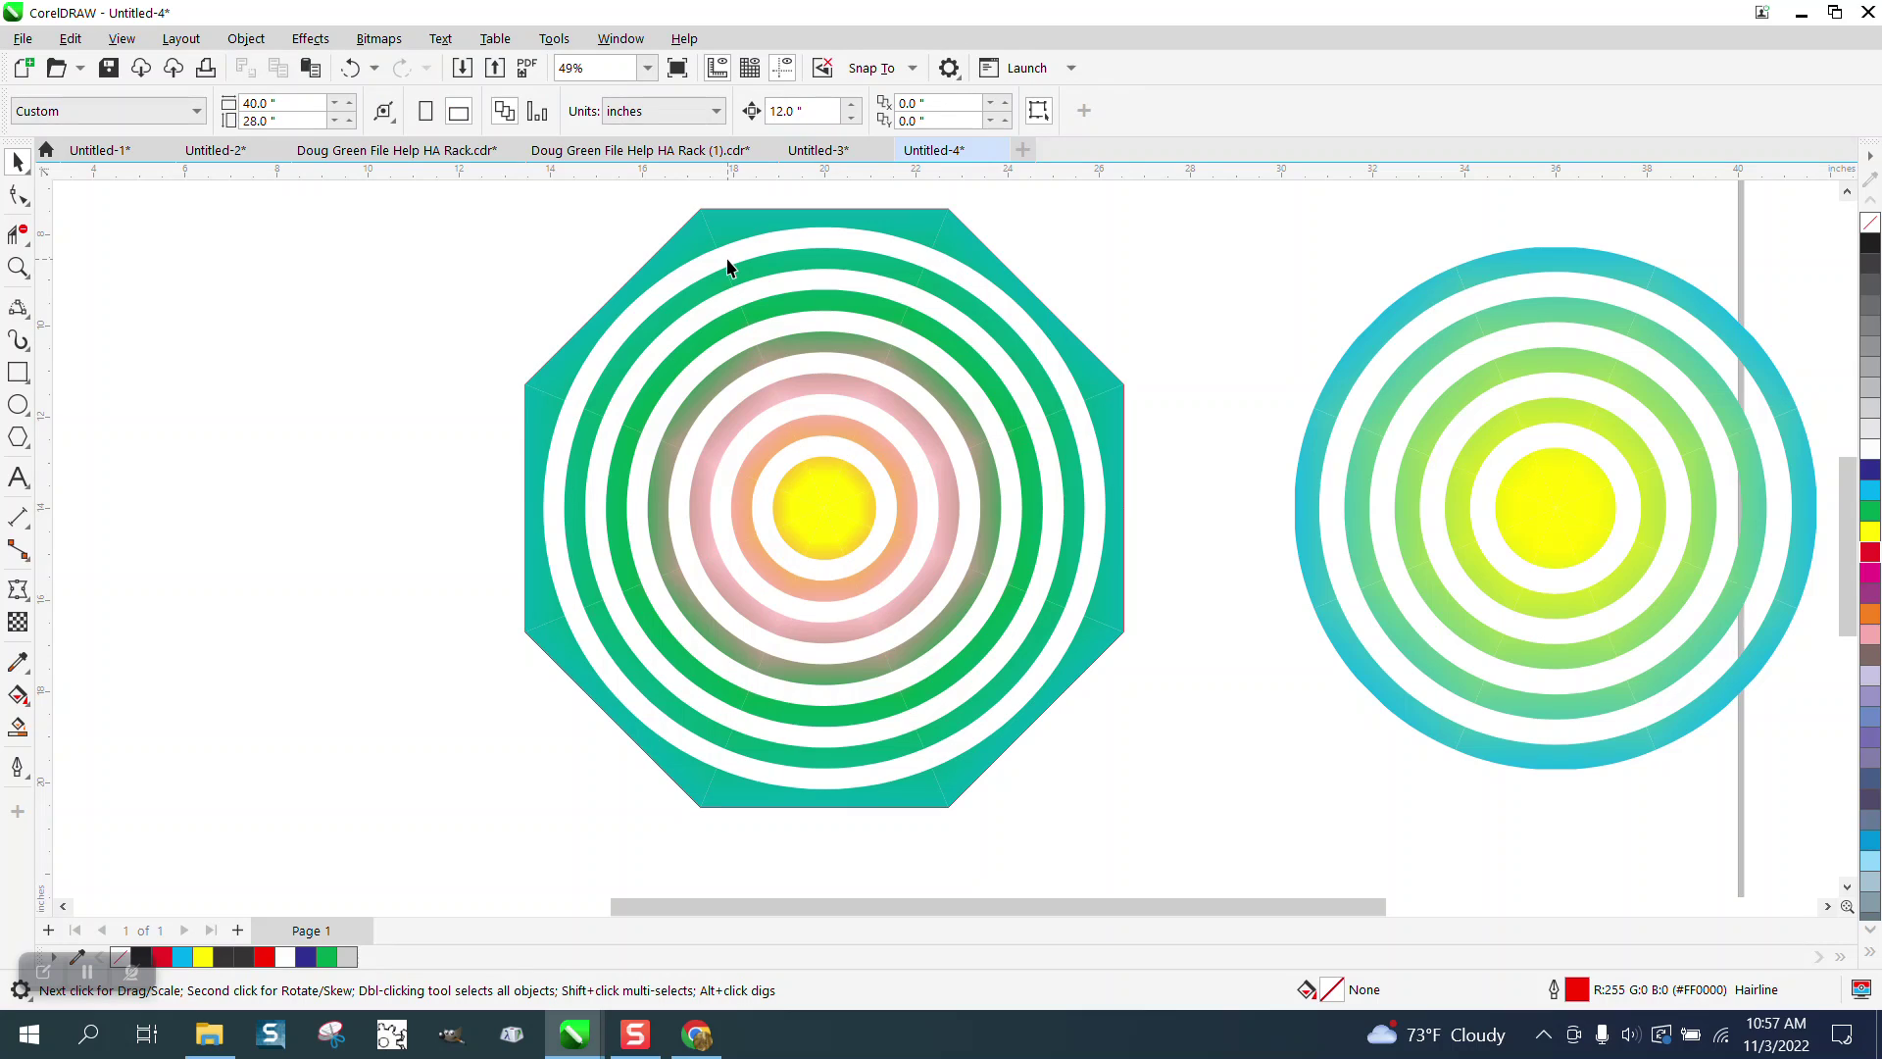
scroll(729, 265, "down", 1)
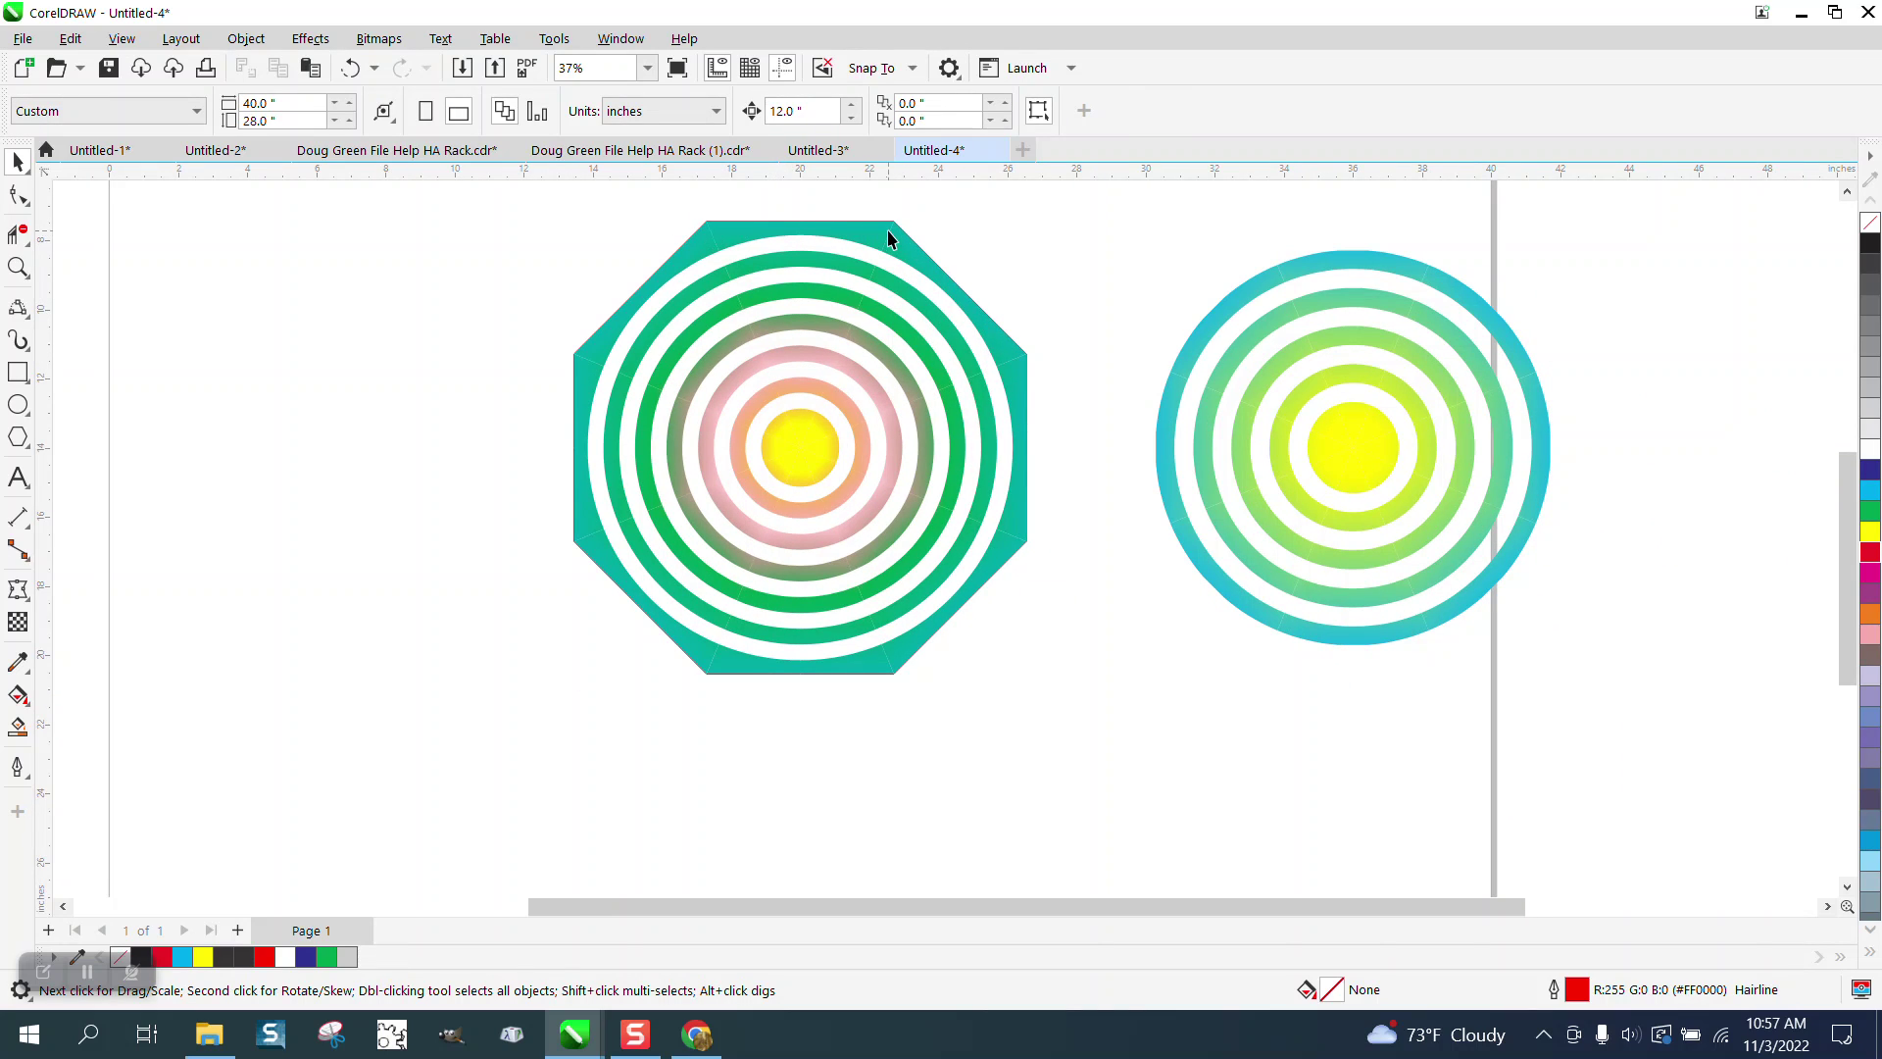
scroll(890, 241, "down", 1)
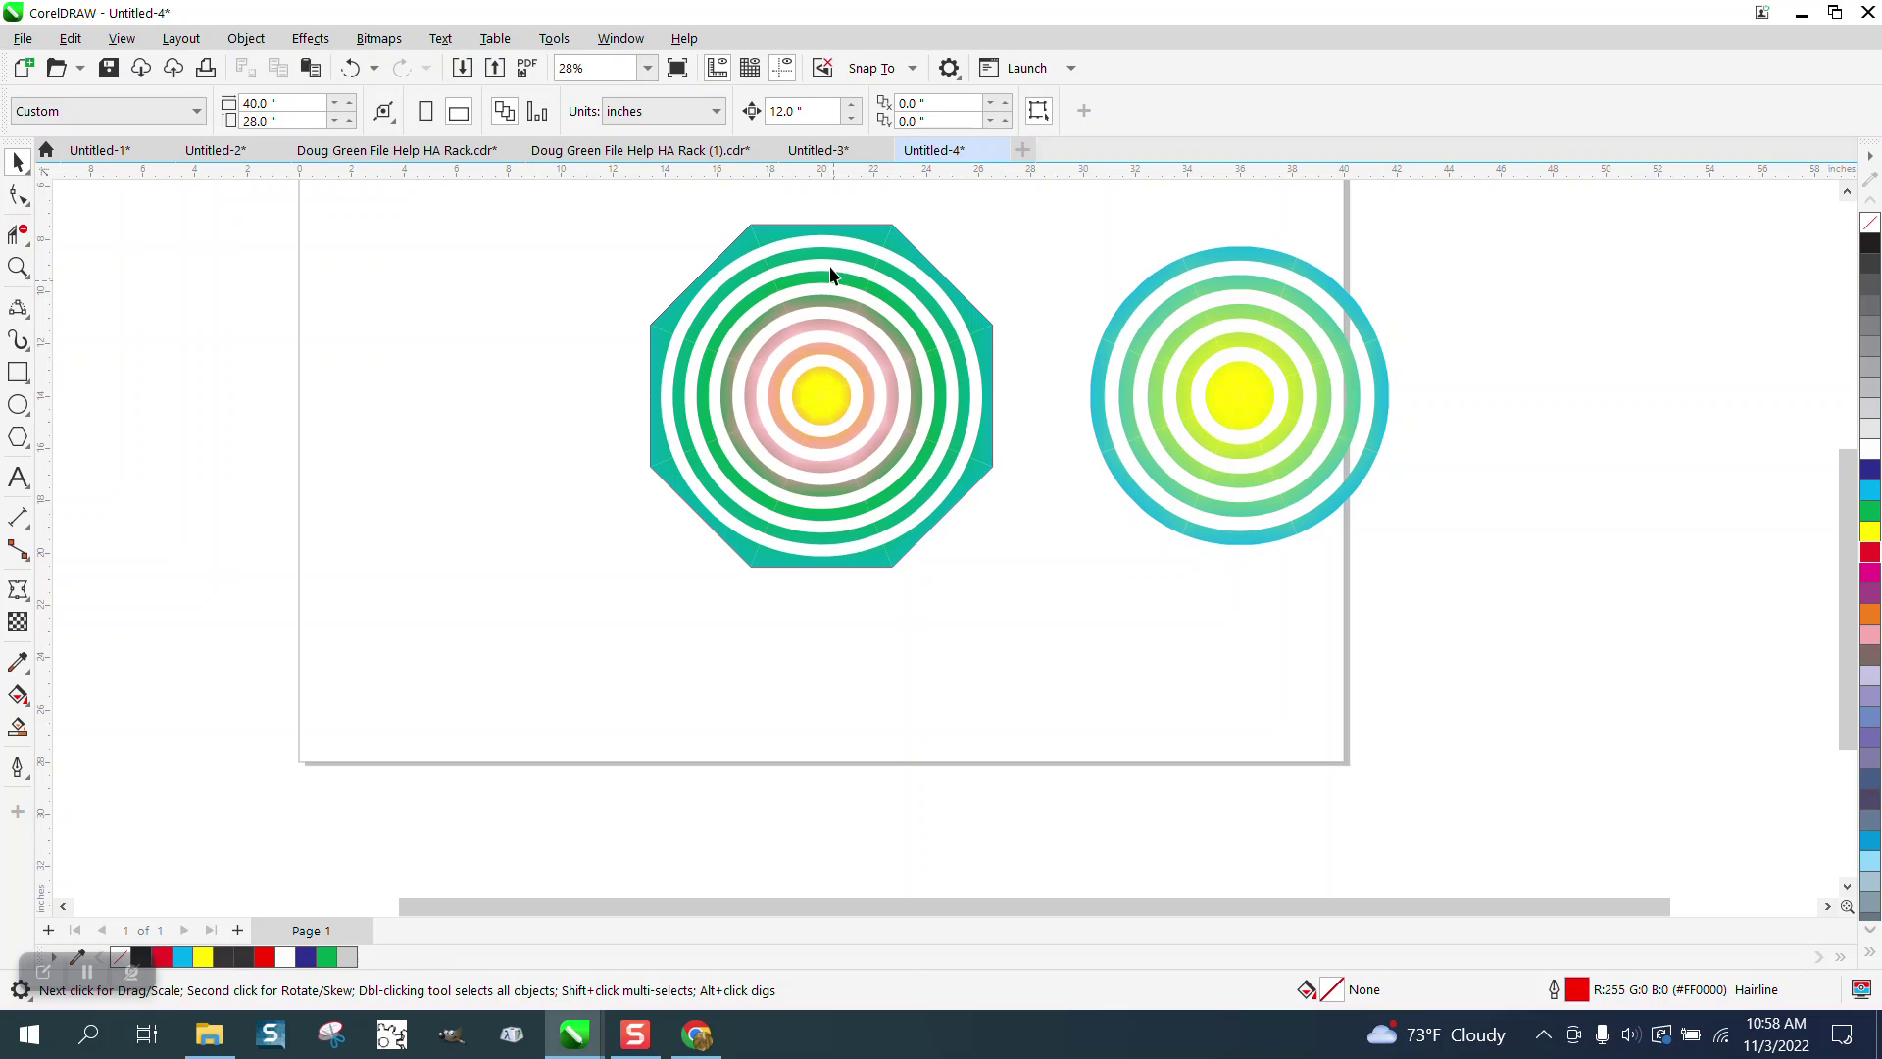
Marquee-select the nine target pieces, group them with Ctrl+G, and rotate the group 22.5°
left_click_drag(597, 226, 1100, 579)
key("ctrl+g")
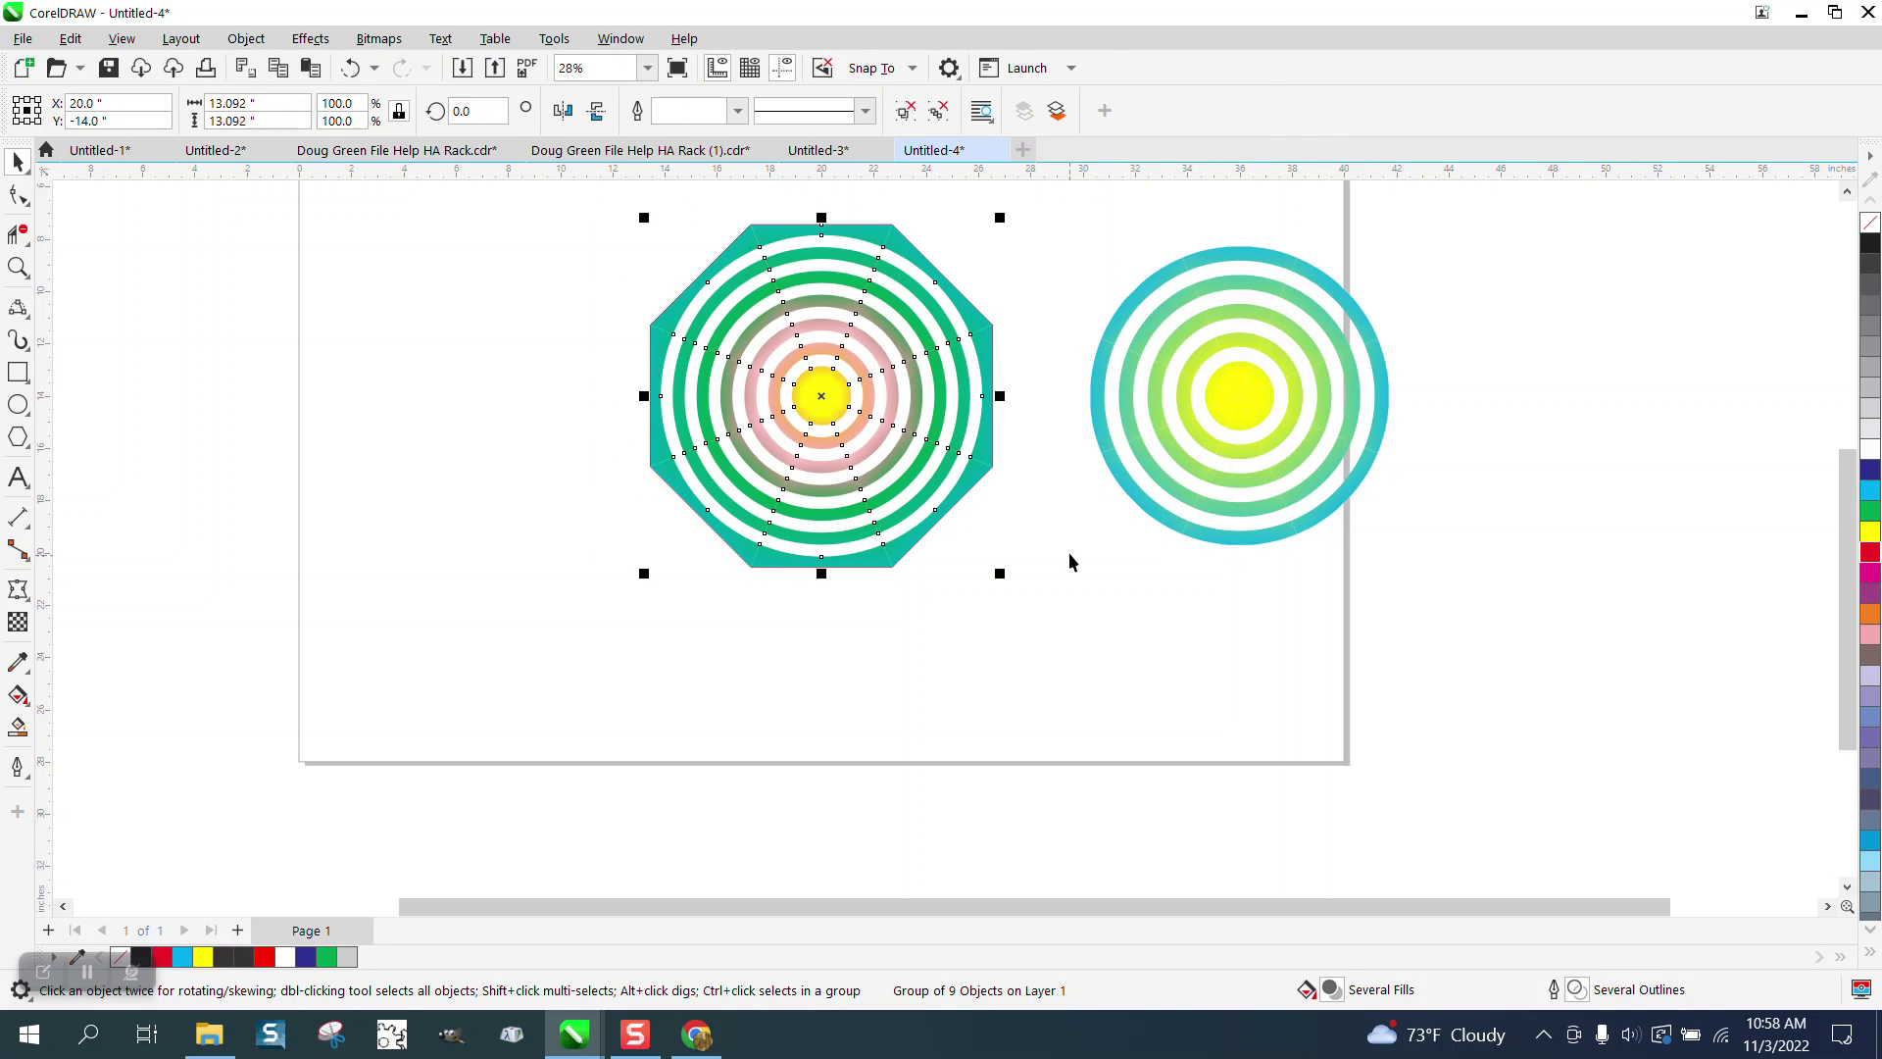
left_click(461, 110)
type("22")
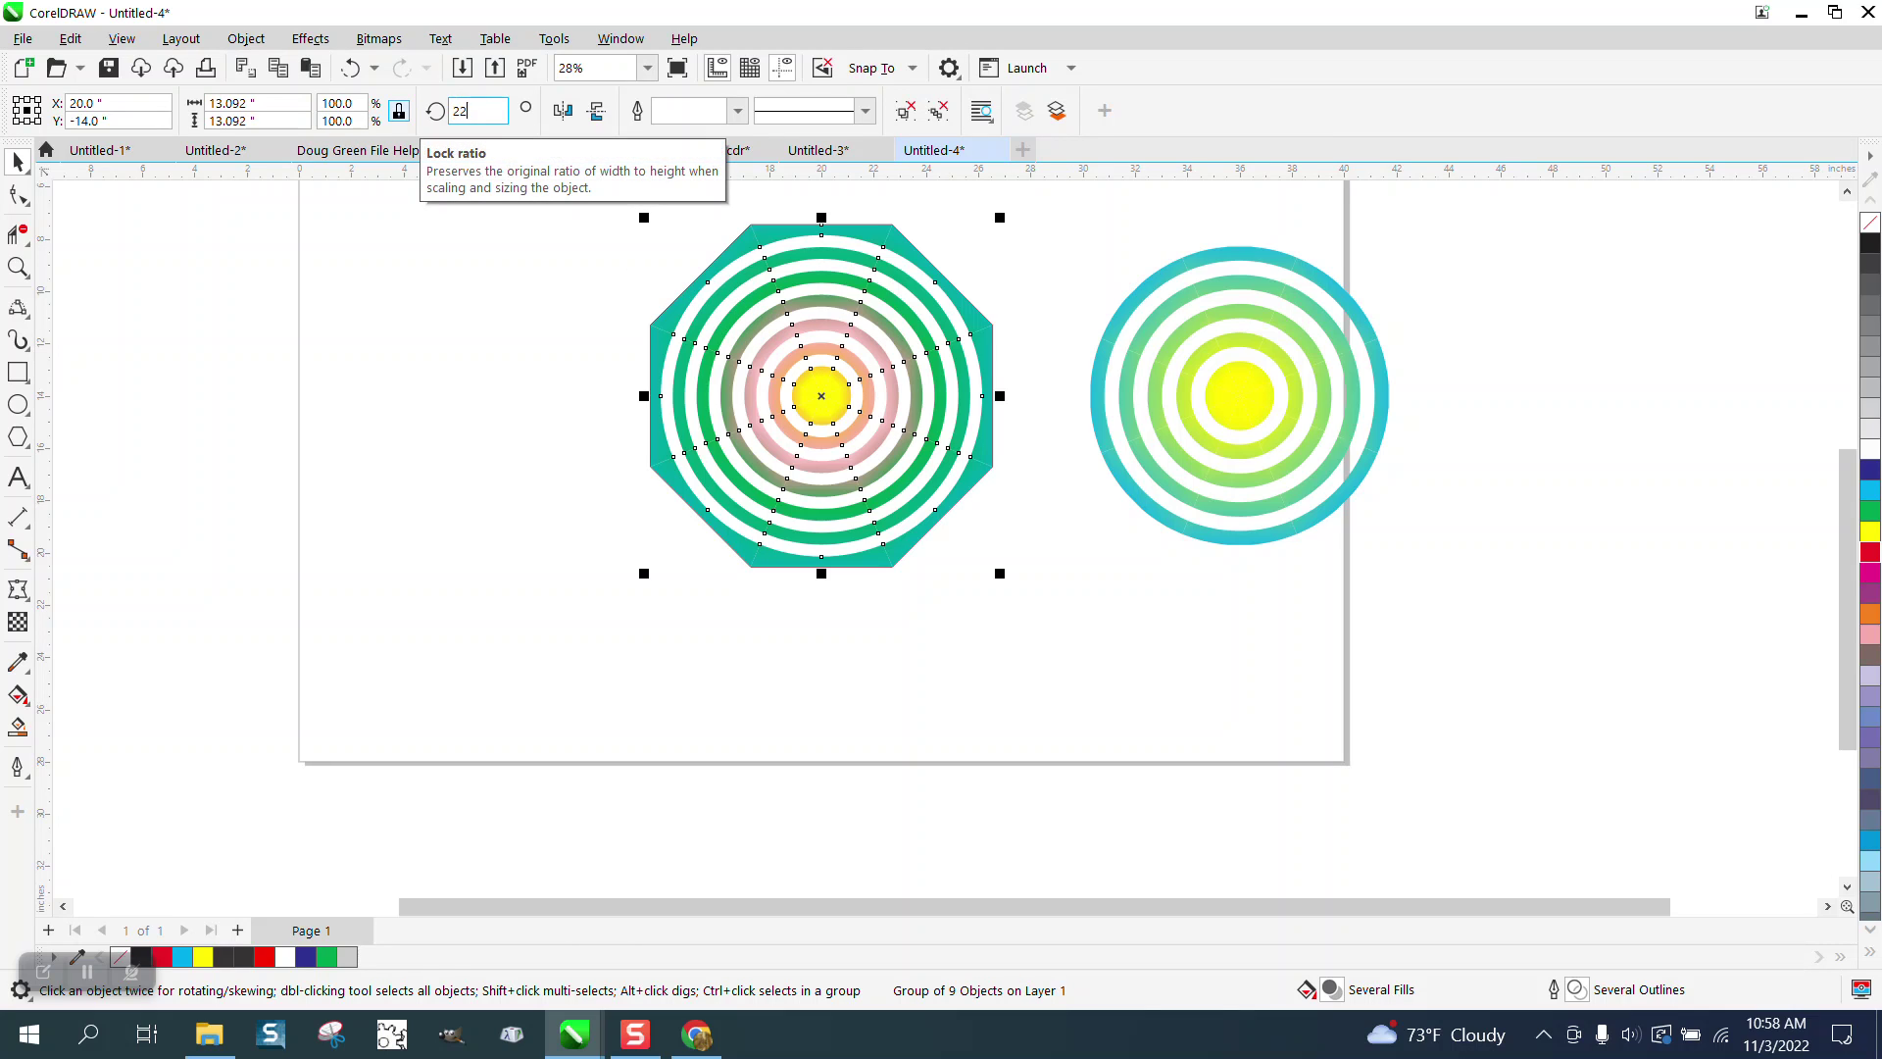
type(".5")
key("Return")
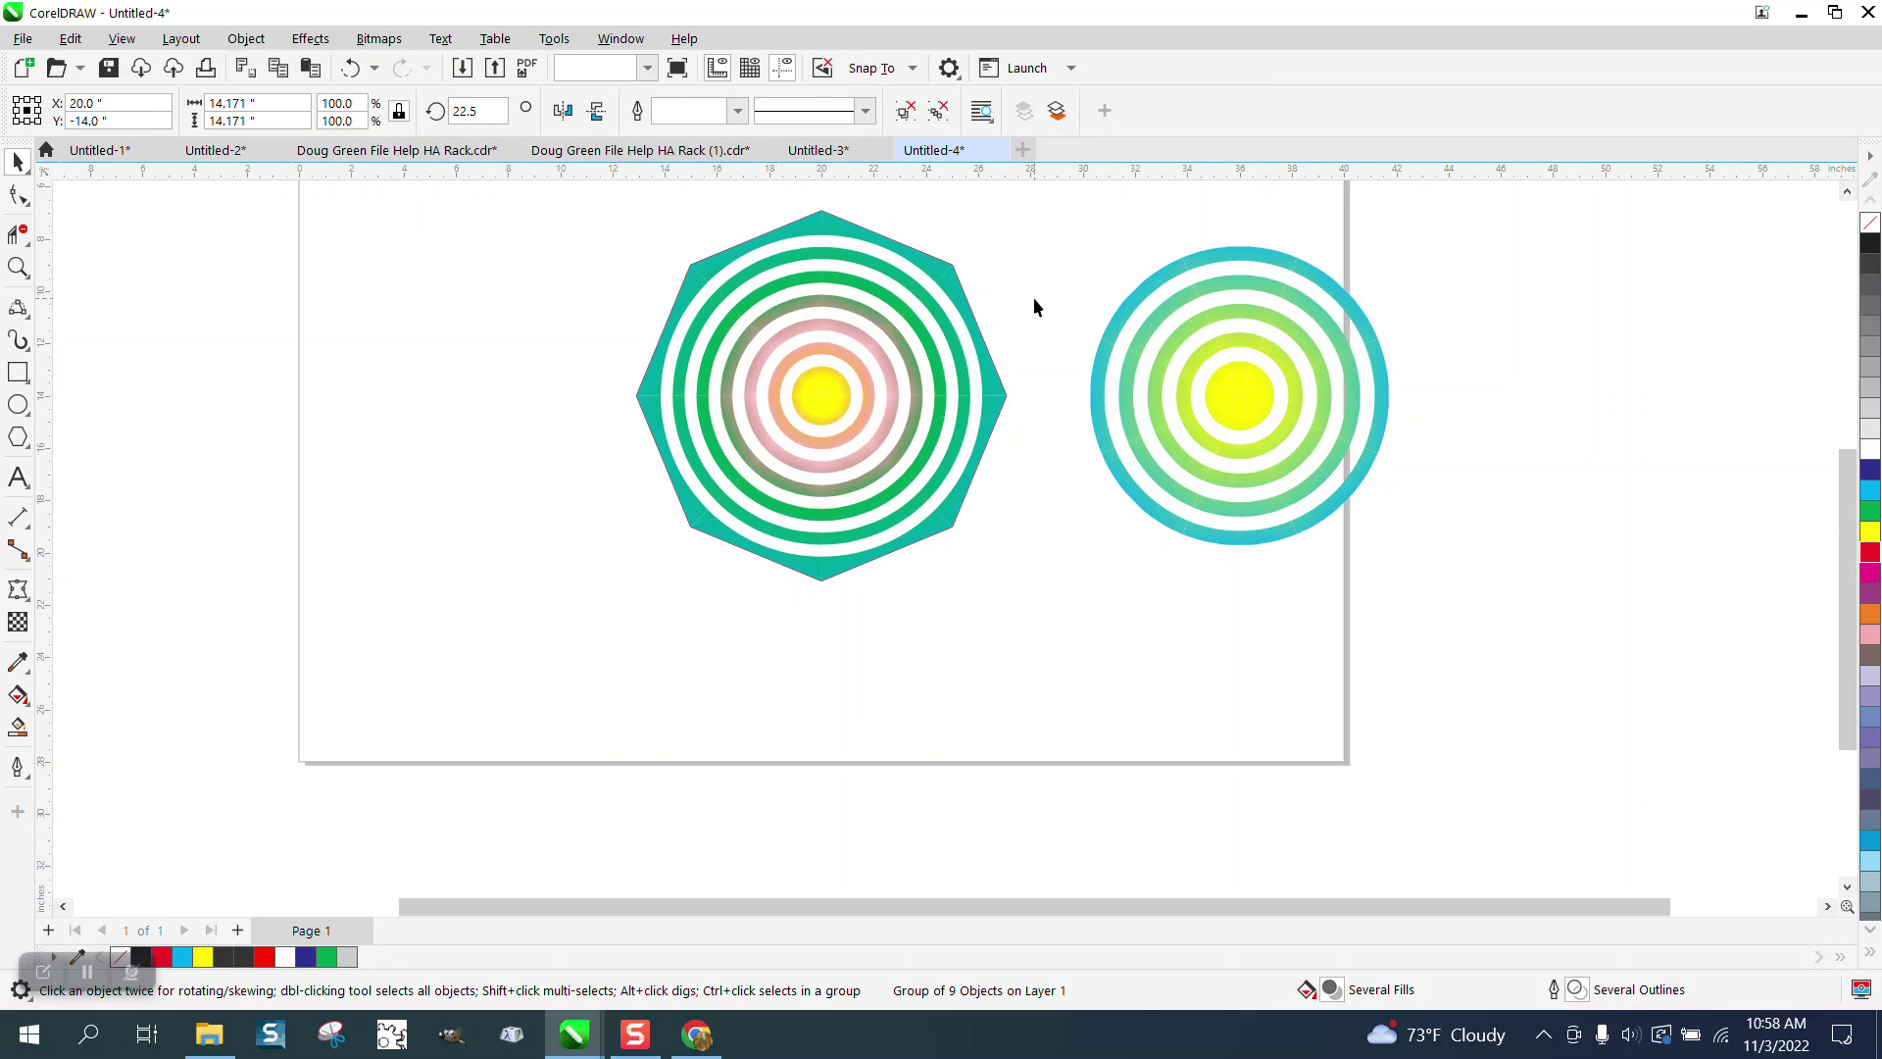
left_click(1033, 297)
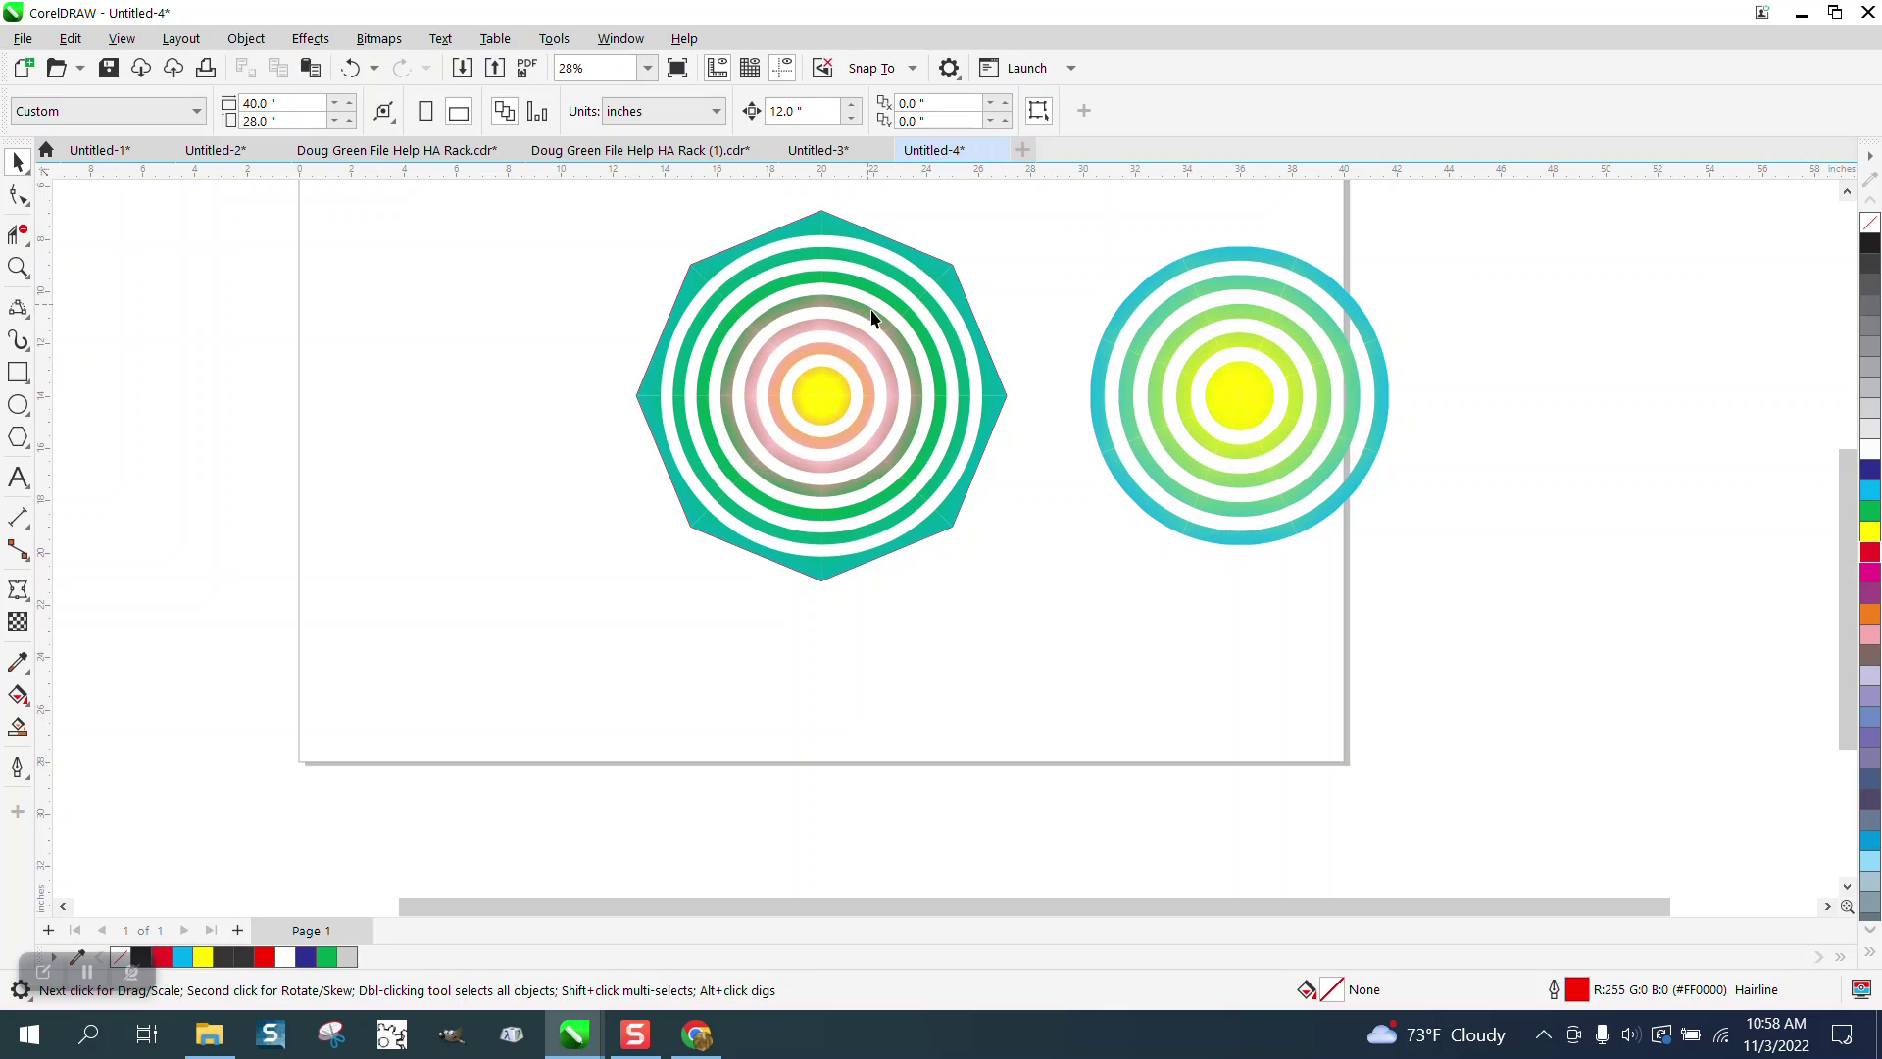